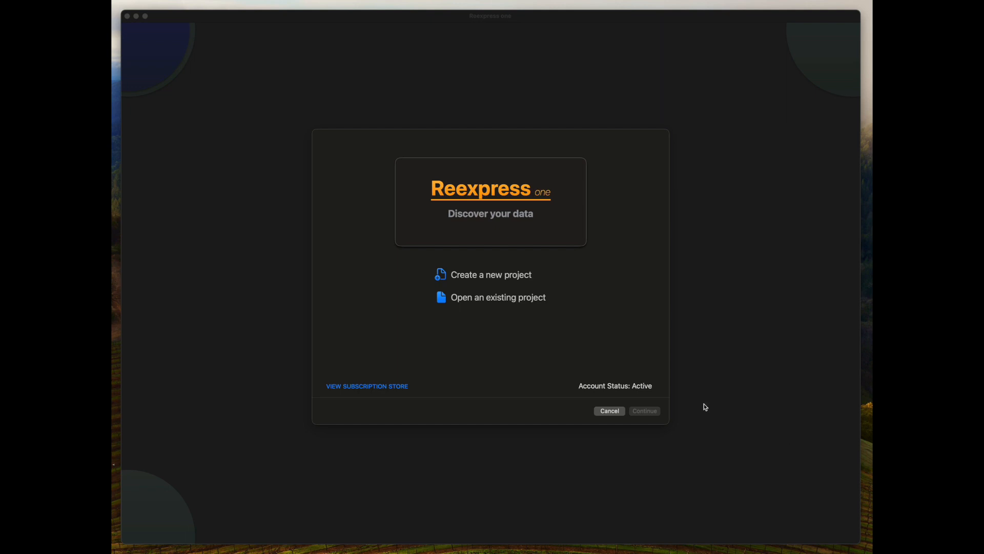
Start a new project with 2 classes and choose the Faster I model
double_click(496, 274)
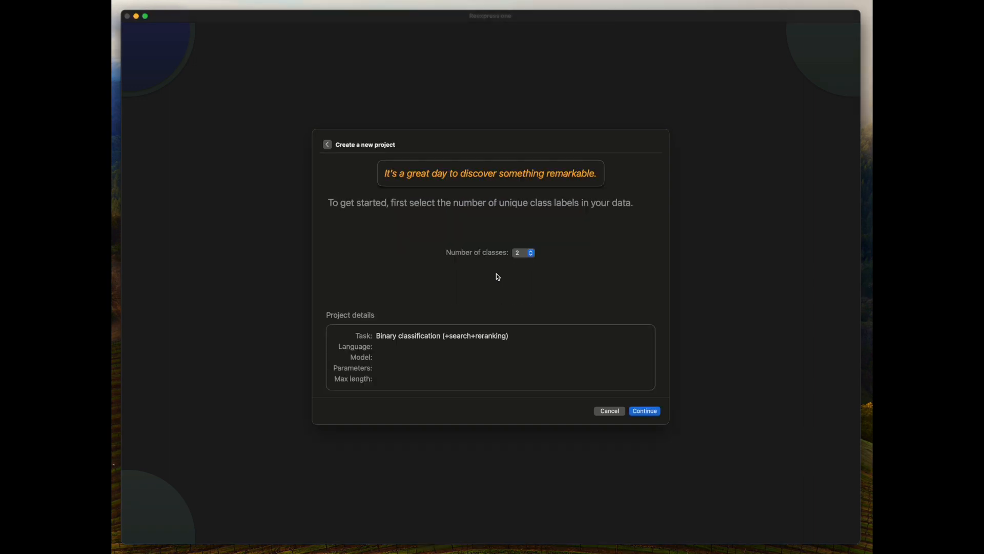
click(655, 411)
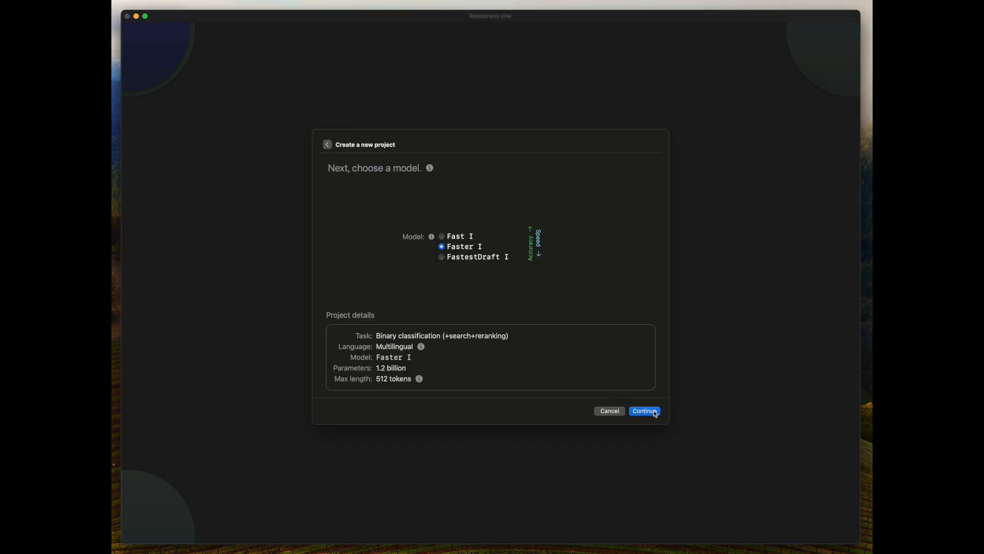
click(470, 260)
click(463, 239)
click(461, 252)
click(645, 414)
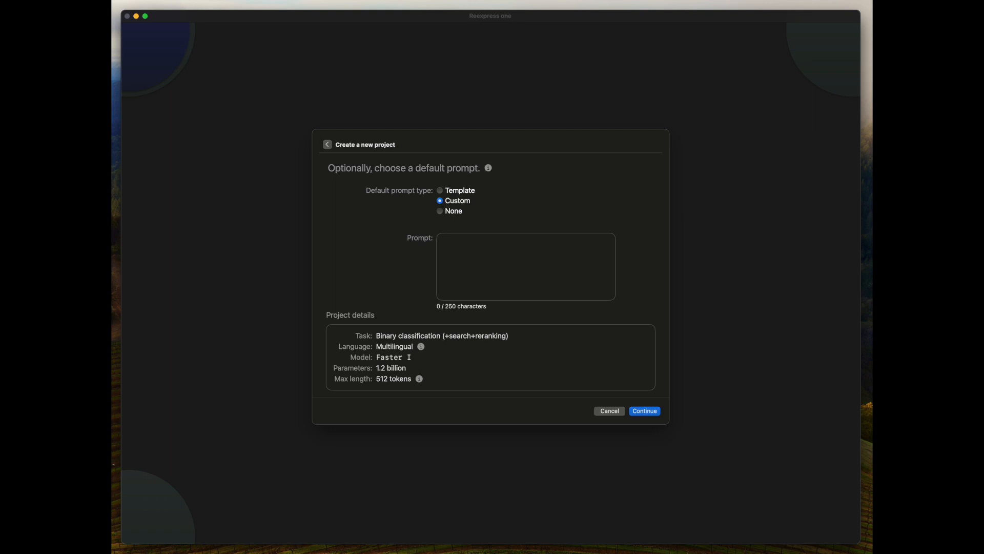
Set the custom default prompt to "Please classify the relevance of the following article abstract, explaining your reasoning step by step."
key(super+Tab)
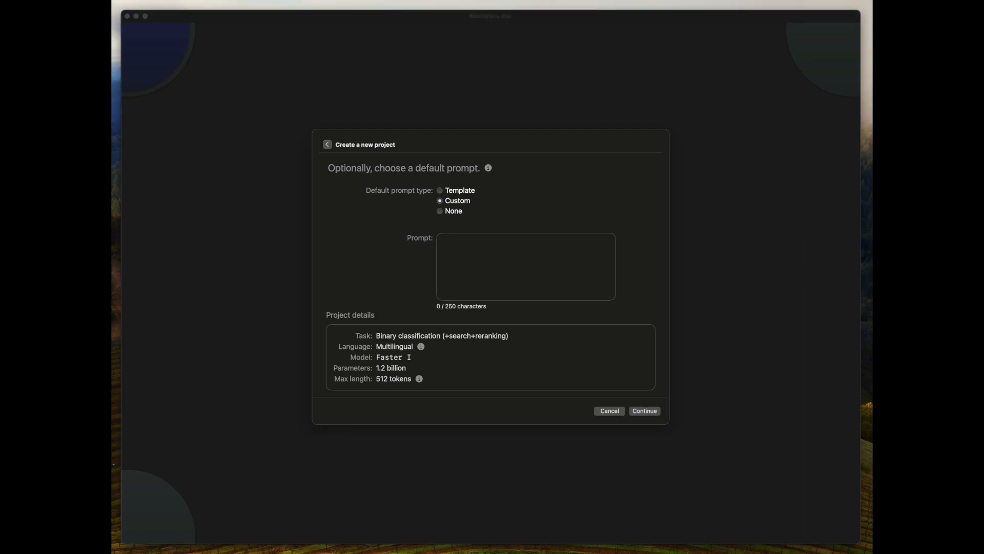
click(590, 275)
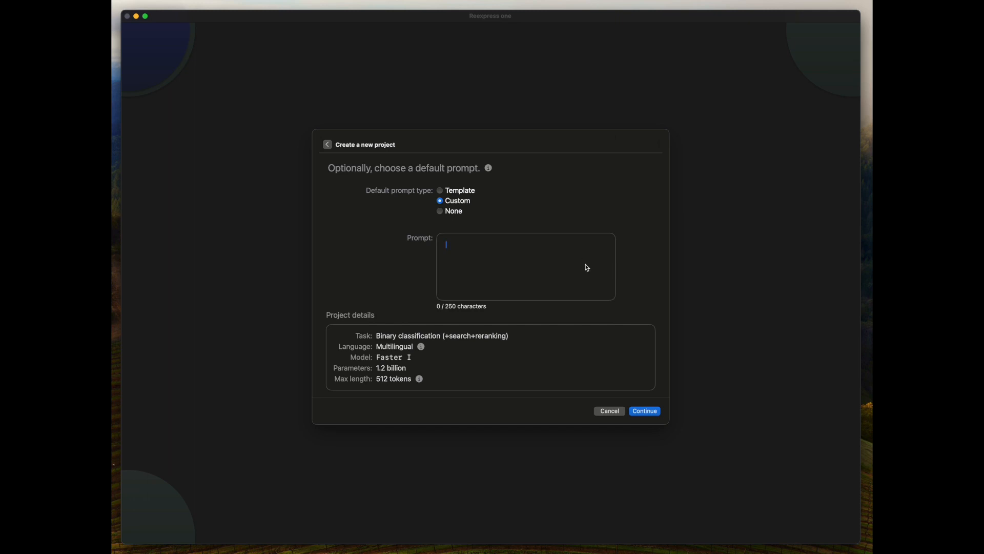
text(Please classify the relevance of the following article abstract, explaining your reasoning step by step.)
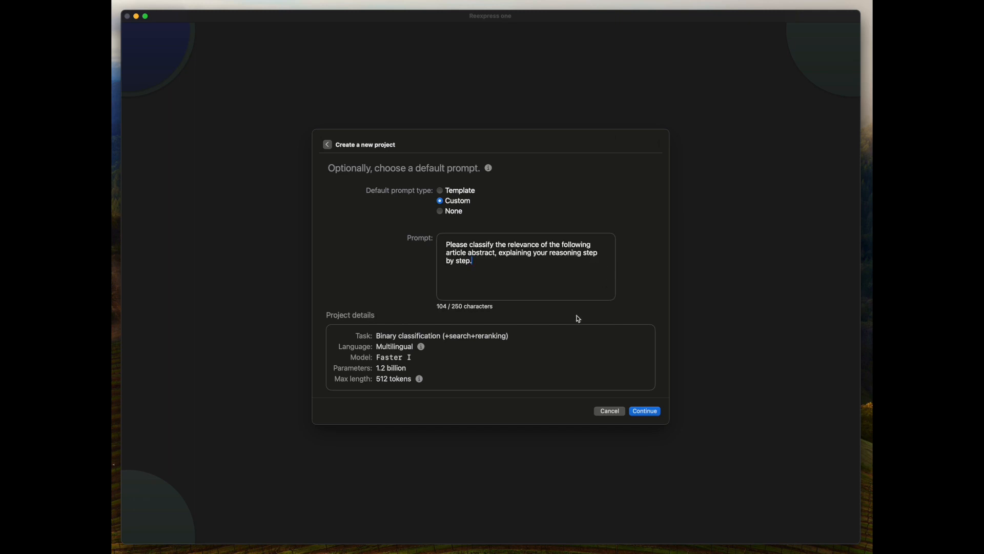
click(657, 416)
Name the project arXivRecommender, store it in the demo_data folder and create it
click(505, 221)
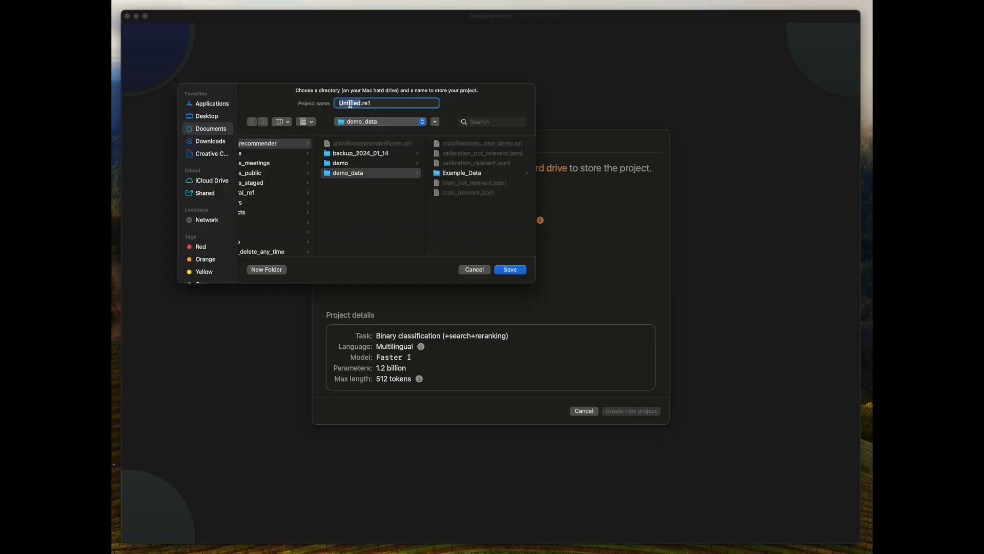
text(arXivRecommender)
click(519, 271)
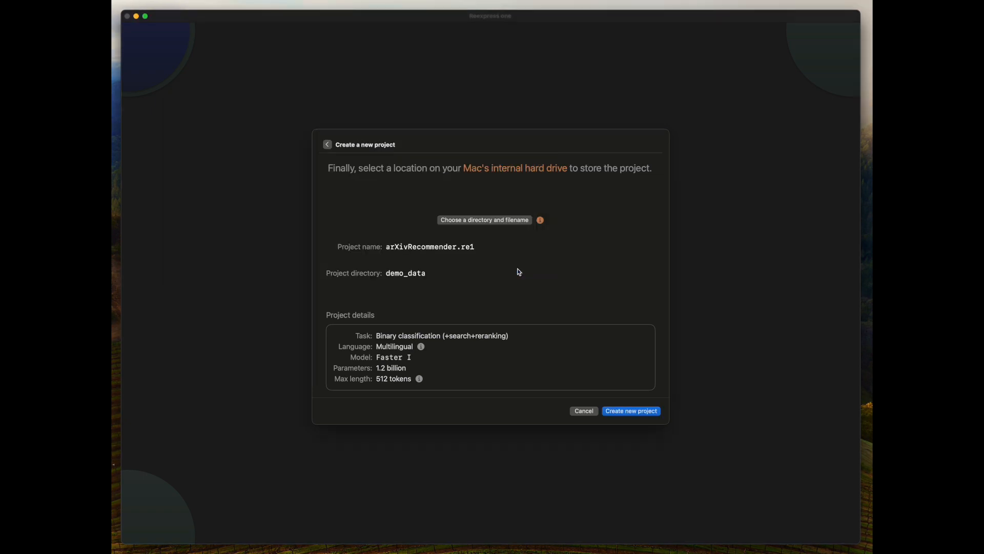
click(645, 410)
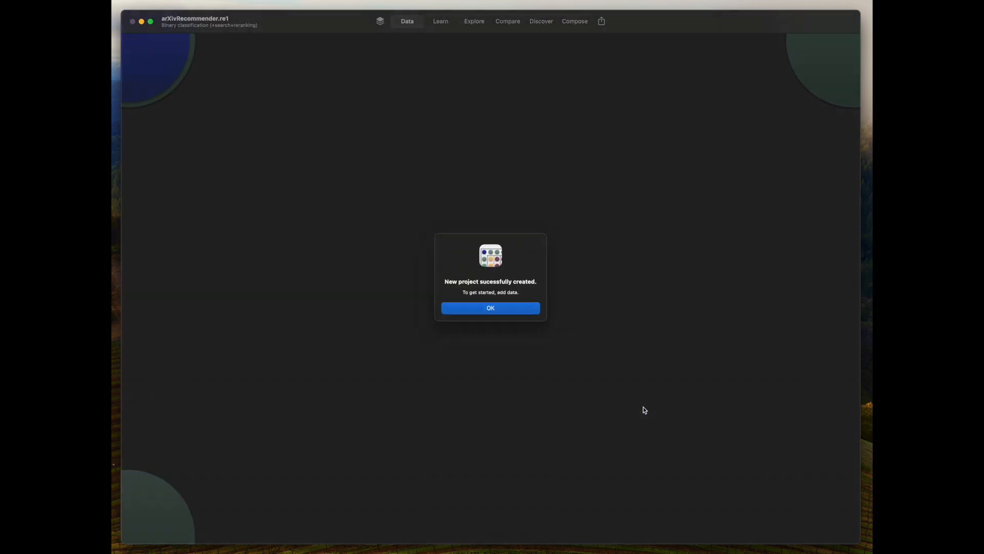
click(527, 316)
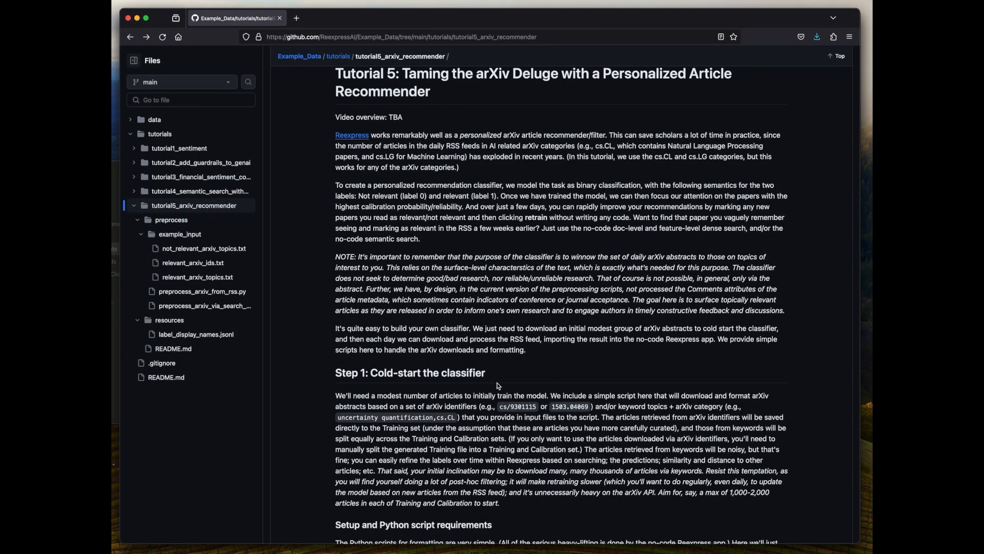
Read the GitHub arXiv recommender tutorial from the cold-start step to the daily RSS feed step, highlighting both preprocessing script names
scroll(499, 386, down, 5)
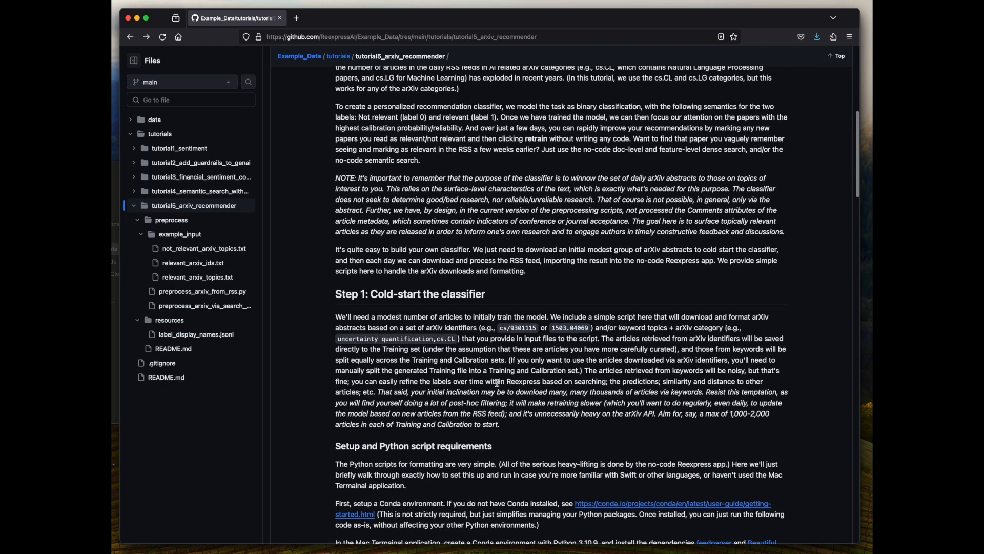
scroll(498, 382, down, 10)
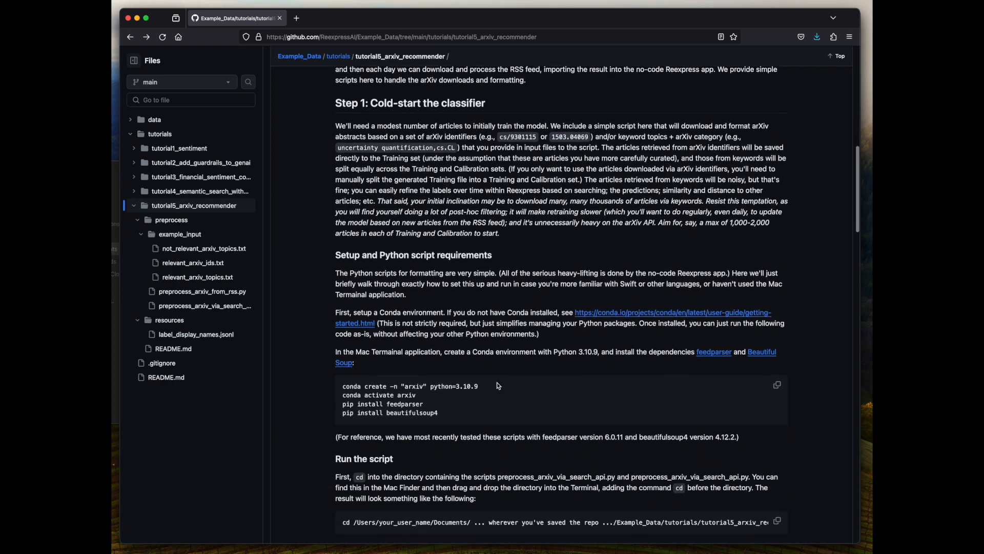
scroll(497, 383, down, 7)
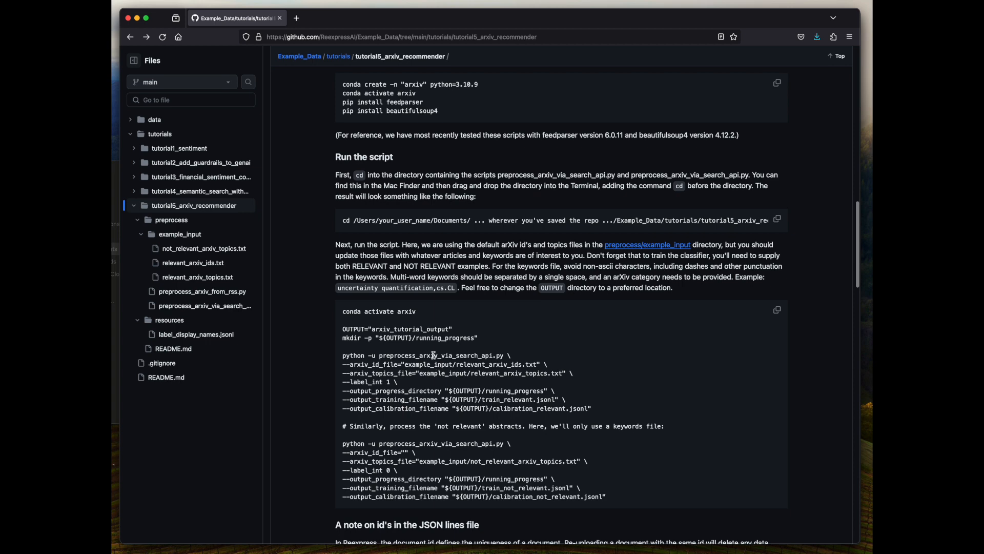
double_click(433, 356)
scroll(459, 382, down, 16)
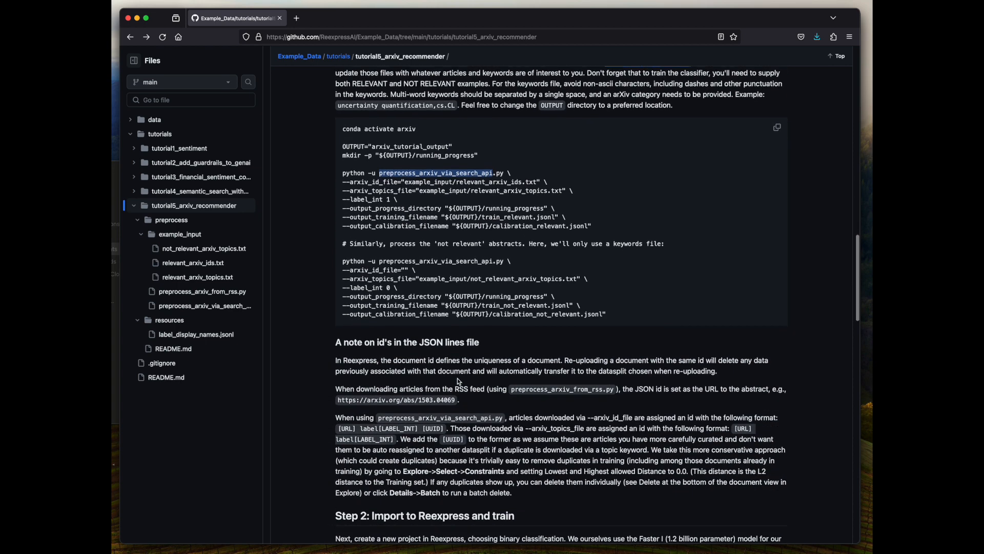
scroll(459, 382, down, 7)
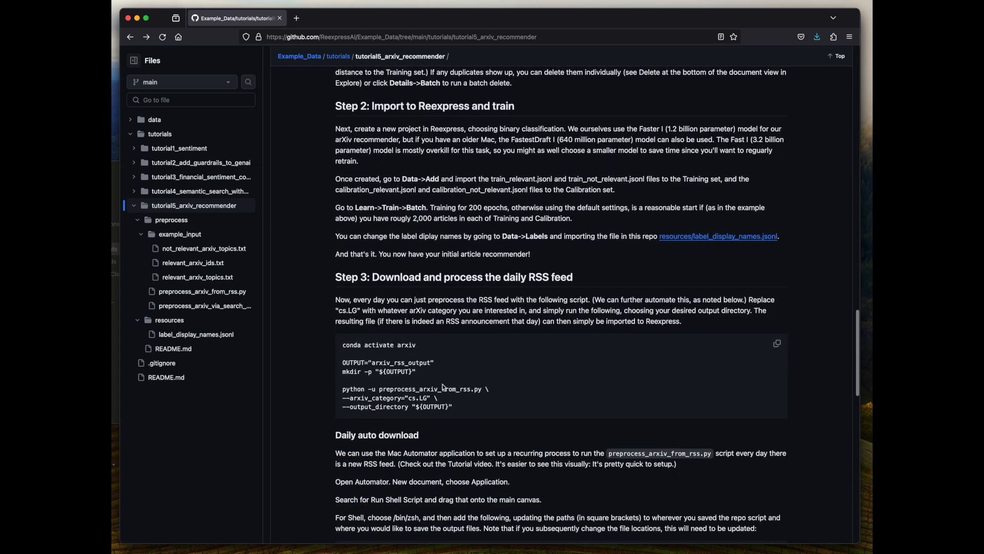
double_click(438, 389)
Go back to the tutorial's script commands and highlight the relevant arXiv ids and topics input file paths
scroll(518, 388, up, 5)
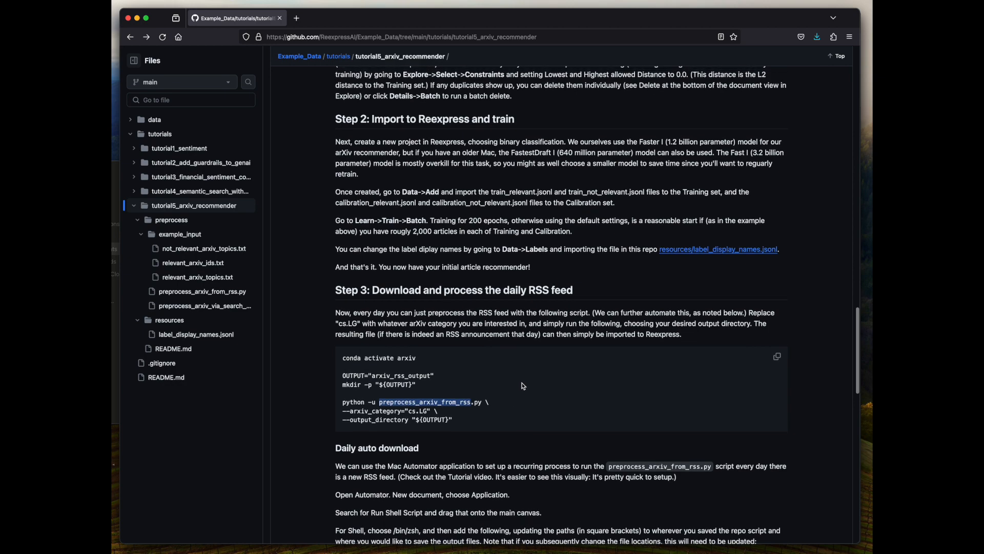
scroll(523, 385, up, 6)
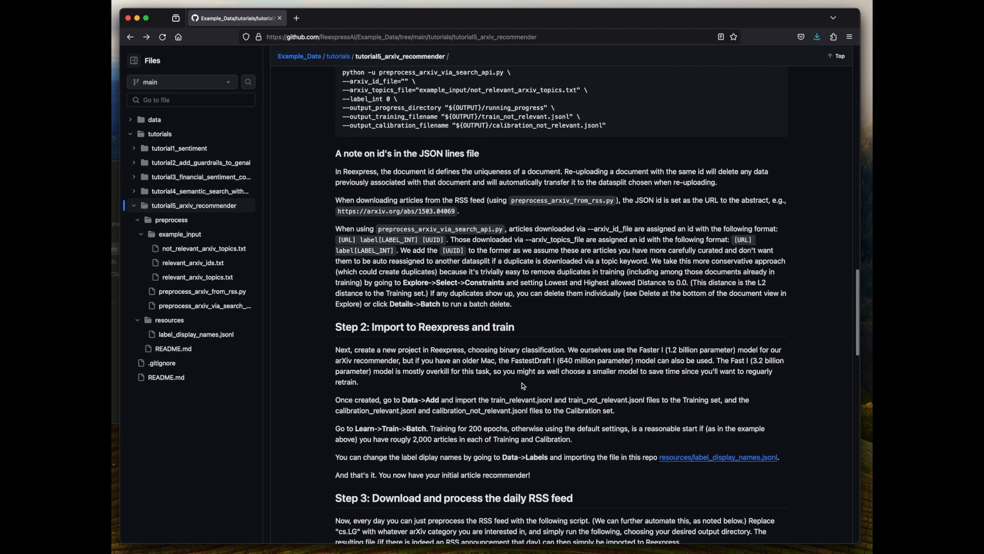
scroll(523, 386, up, 2)
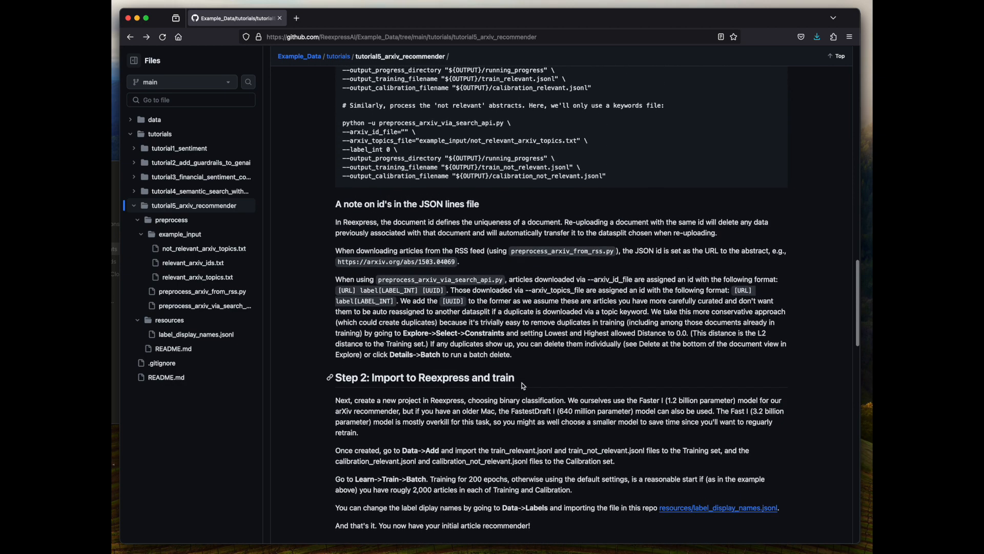
scroll(523, 385, up, 3)
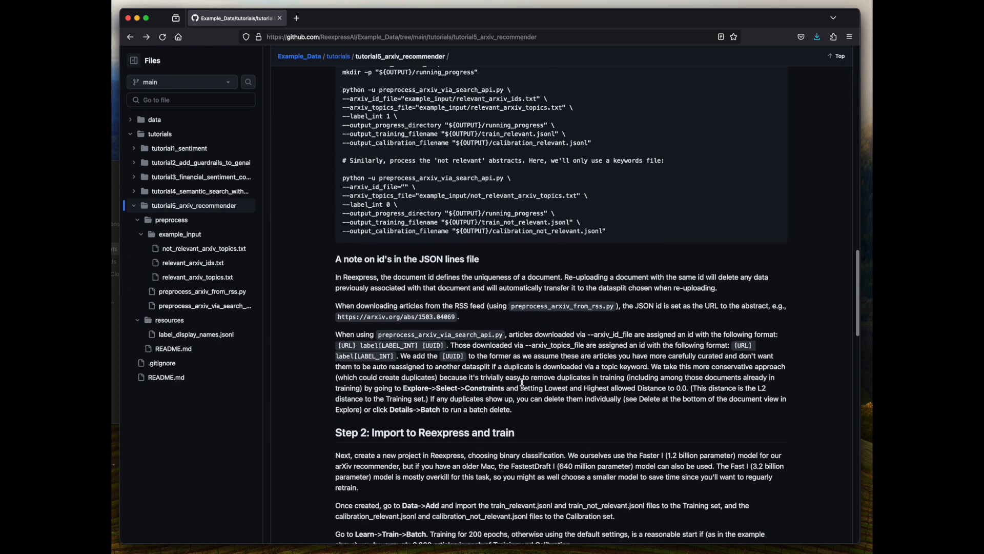
scroll(522, 383, up, 4)
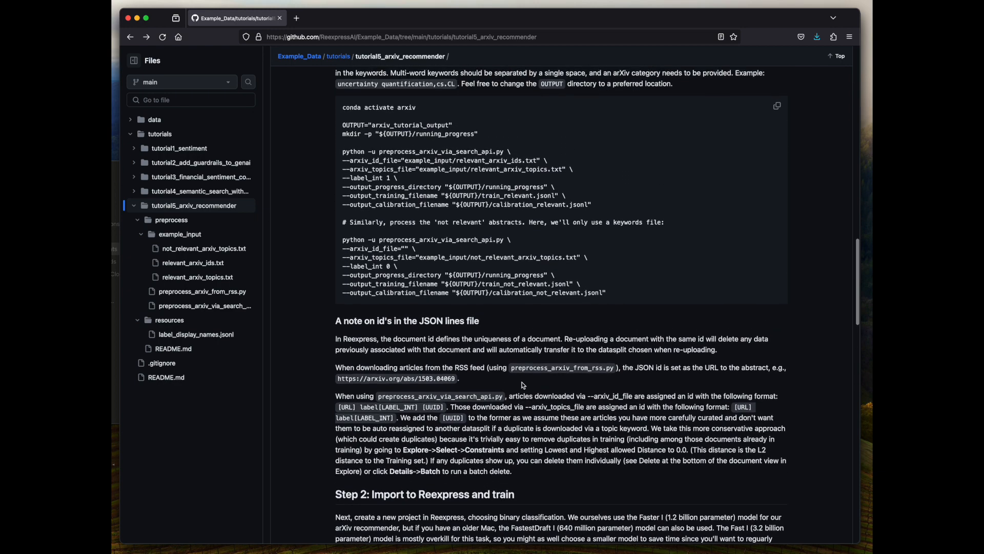
scroll(523, 385, up, 1)
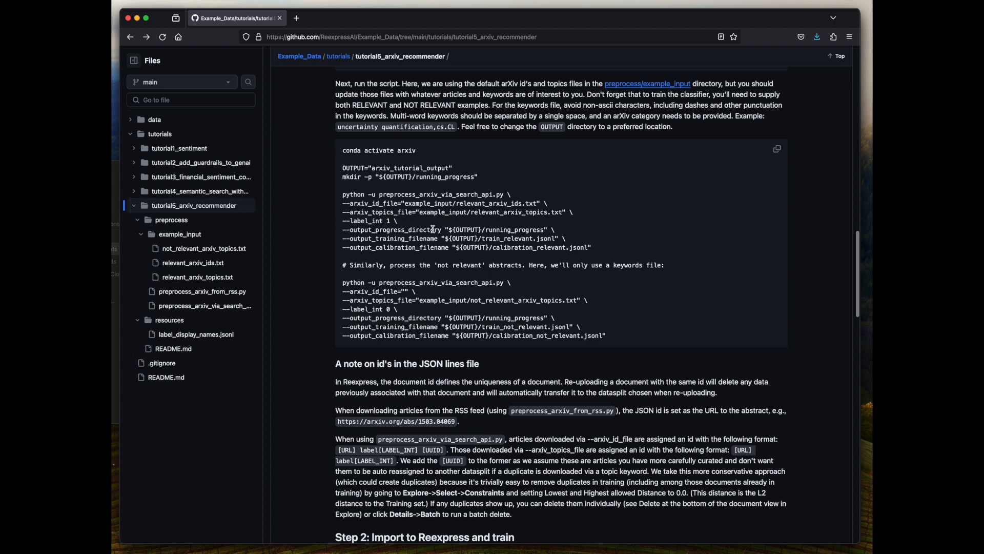
scroll(441, 218, up, 1)
drag(402, 204, 541, 204)
drag(421, 216, 567, 214)
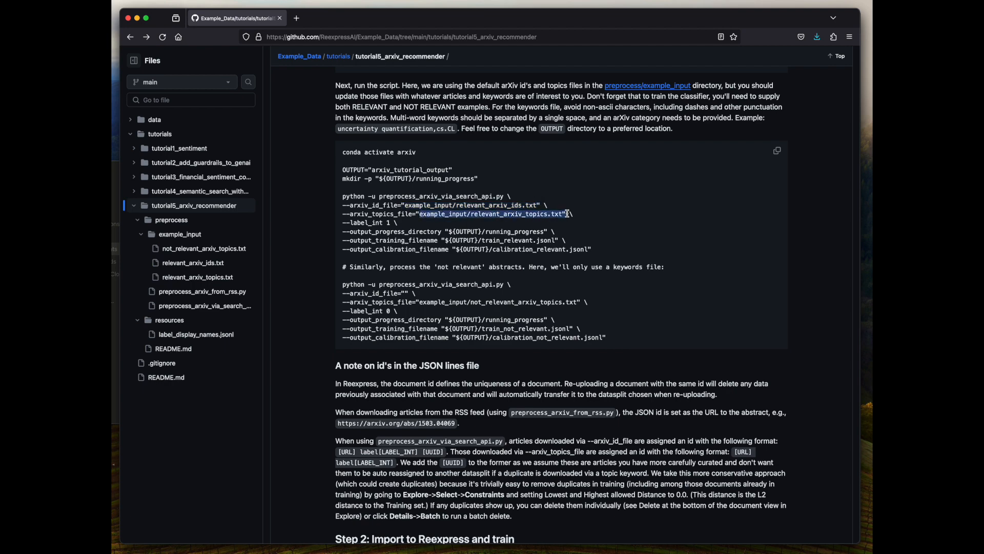
Switch to Finder and examine the contents of relevant_arxiv_ids and relevant_arxiv_topics in the example_input folder
click(115, 367)
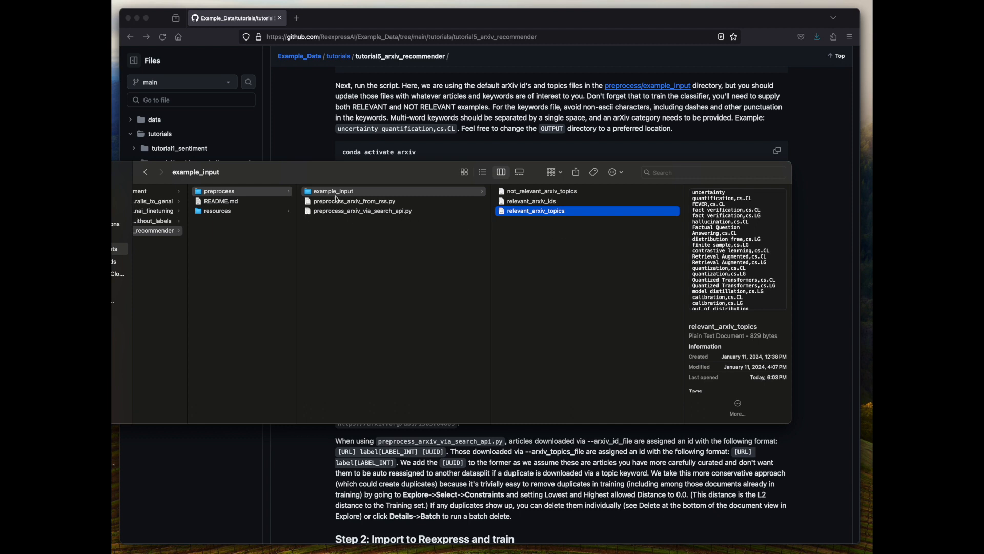
double_click(587, 201)
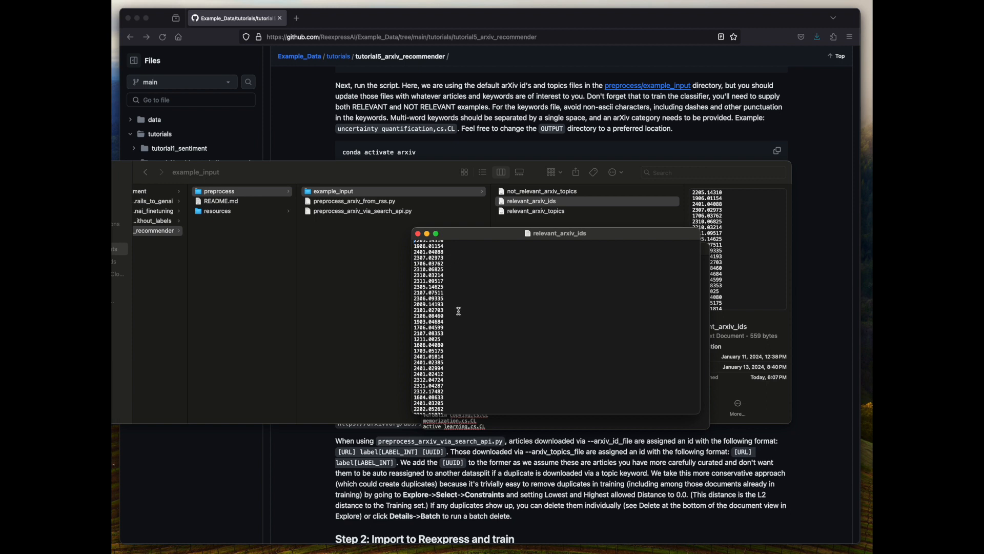
scroll(482, 328, down, 7)
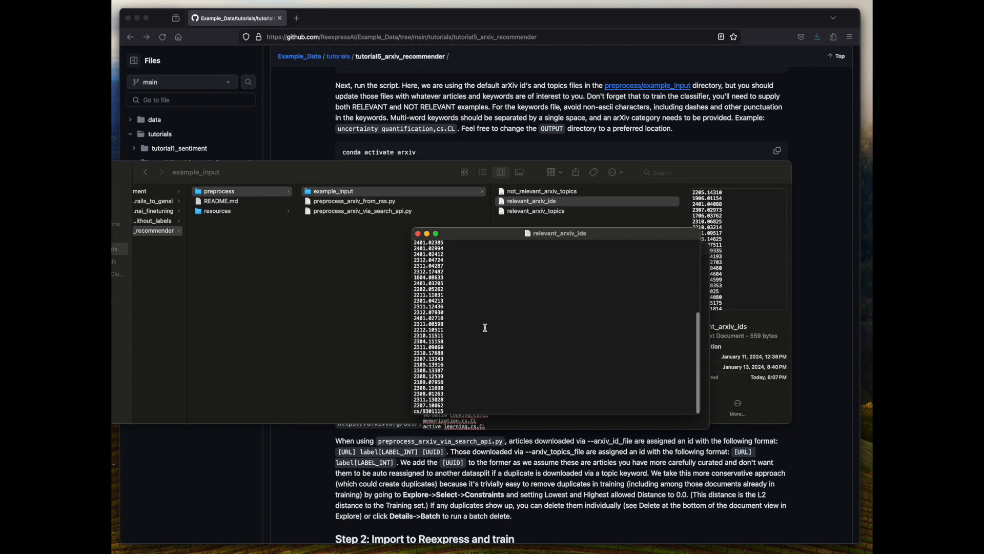
click(418, 234)
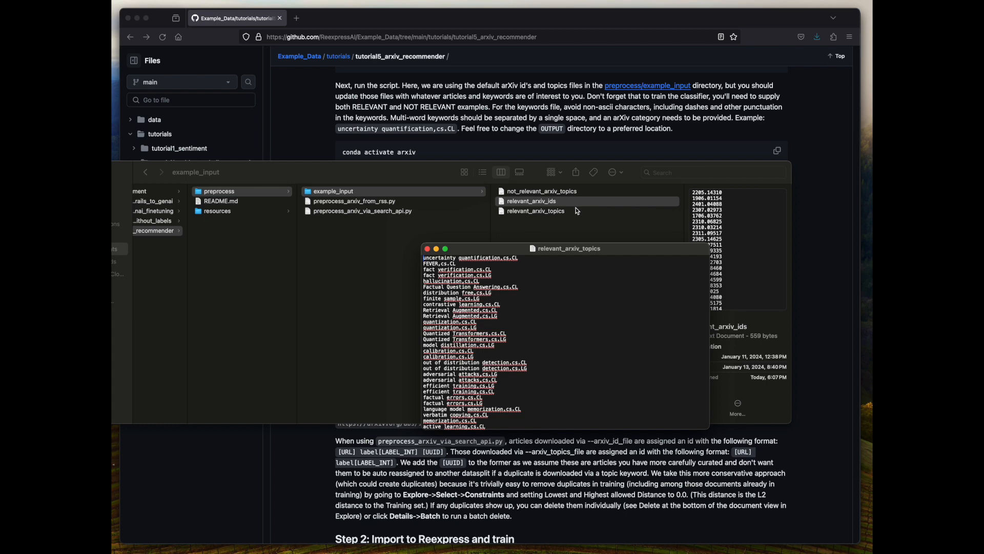
click(578, 211)
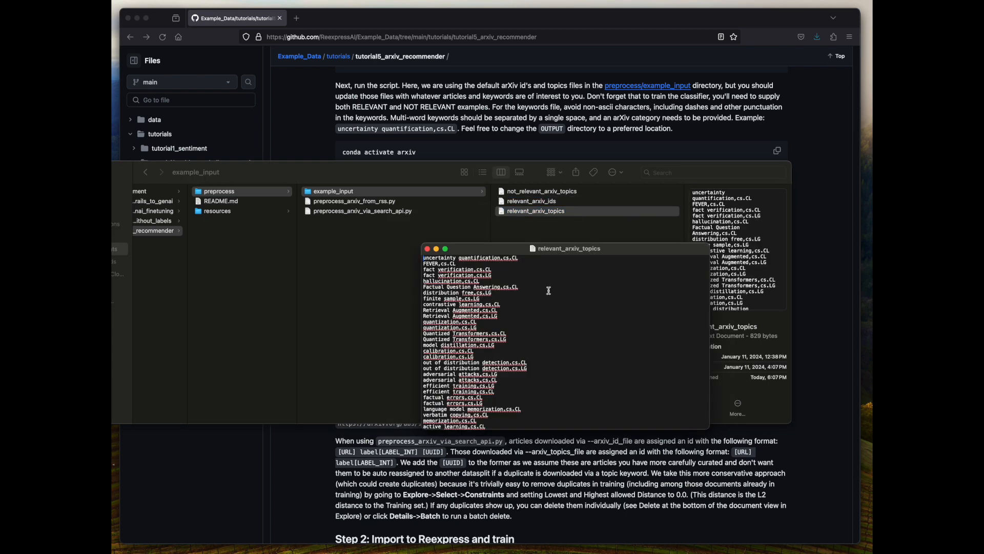
scroll(574, 317, down, 2)
scroll(574, 316, up, 3)
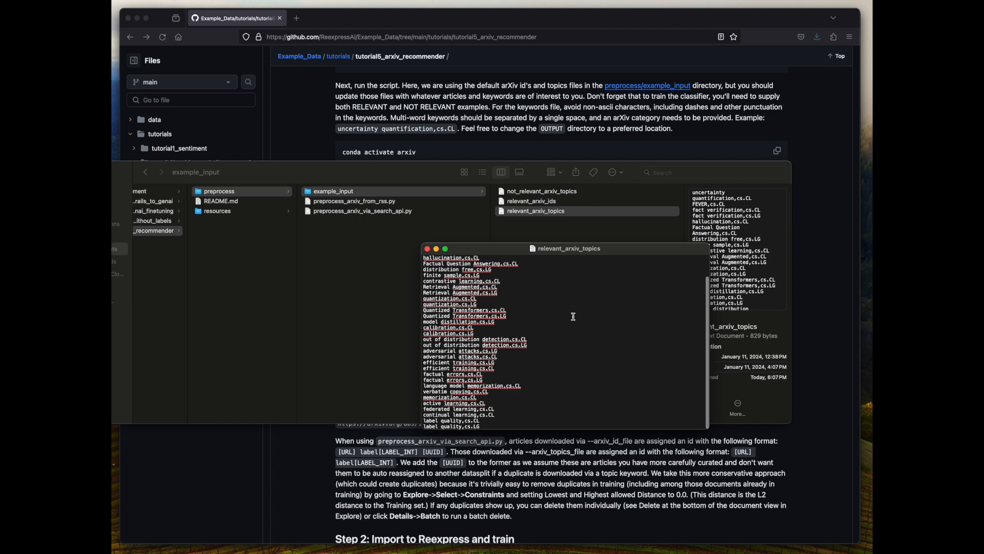
click(429, 250)
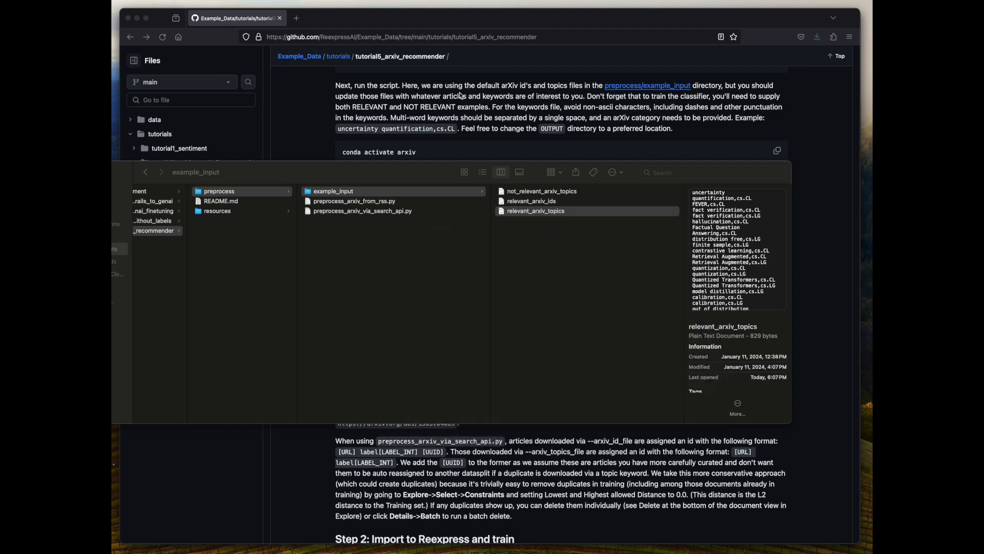
Return to the browser tutorial and highlight the label_int arguments in the relevant and not-relevant script commands
click(460, 93)
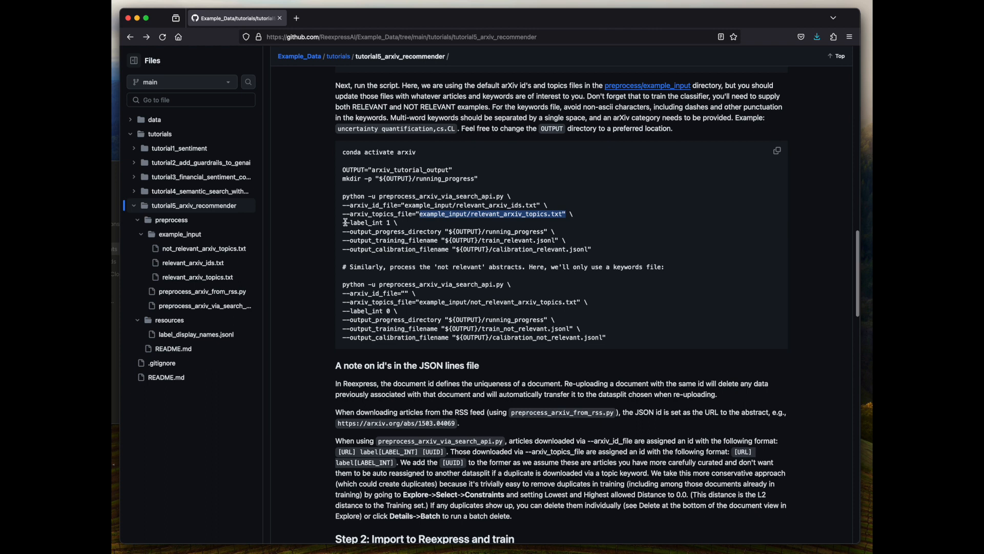
drag(347, 223, 405, 223)
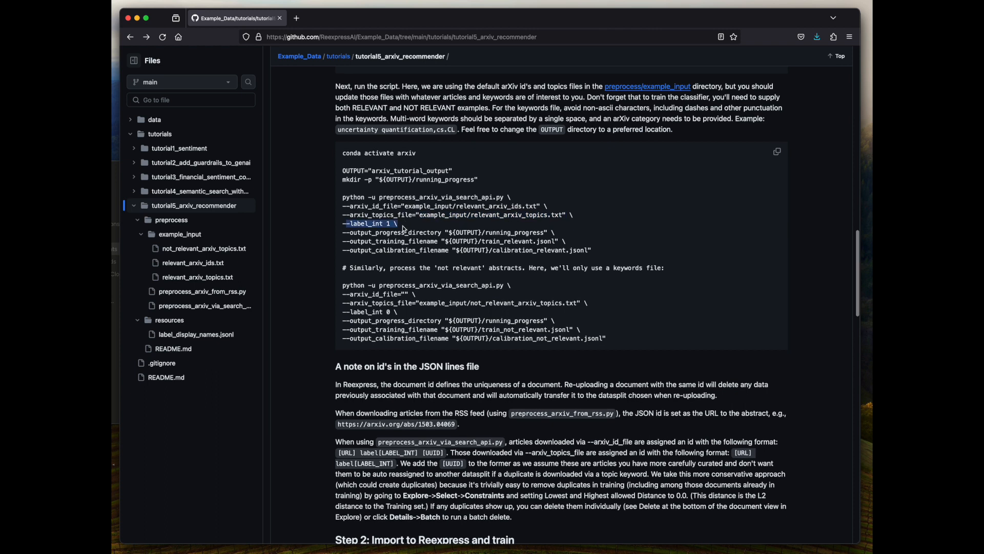
drag(352, 312, 431, 314)
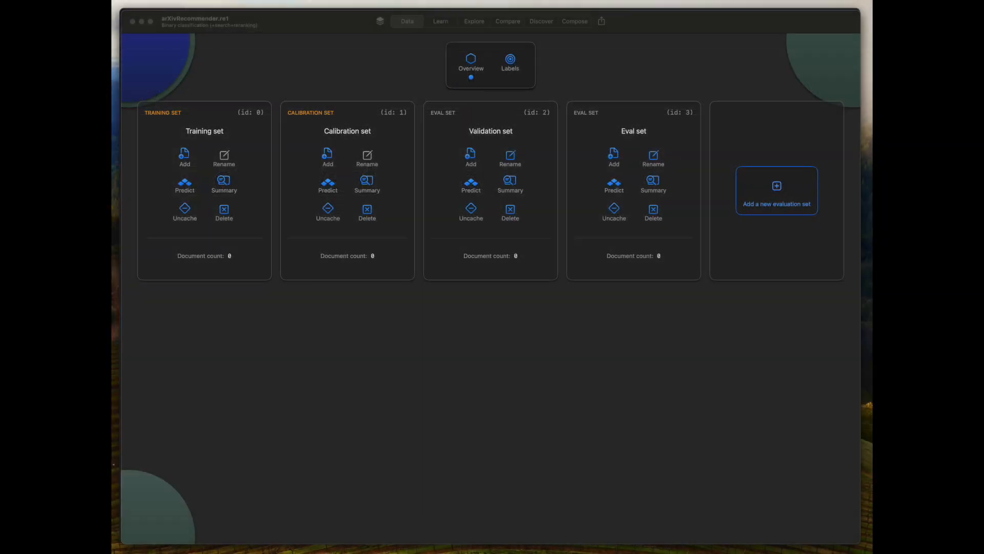
Choose train_relevant.jsonl and train_not_relevant.jsonl from demo_data for upload to the Training set
click(183, 154)
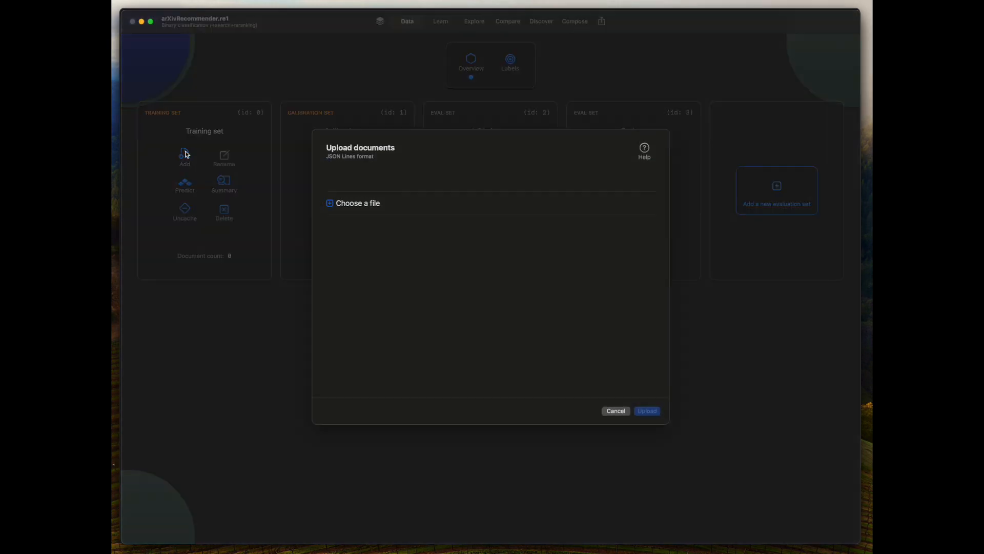
click(346, 204)
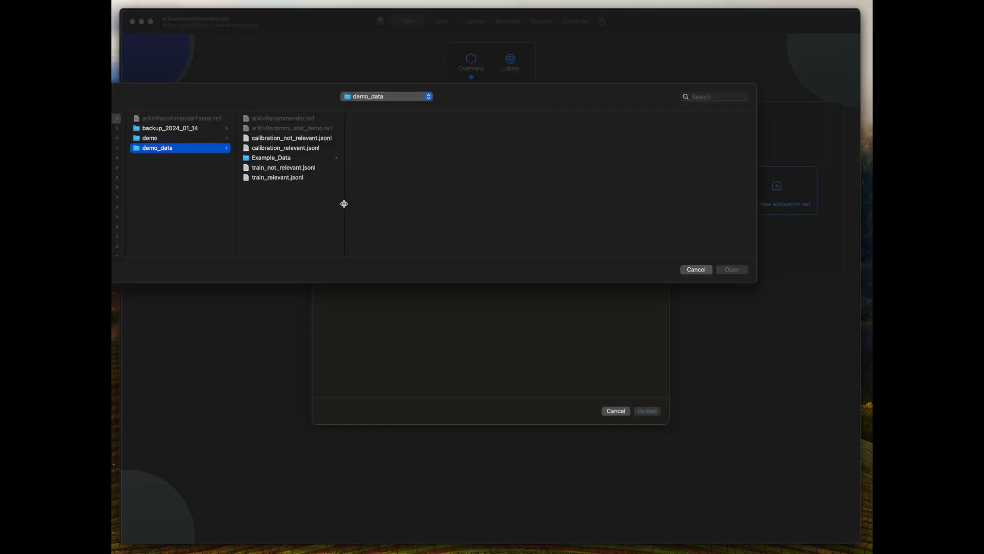
click(312, 178)
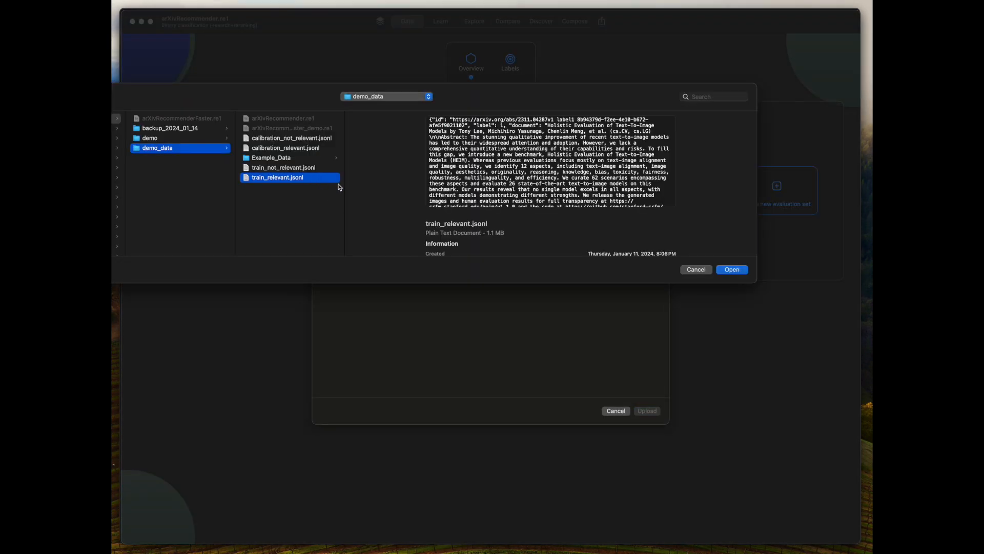
click(730, 270)
click(373, 242)
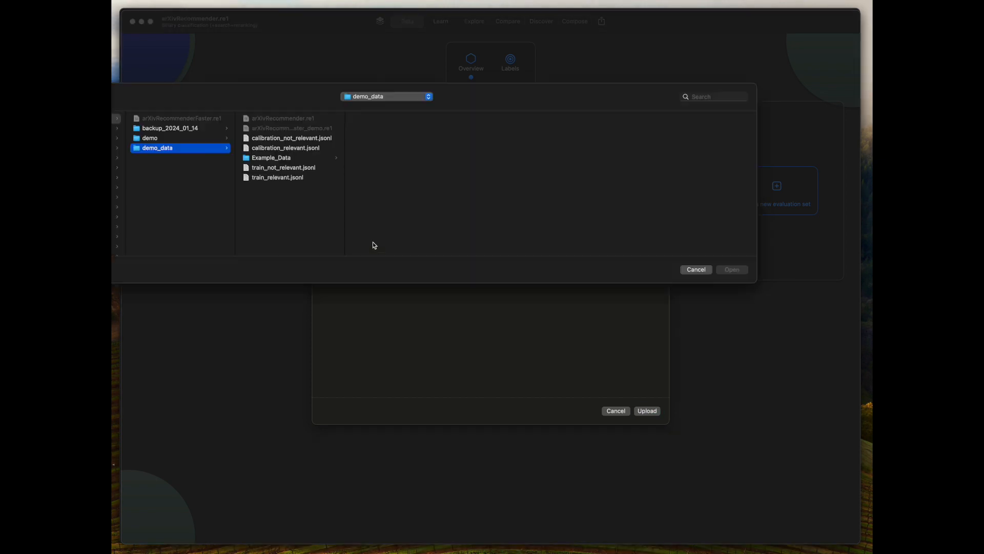
click(308, 167)
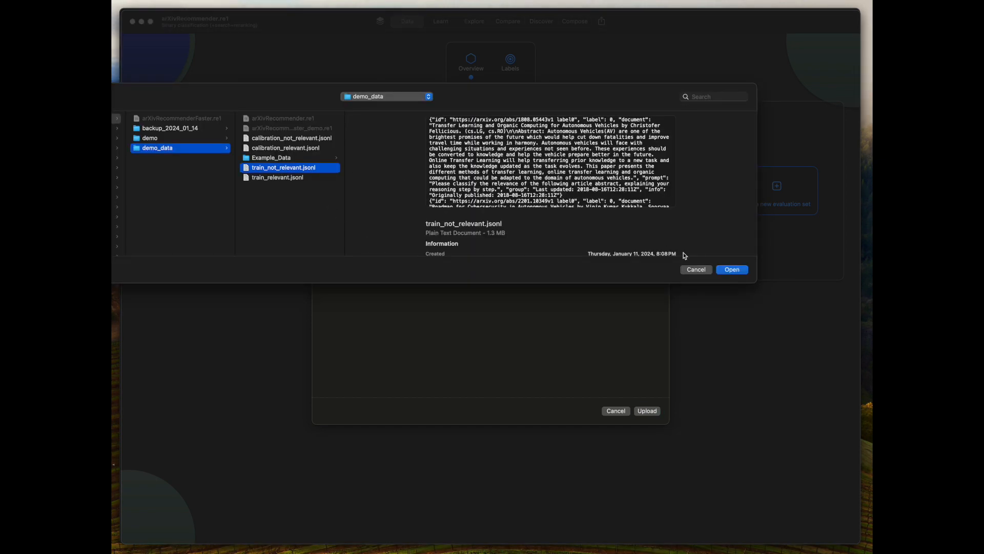
click(731, 270)
Choose calibration_relevant.jsonl as an additional upload file and set its destination datasplit to Calibration set
click(409, 278)
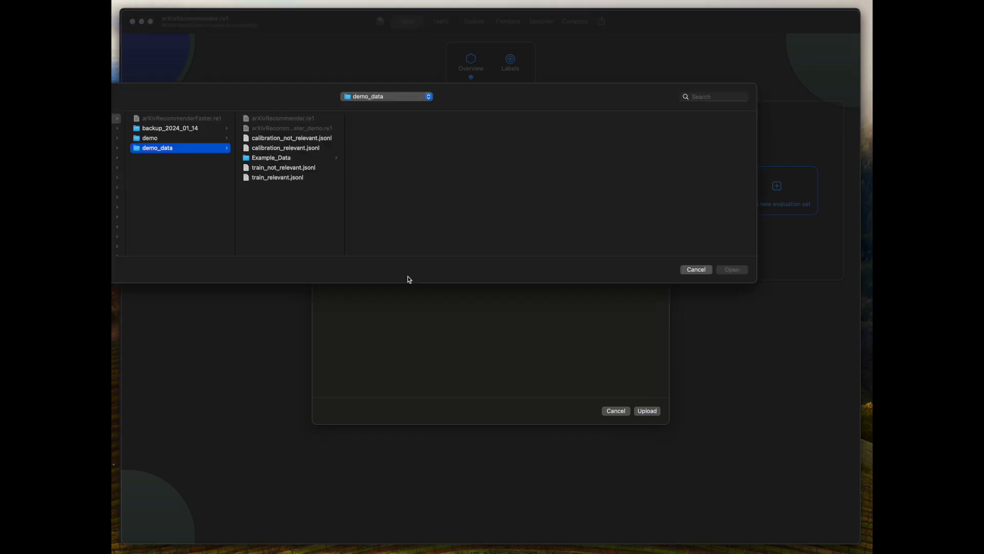
click(319, 147)
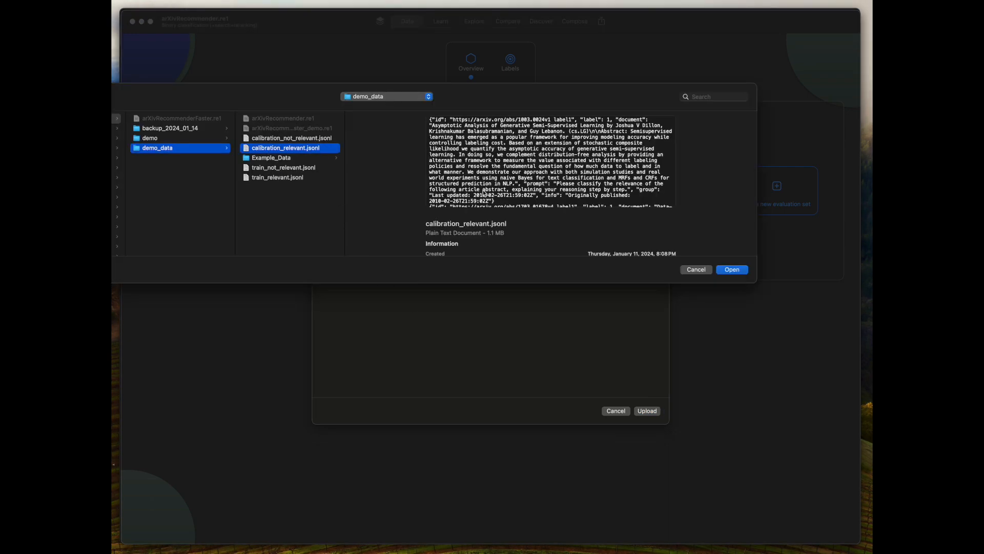
click(730, 270)
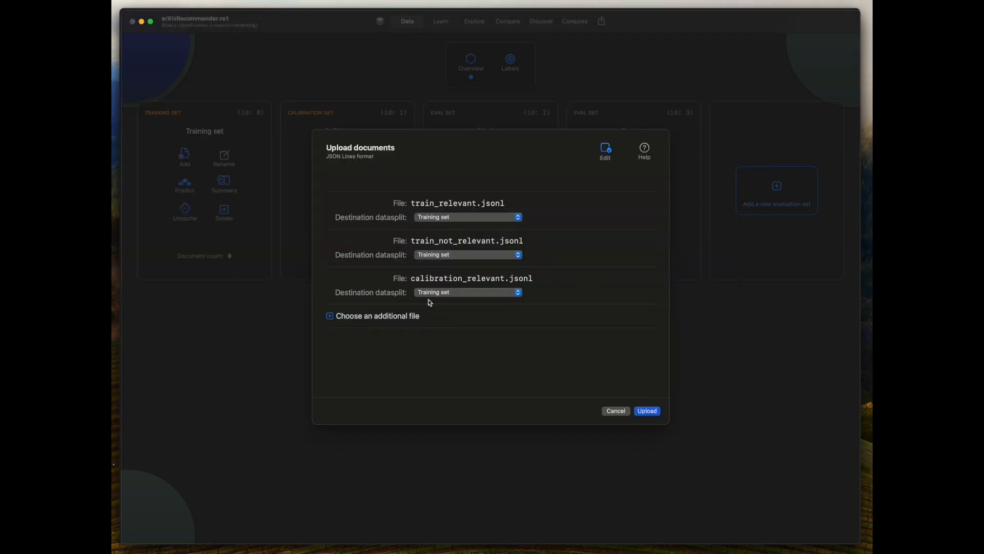
click(455, 292)
click(445, 302)
Add calibration_not_relevant.jsonl with Calibration set as its destination, and upload all the chosen files
click(329, 316)
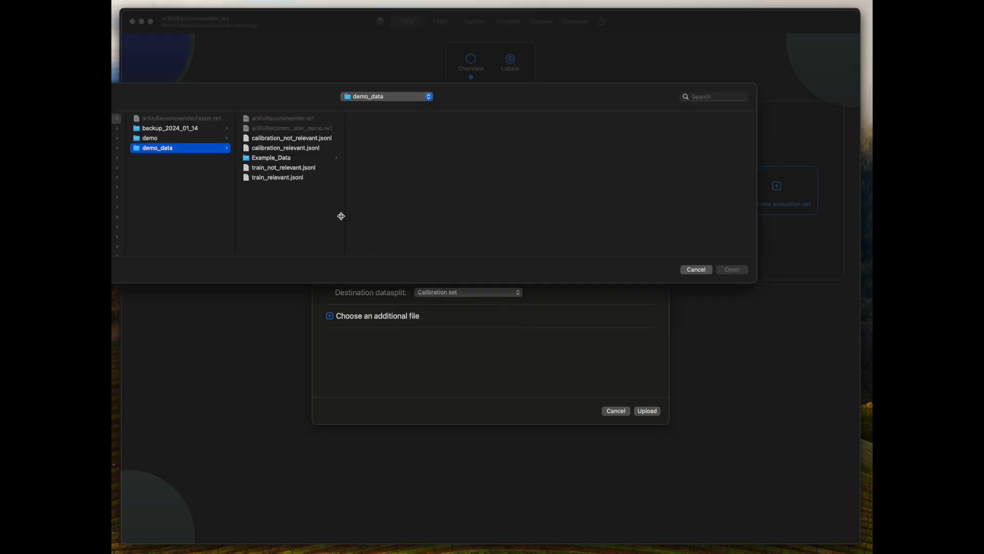
click(288, 138)
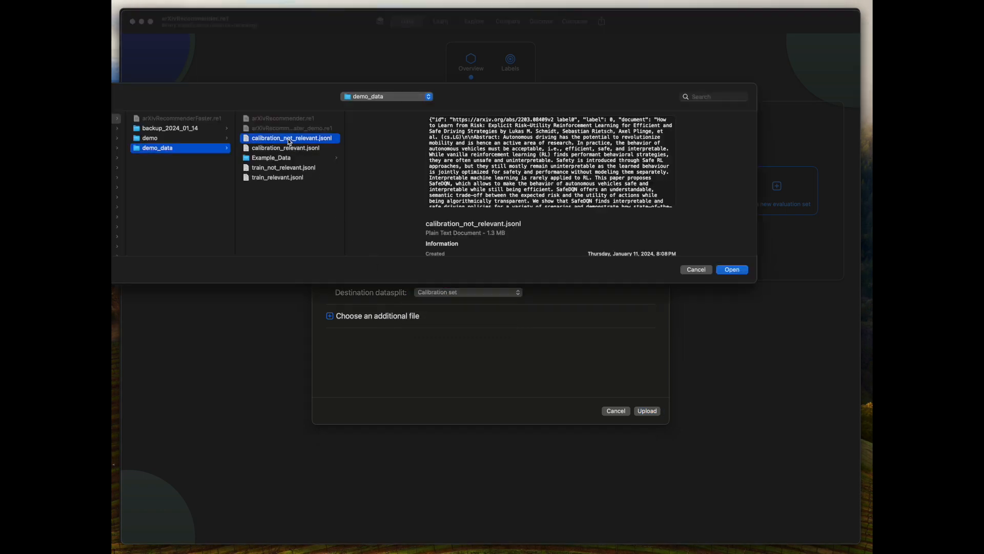
click(733, 270)
click(438, 329)
click(438, 339)
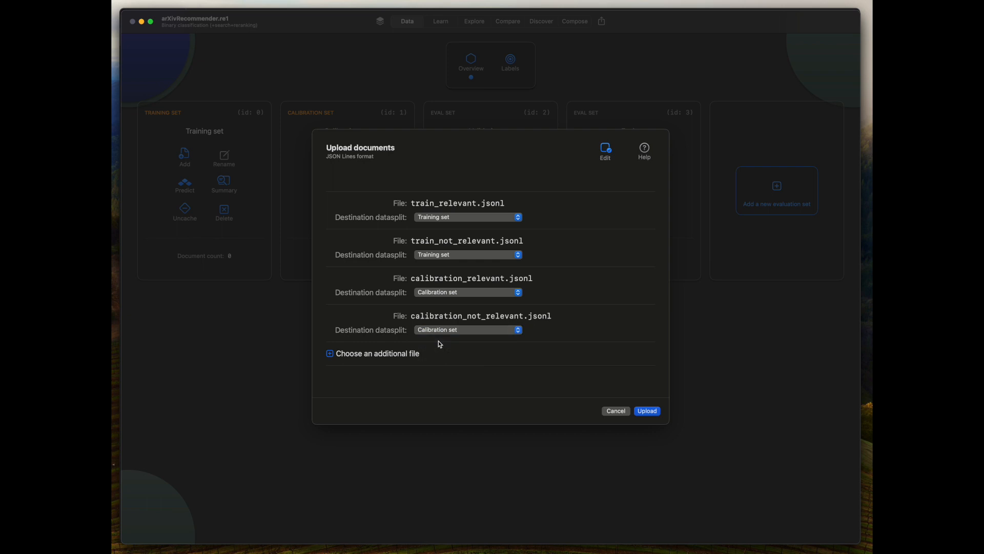
click(659, 413)
click(619, 410)
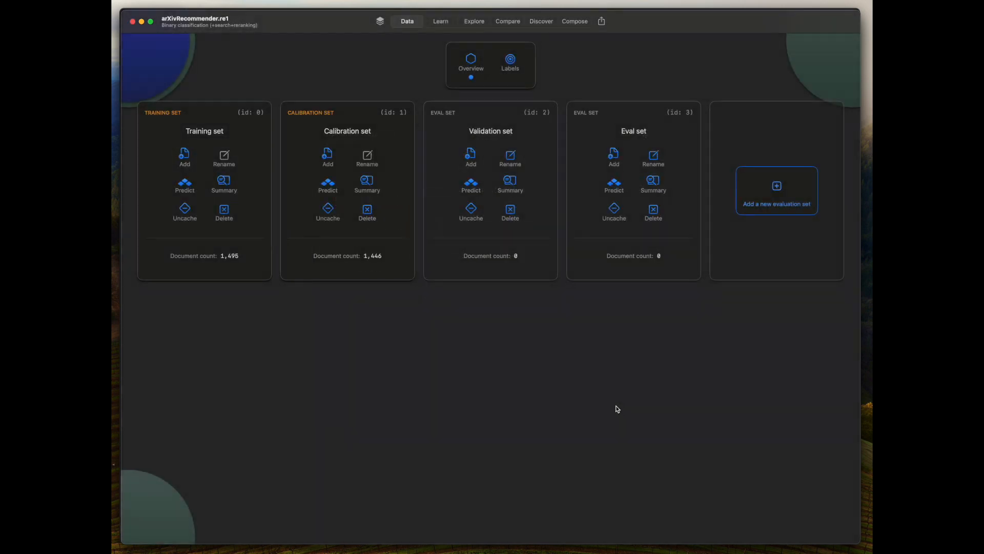
Change the label display names by importing label_display_names.jsonl from the resources folder of tutorial5_arxiv_recommender in Example_Data
click(509, 59)
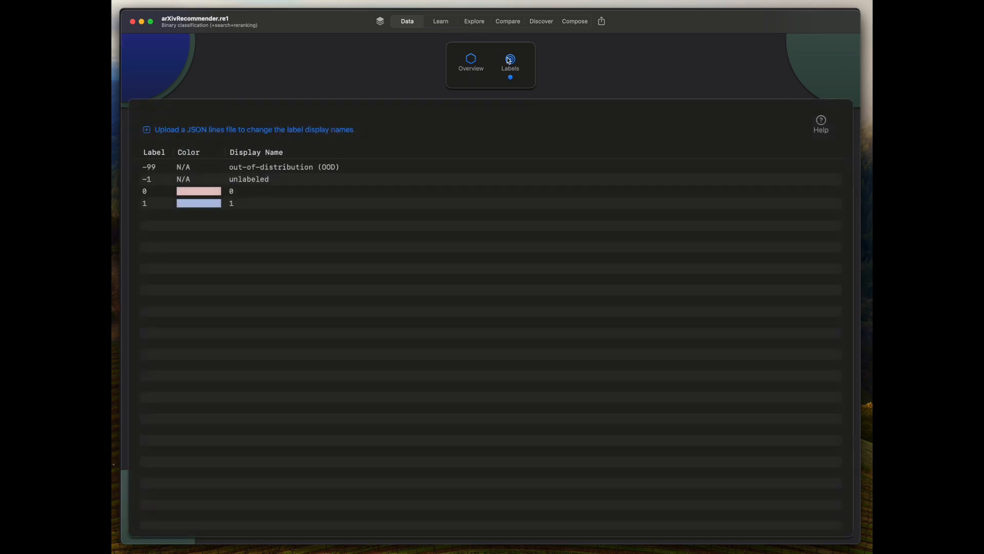
click(299, 129)
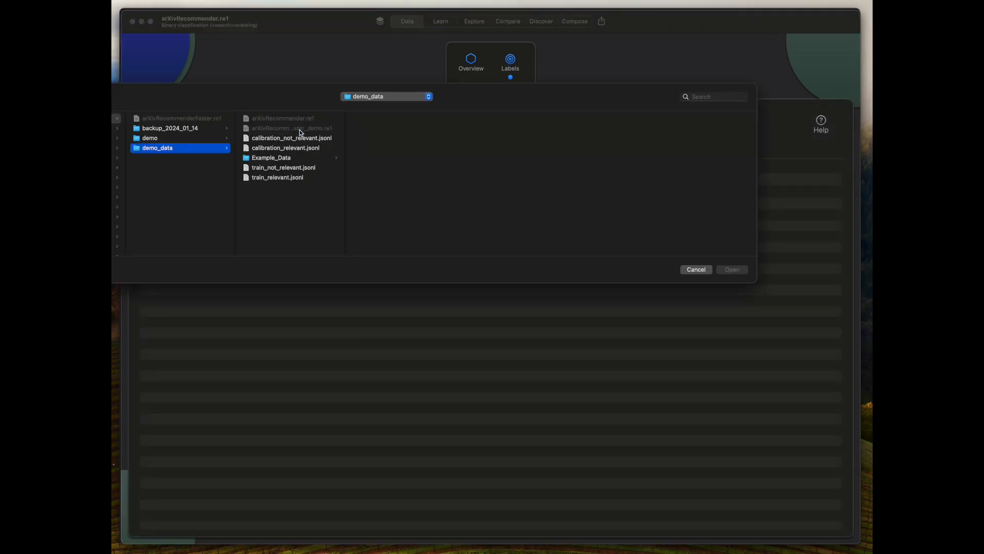
click(295, 157)
click(399, 140)
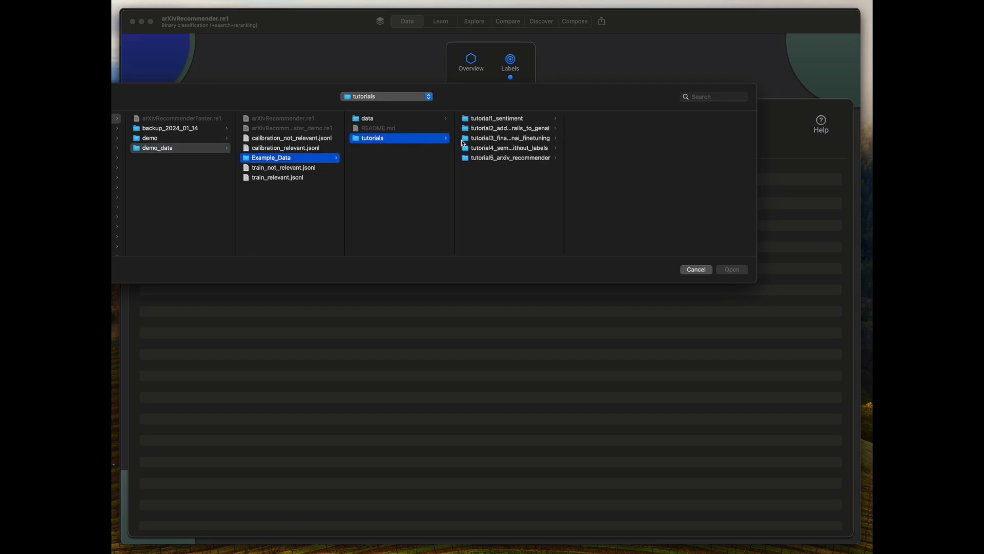
click(495, 157)
click(591, 140)
click(688, 123)
click(738, 270)
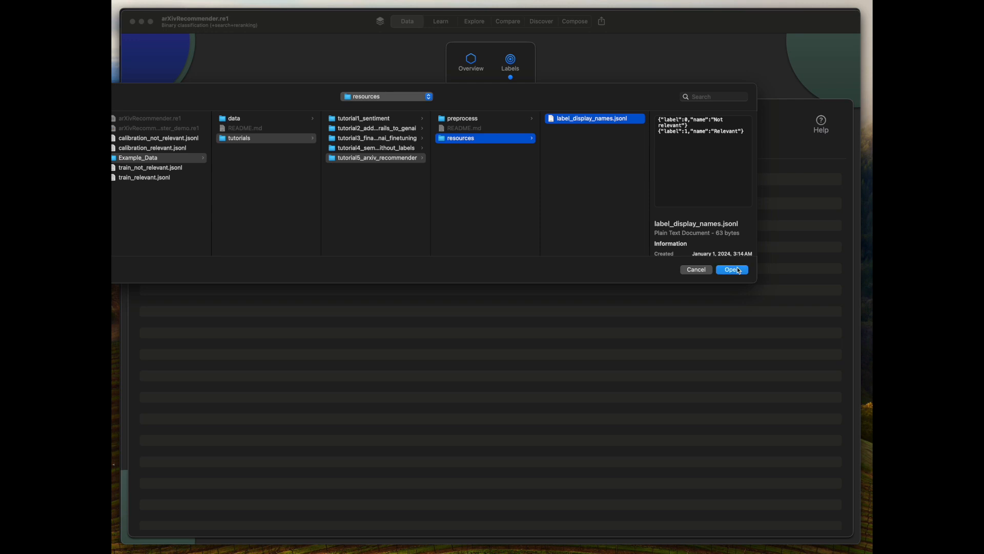
click(540, 309)
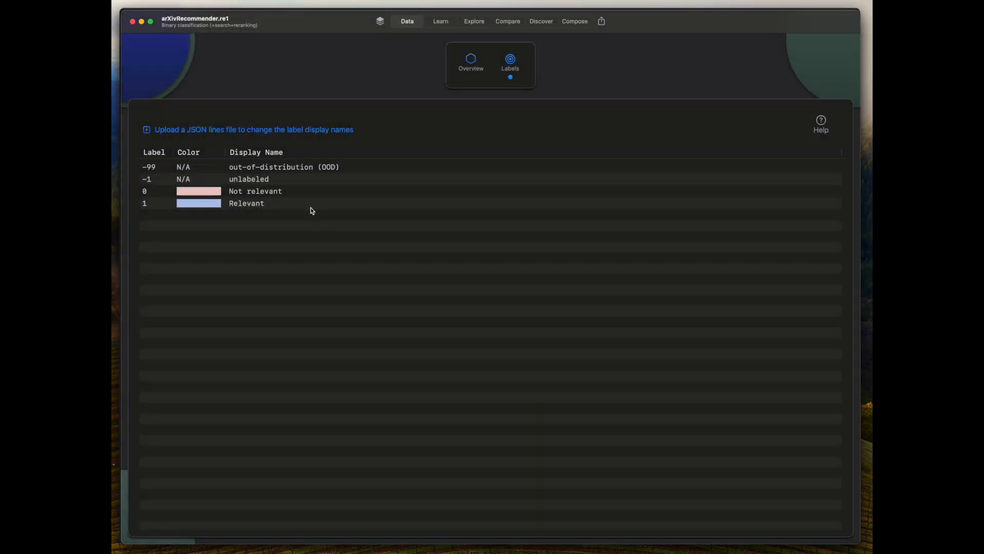
Set up batch training and prediction with a maximum of 200 epochs for both model training and model compression
click(438, 24)
click(783, 119)
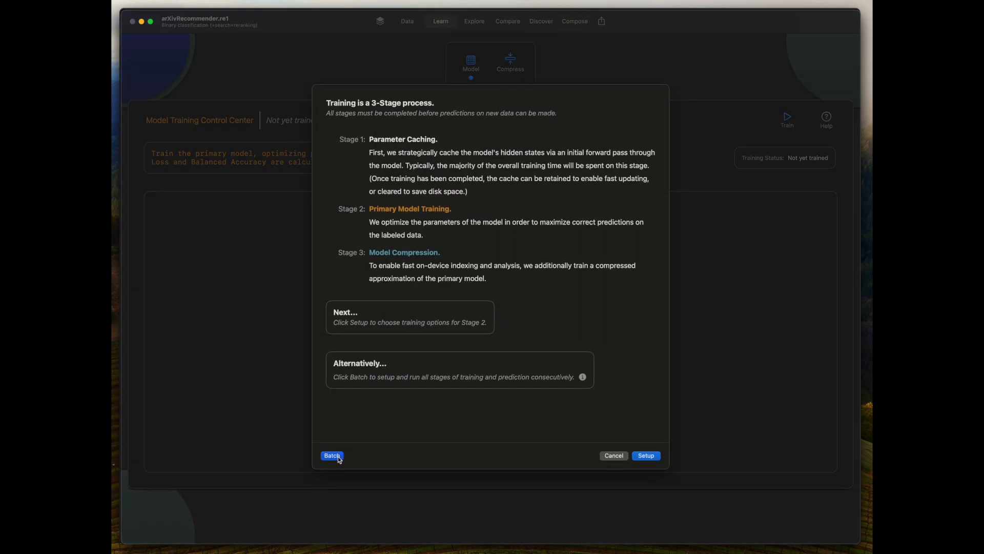
click(335, 446)
double_click(486, 188)
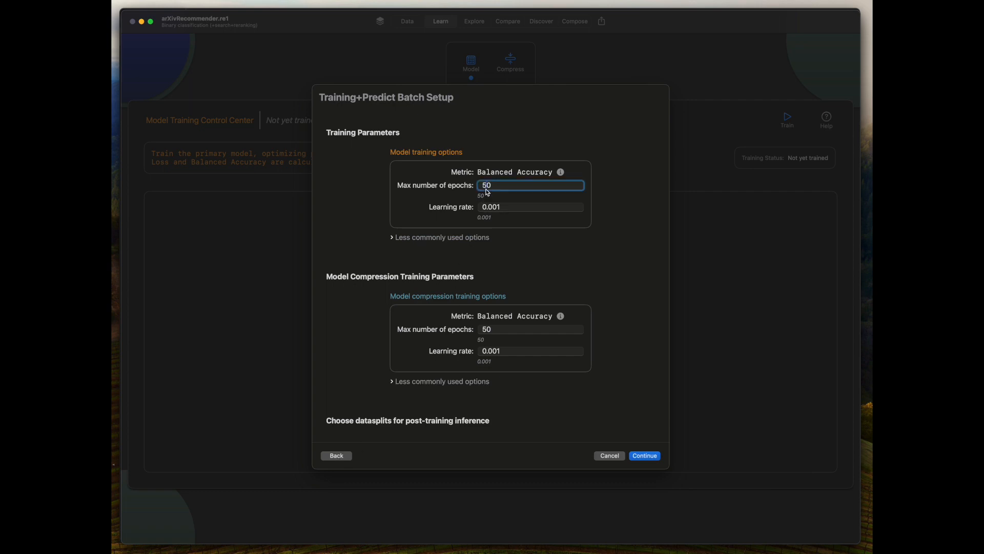
text(200)
double_click(488, 329)
text(200)
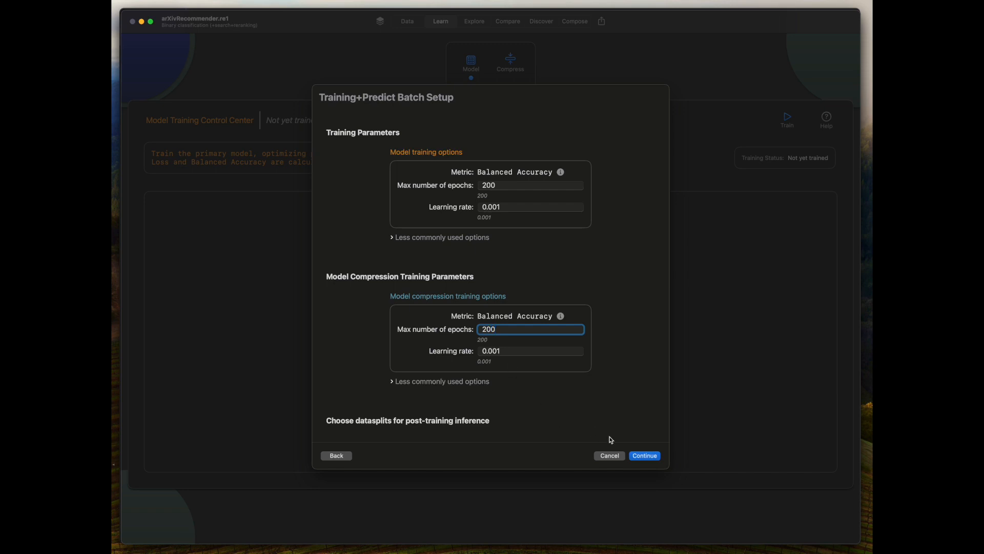
Run the batch training and prediction to completion, and view the model compression training results
click(646, 454)
click(647, 455)
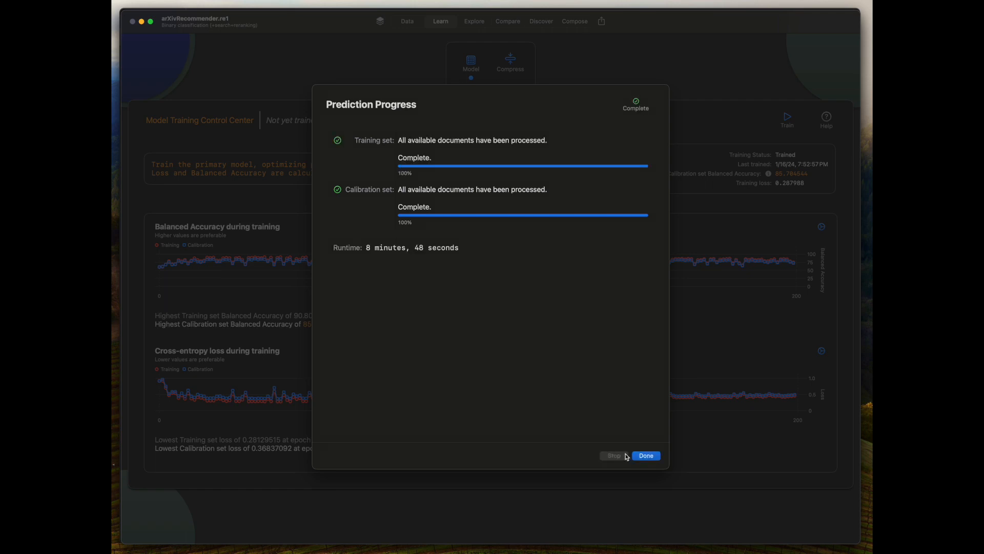
click(650, 456)
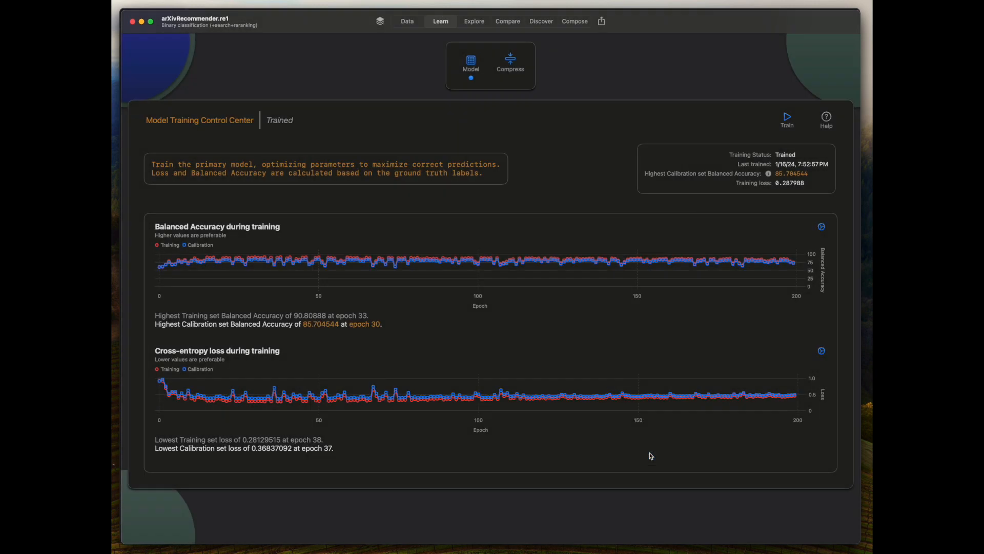
click(513, 59)
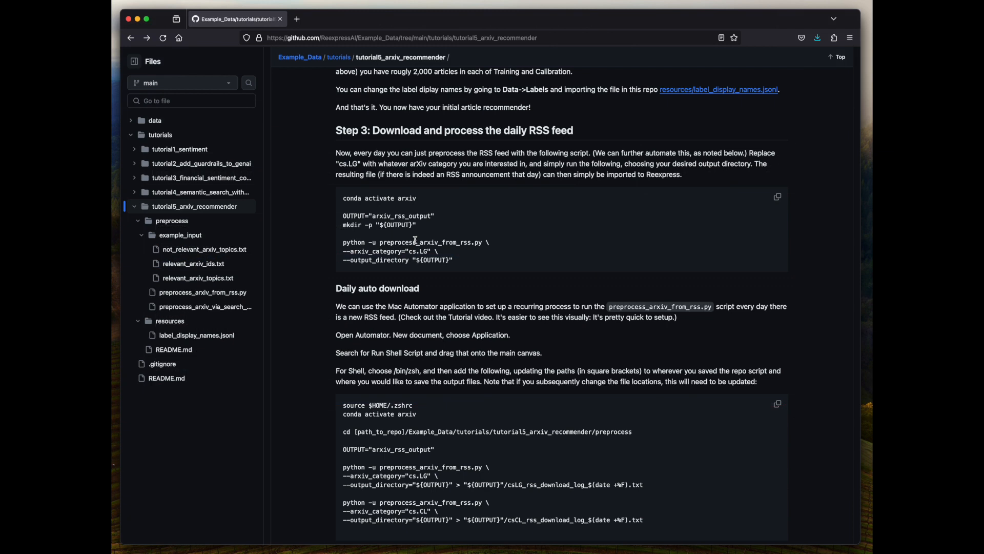
Switch to the browser tutorial and highlight the preprocess_arxiv_from_rss.py script name and its output directory argument in the daily RSS feed command
double_click(416, 242)
drag(412, 261, 460, 261)
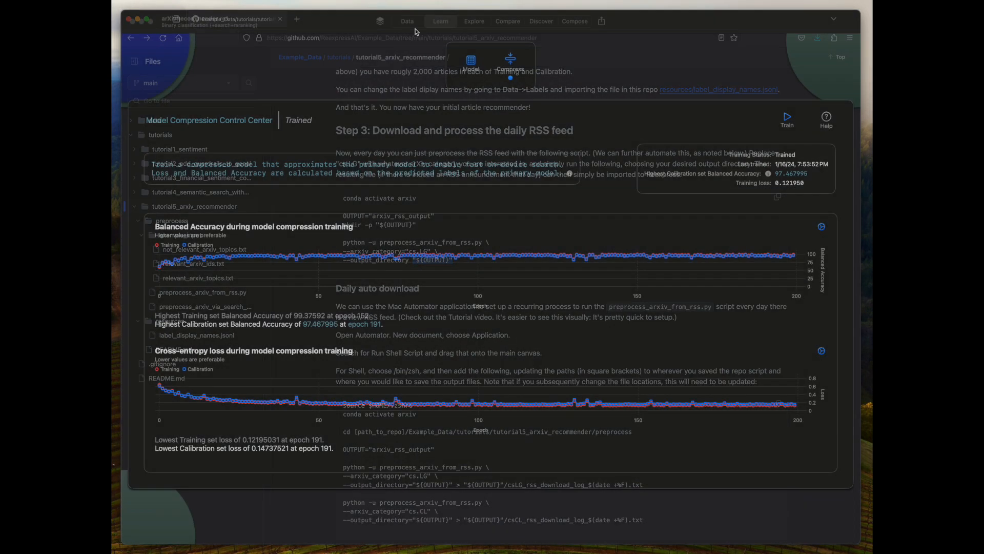
Return to Reexpress one, add a new evaluation set and rename it cs.CL 2024-01-14
click(407, 21)
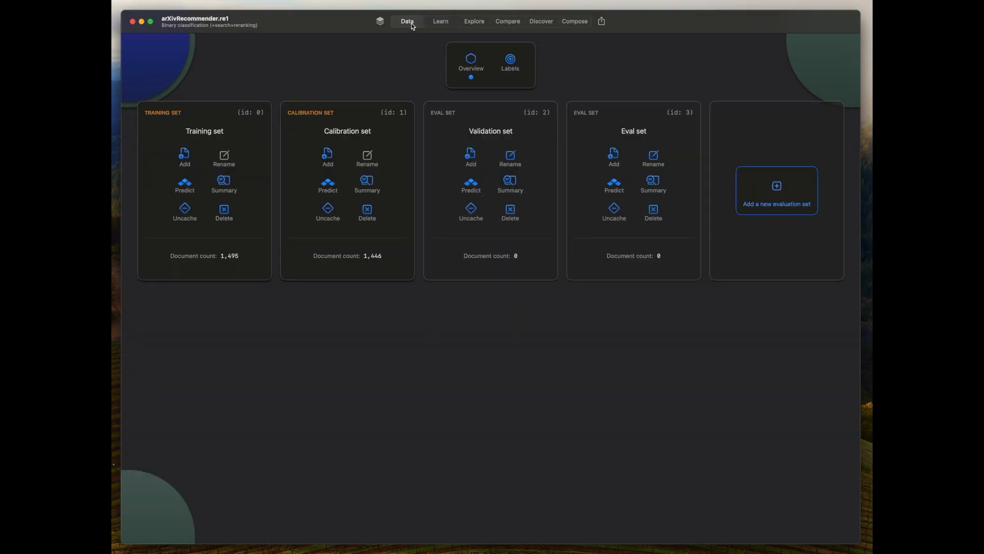
click(774, 184)
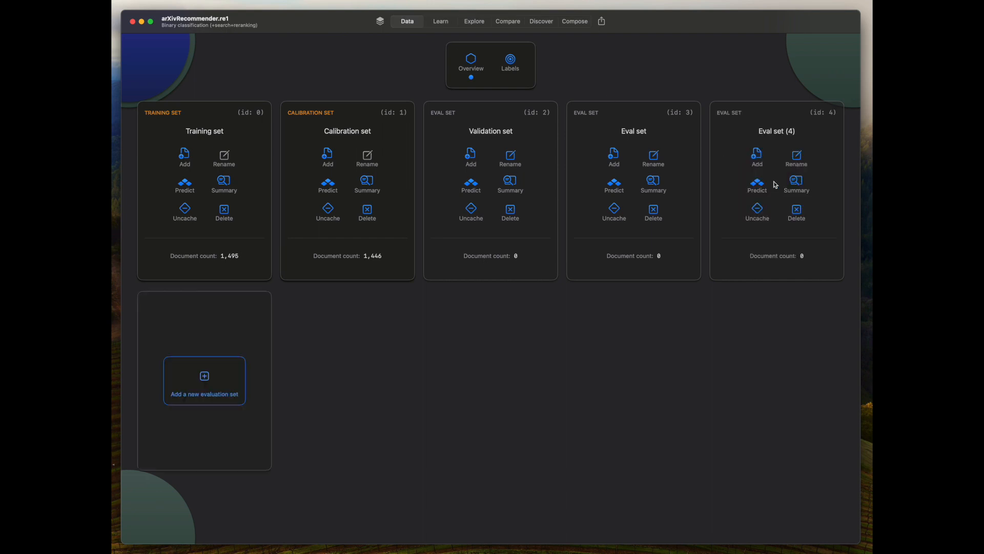
click(795, 158)
drag(500, 241, 356, 245)
text(cs)
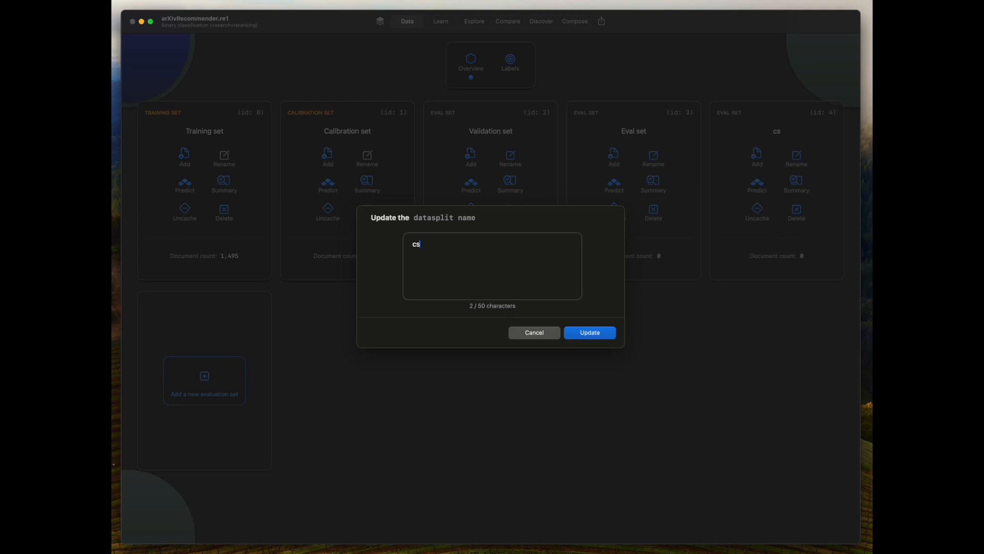
text(.CL 2024-01-14)
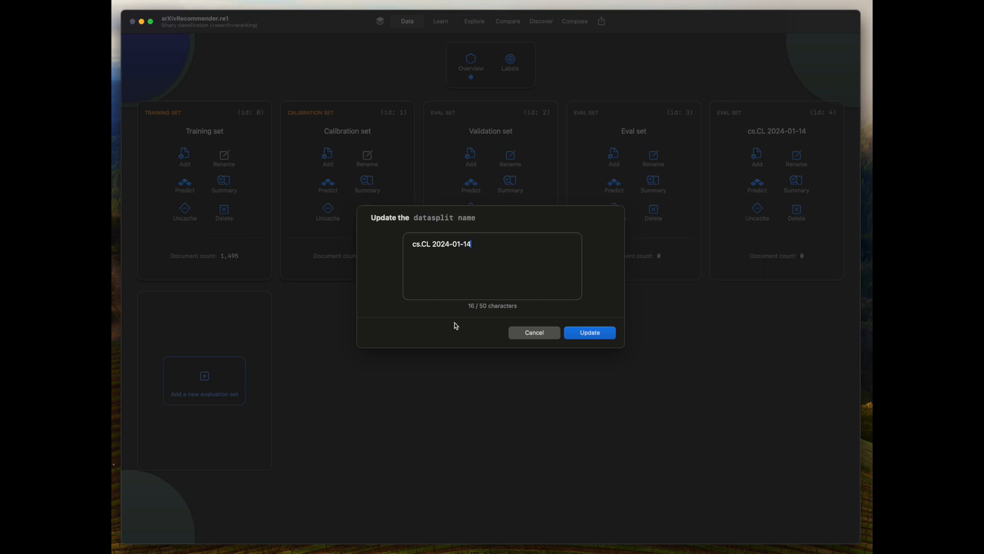
click(589, 333)
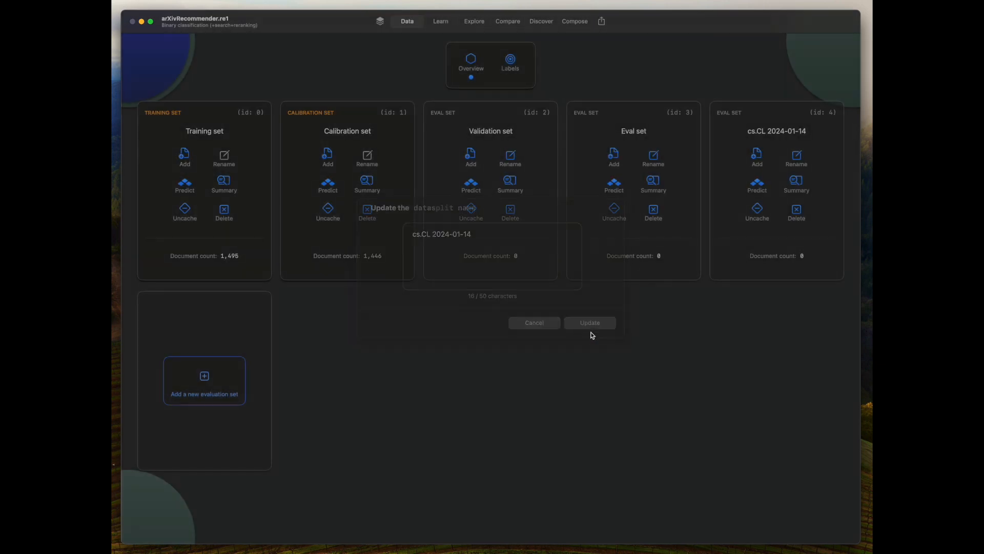
Upload the cs.CL_2024-01-14 JSON lines file from the rss_feed folder to the cs.CL 2024-01-14 evaluation set
click(756, 156)
click(357, 204)
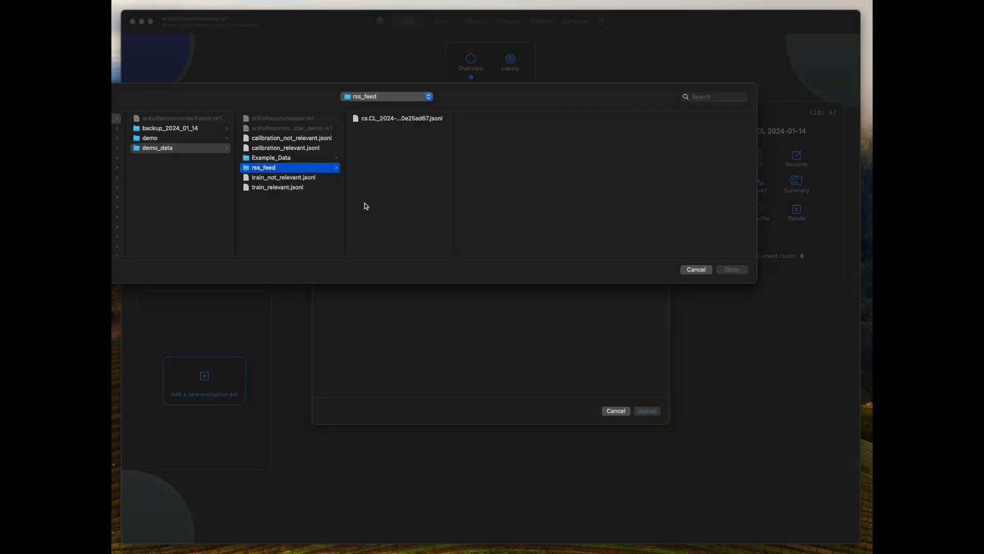
click(393, 120)
click(731, 269)
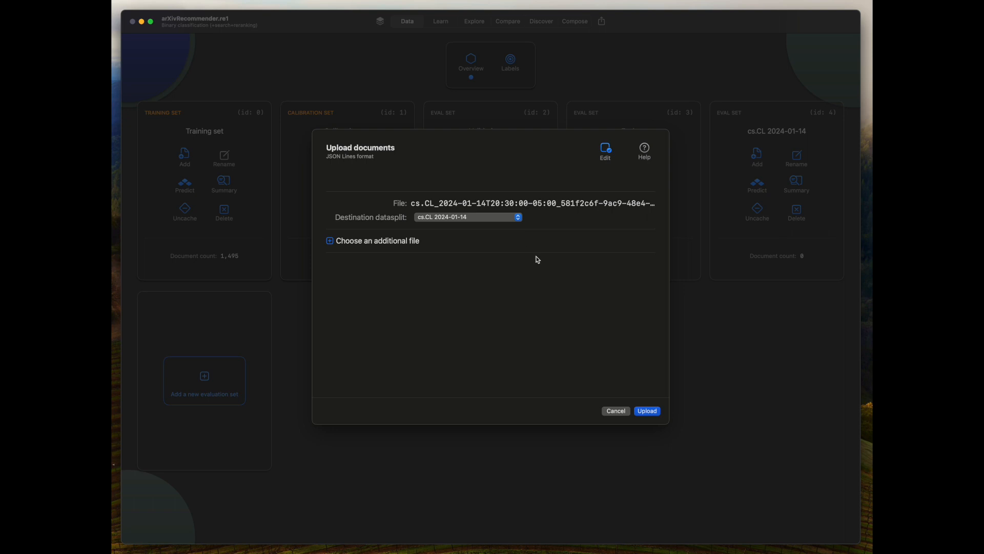
click(647, 411)
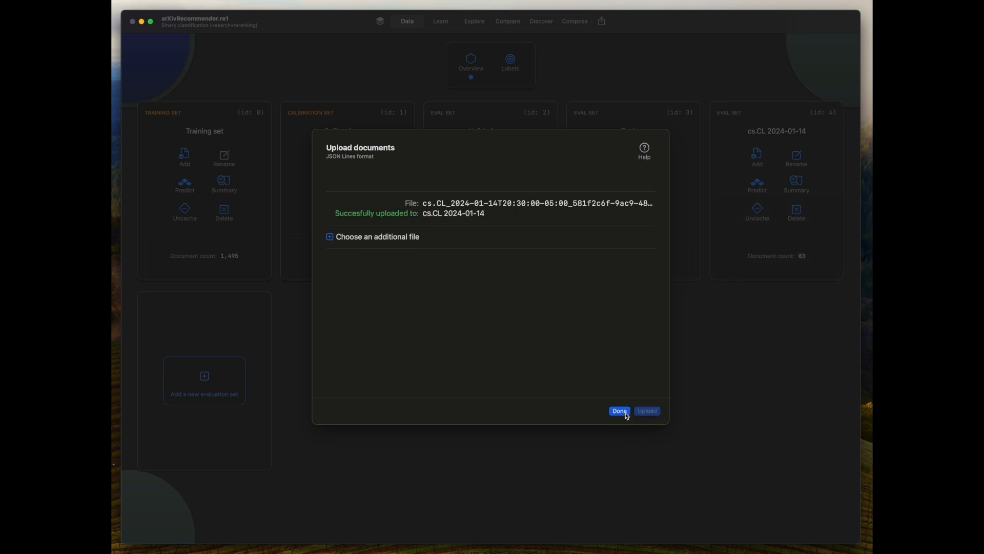
click(620, 411)
Run label prediction on the cs.CL 2024-01-14 evaluation set together with the required training and calibration sets
click(753, 188)
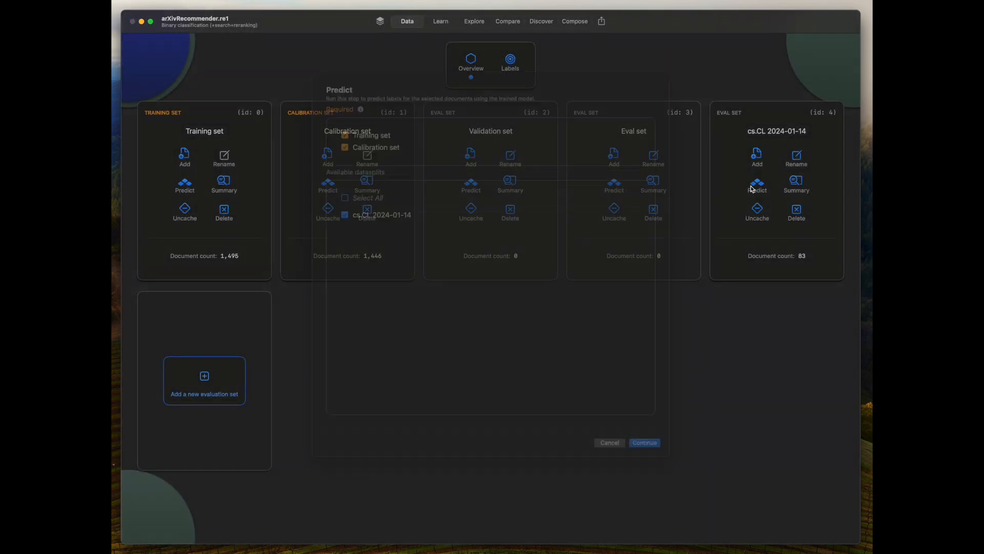
click(637, 455)
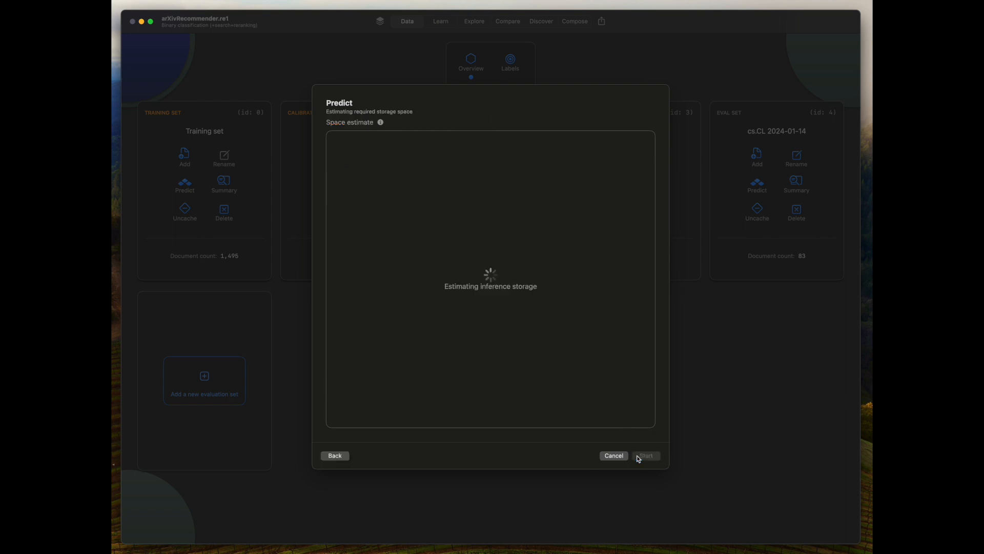
click(638, 456)
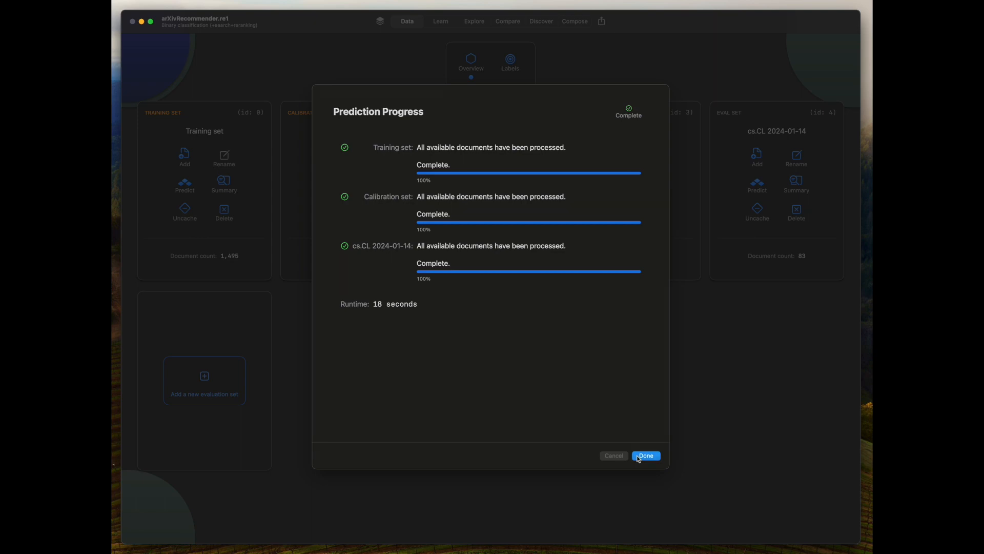
Dismiss the prediction progress report and display all cs.CL 2024-01-14 documents in the Compare graph
click(639, 456)
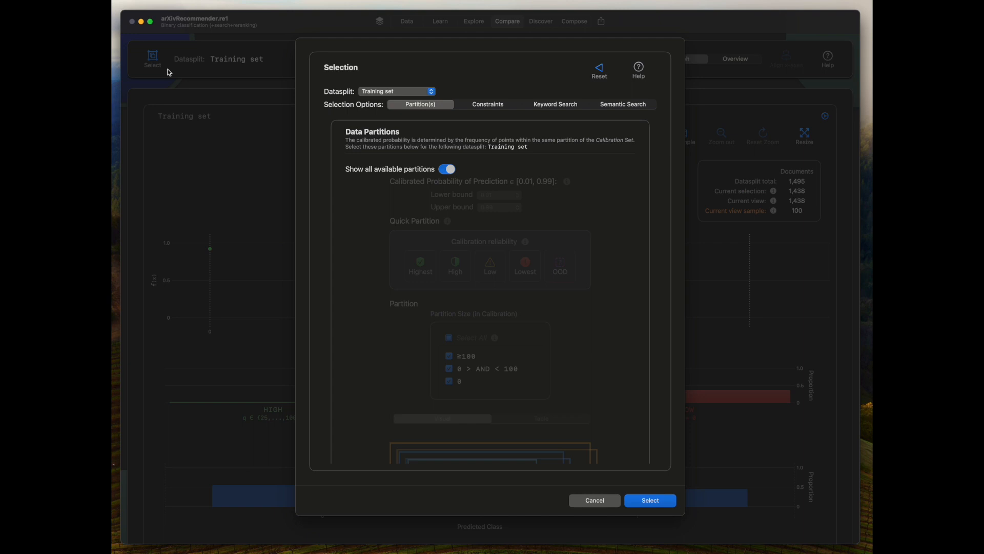
click(429, 95)
click(420, 129)
click(670, 500)
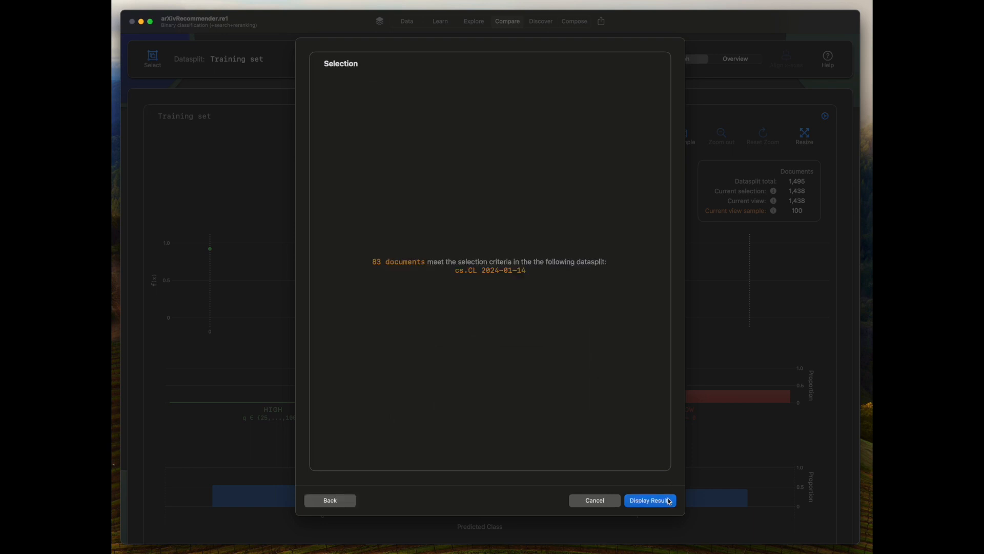
click(651, 500)
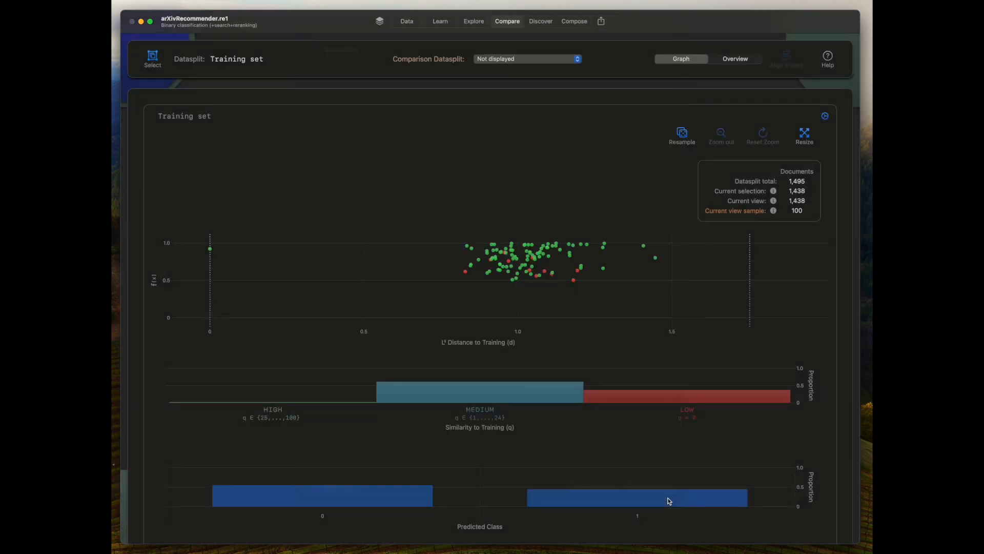
Add the Calibration set as the comparison datasplit and align the x-axes of both graphs
click(549, 61)
click(549, 79)
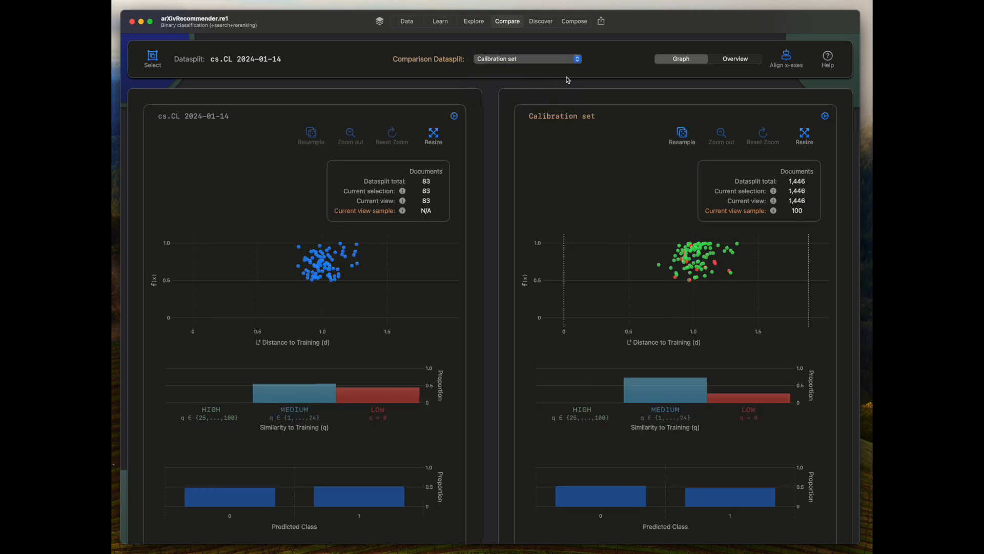
click(786, 59)
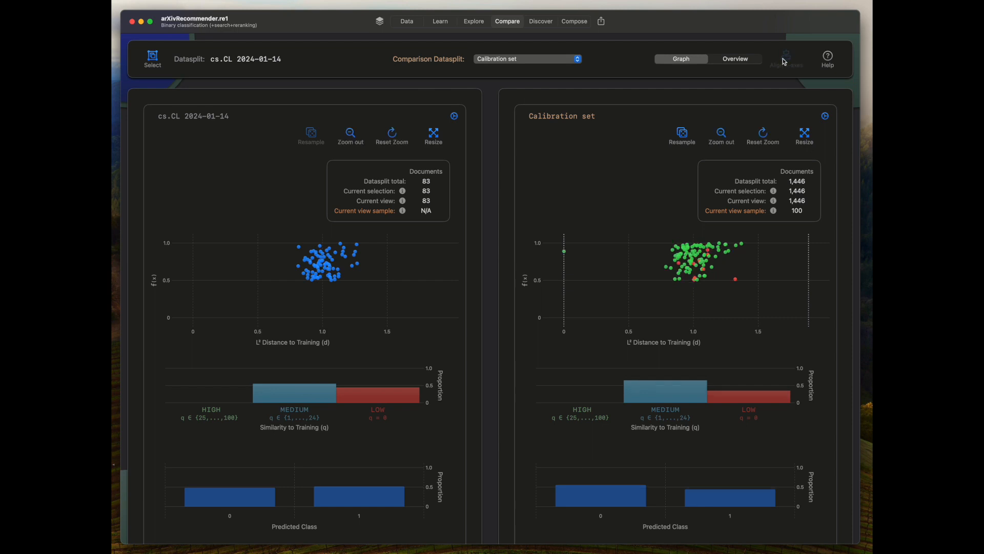
Examine the similarity, predicted class and calibration reliability distributions of cs.CL 2024-01-14 against the Calibration set
mouse_move(567, 255)
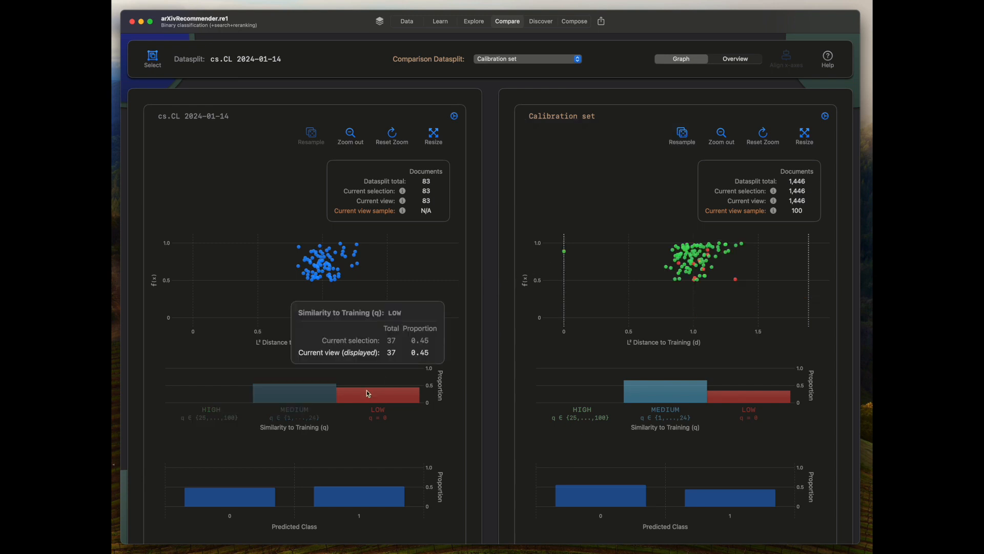
mouse_move(366, 400)
mouse_move(649, 398)
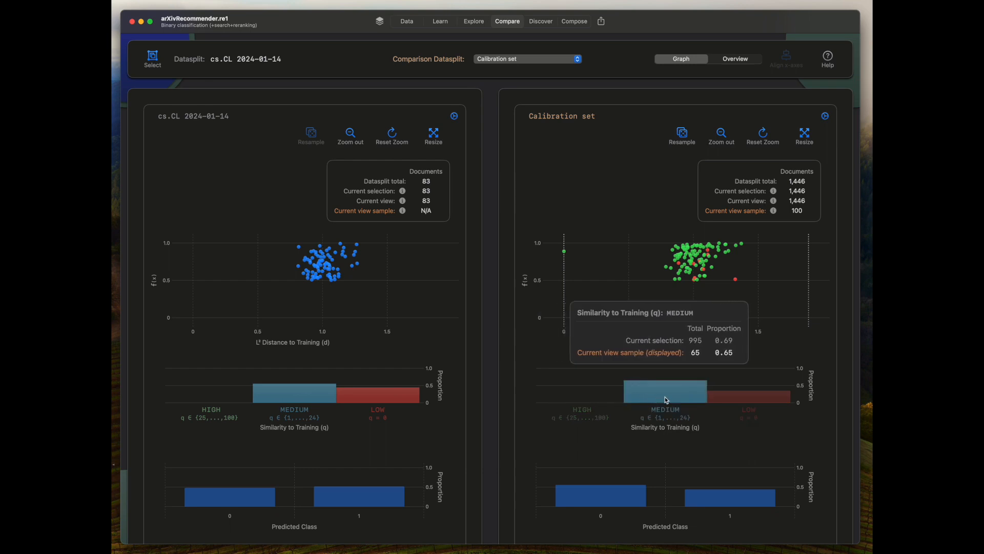
mouse_move(722, 402)
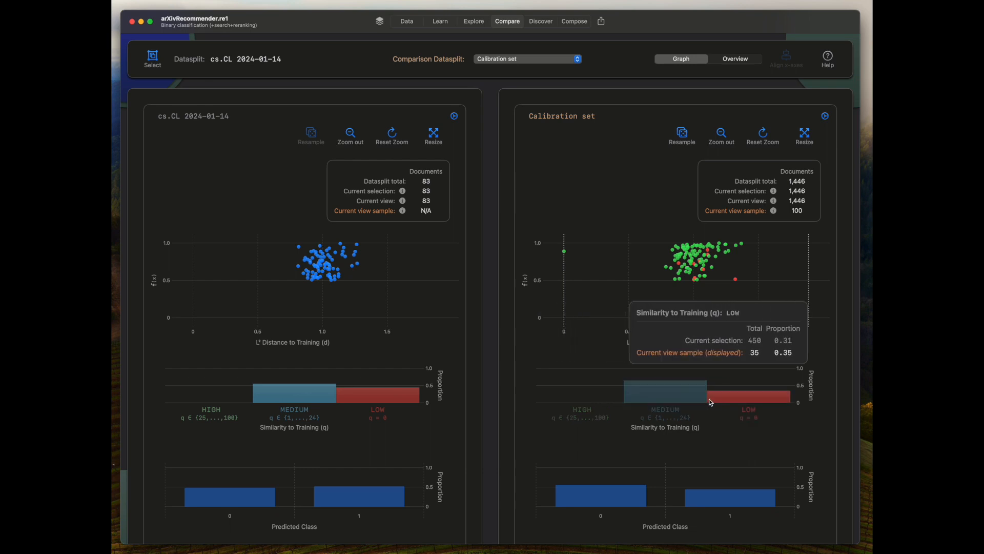
scroll(490, 400, down, 1)
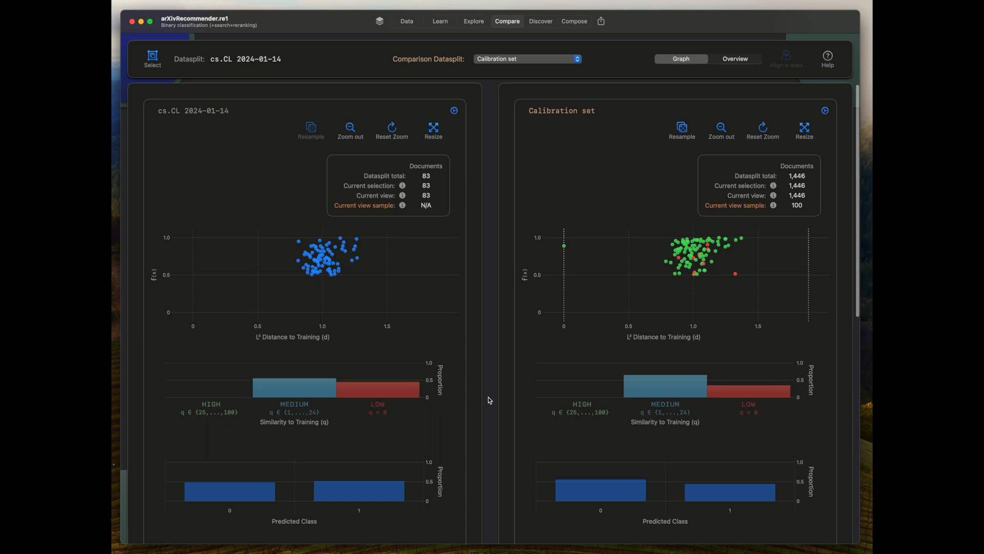
scroll(490, 400, down, 1)
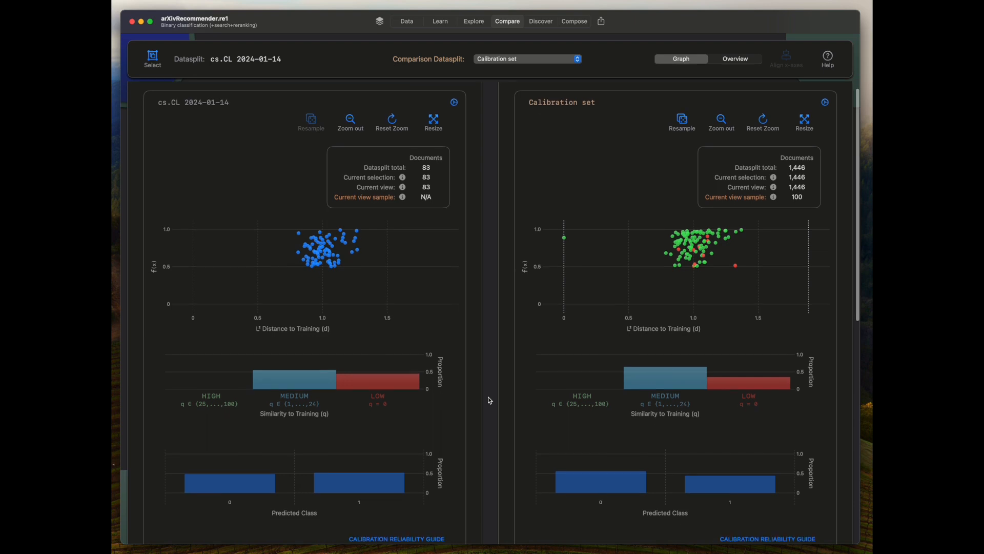
scroll(491, 400, down, 10)
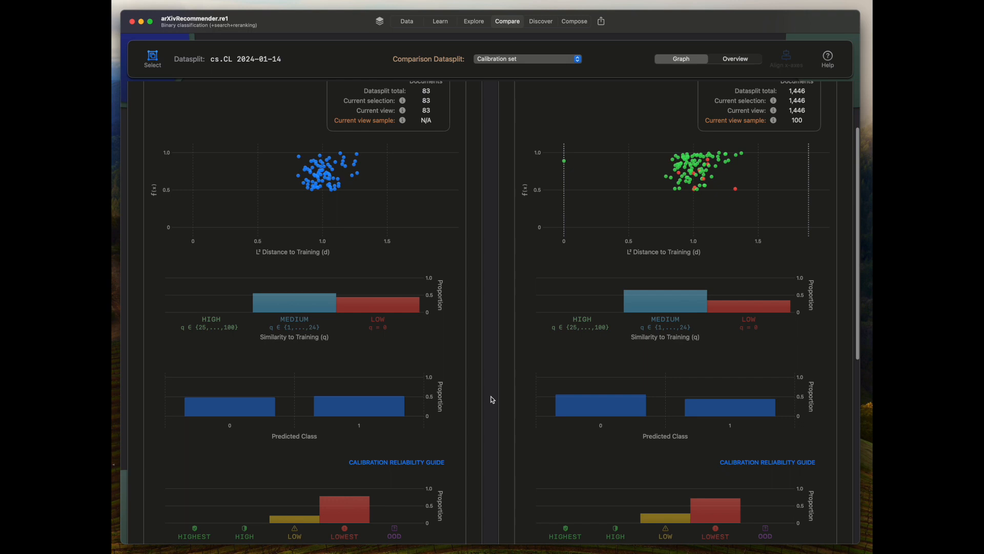
scroll(492, 399, down, 3)
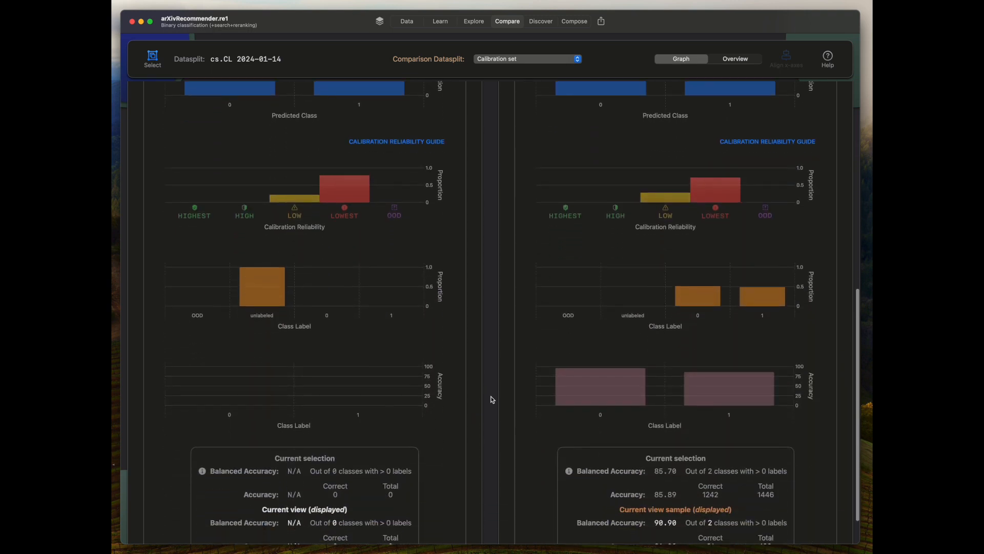
scroll(493, 400, down, 1)
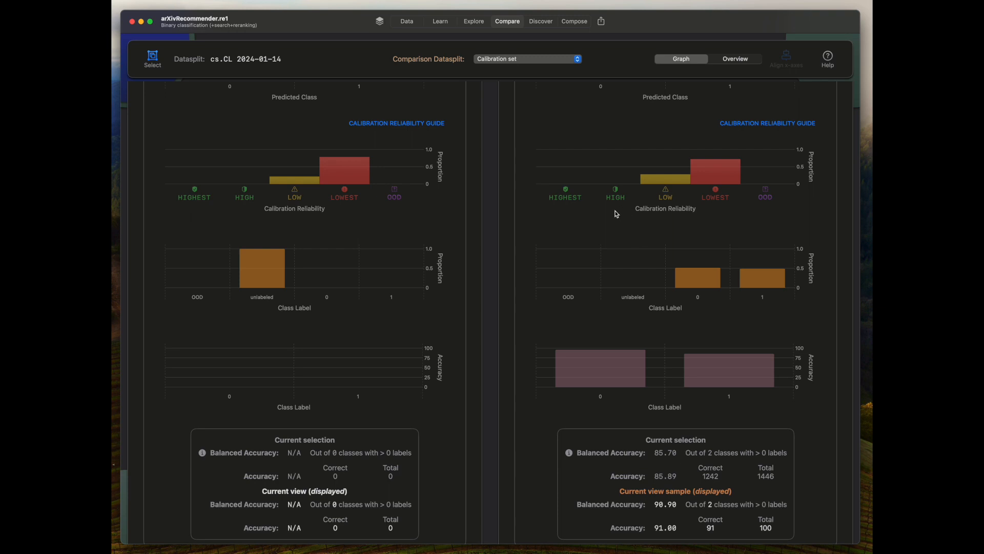
mouse_move(563, 187)
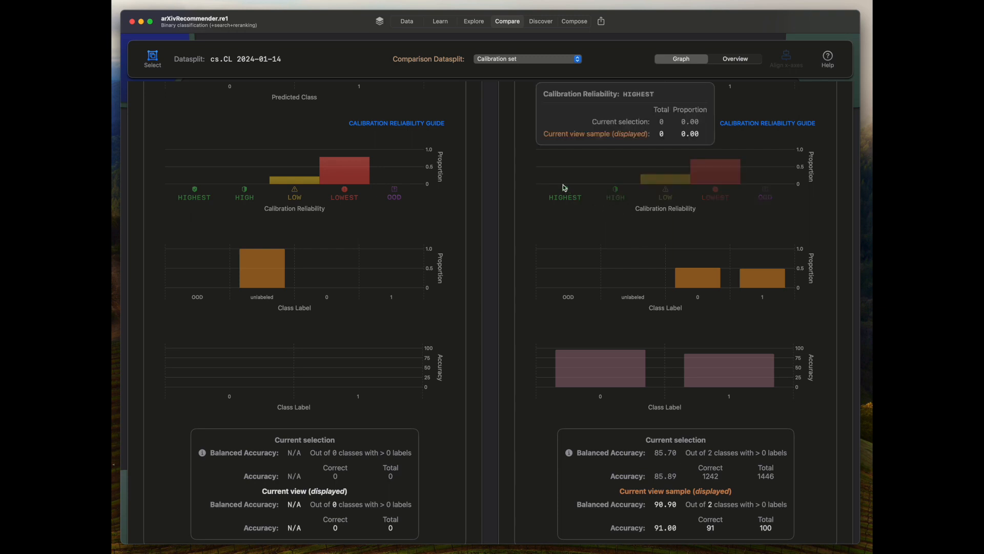
mouse_move(652, 188)
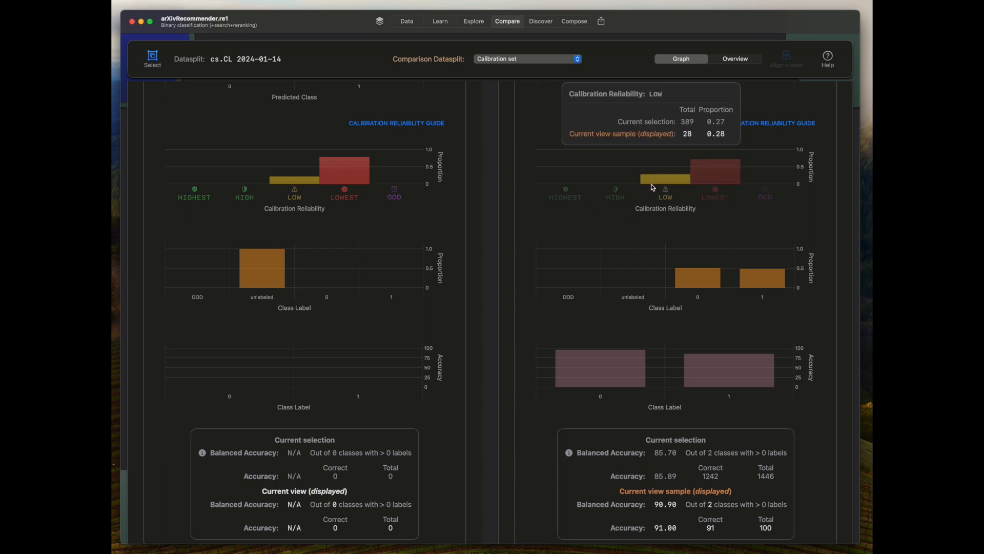
mouse_move(706, 185)
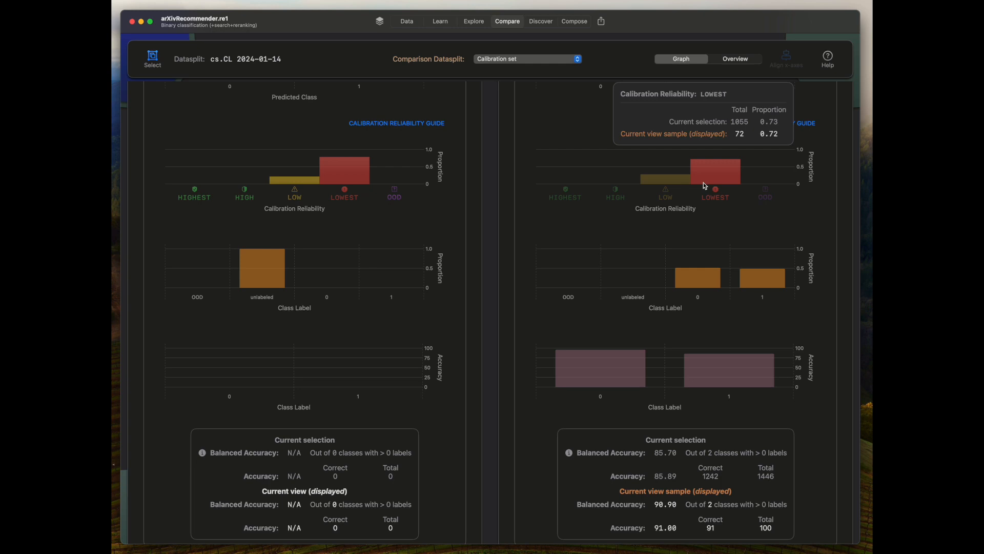
scroll(503, 181, up, 3)
scroll(504, 183, up, 8)
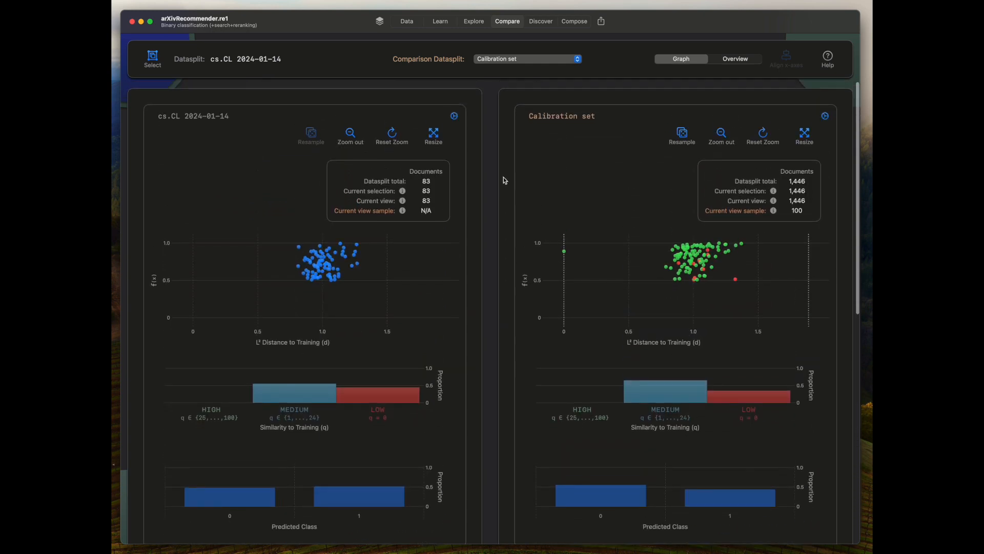
Start a document selection in Explore and choose cs.CL 2024-01-14 as its datasplit
click(473, 22)
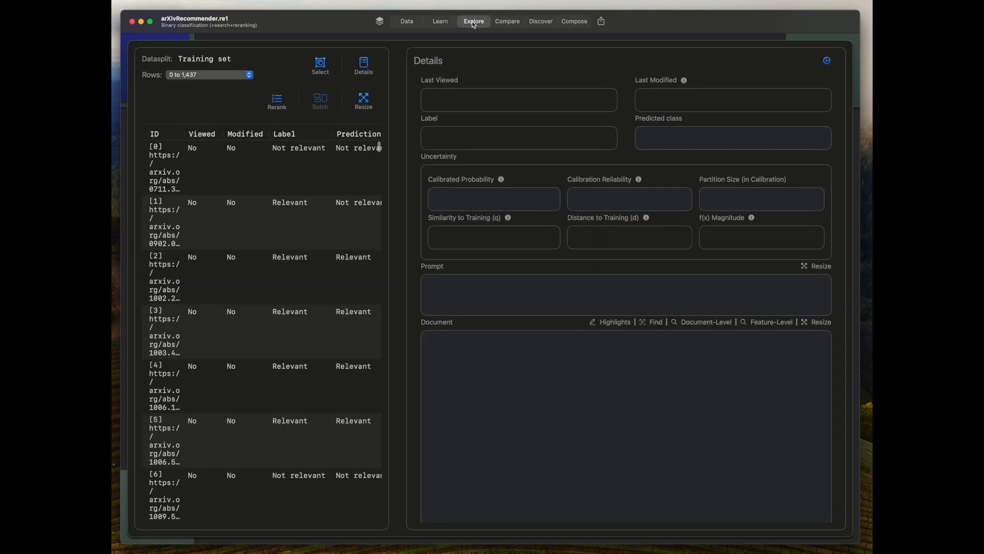
click(321, 65)
click(390, 91)
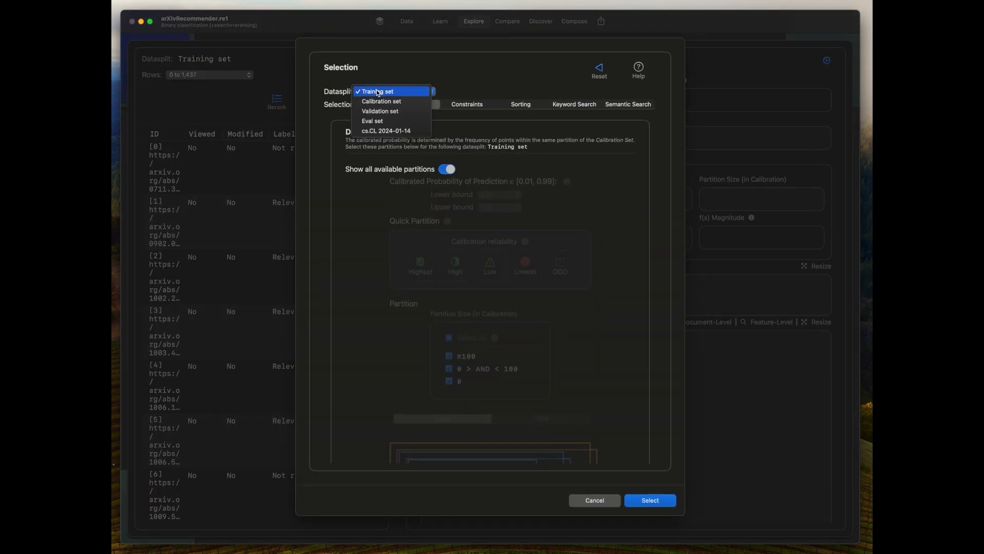
click(392, 131)
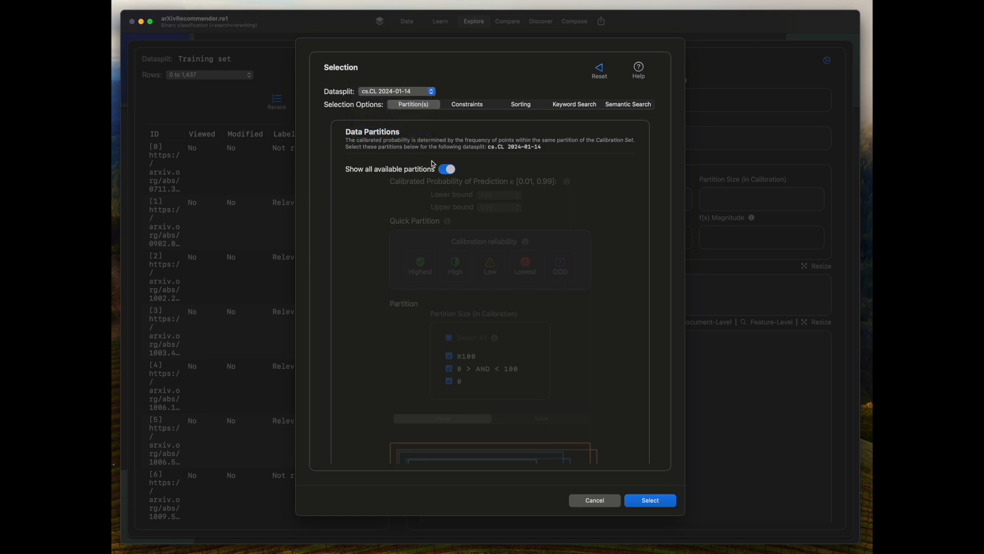
Try to select only the cs.CL 2024-01-14 documents in the Highest calibration reliability partition
click(448, 170)
click(434, 261)
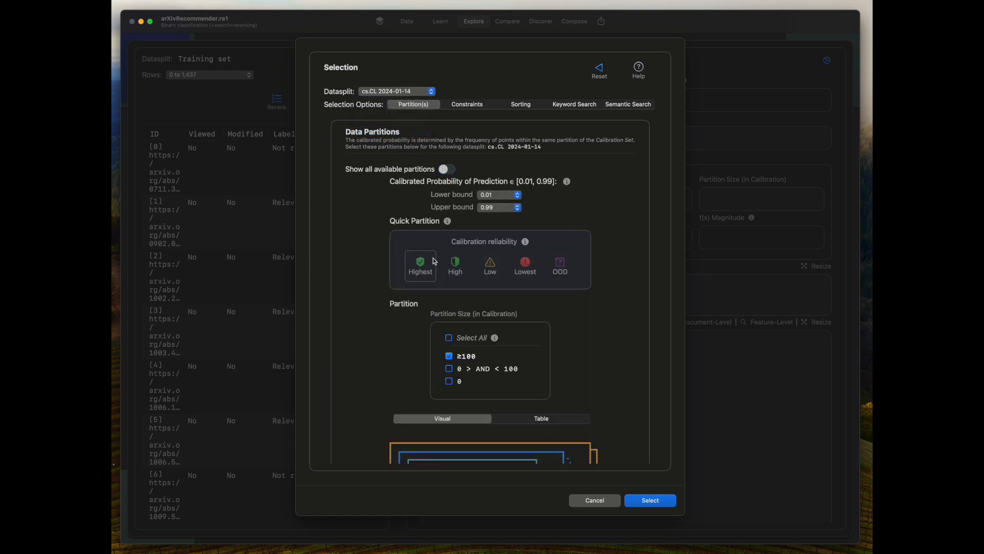
click(649, 502)
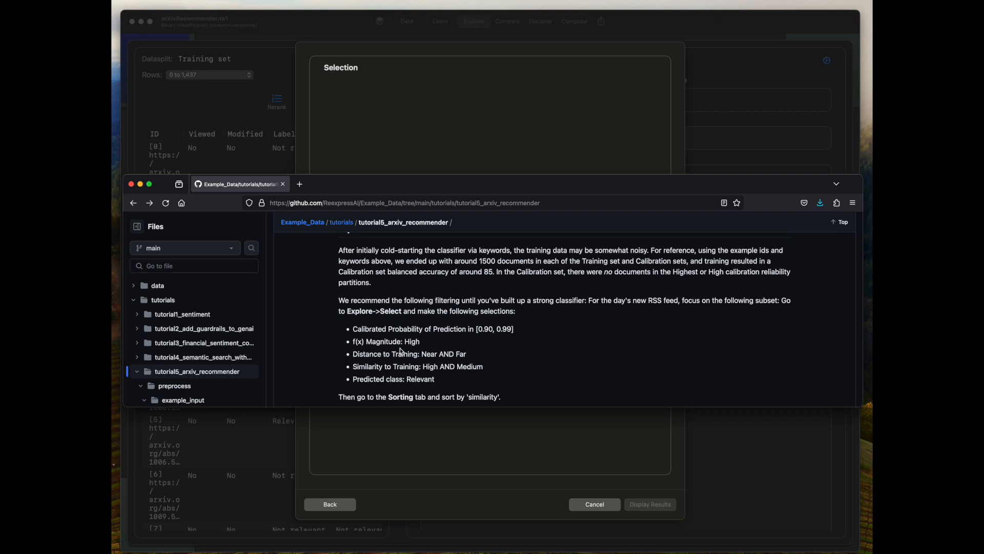
Highlight the recommended filter settings in the browser tutorial, then move it aside and return to Reexpress one
drag(352, 329, 463, 384)
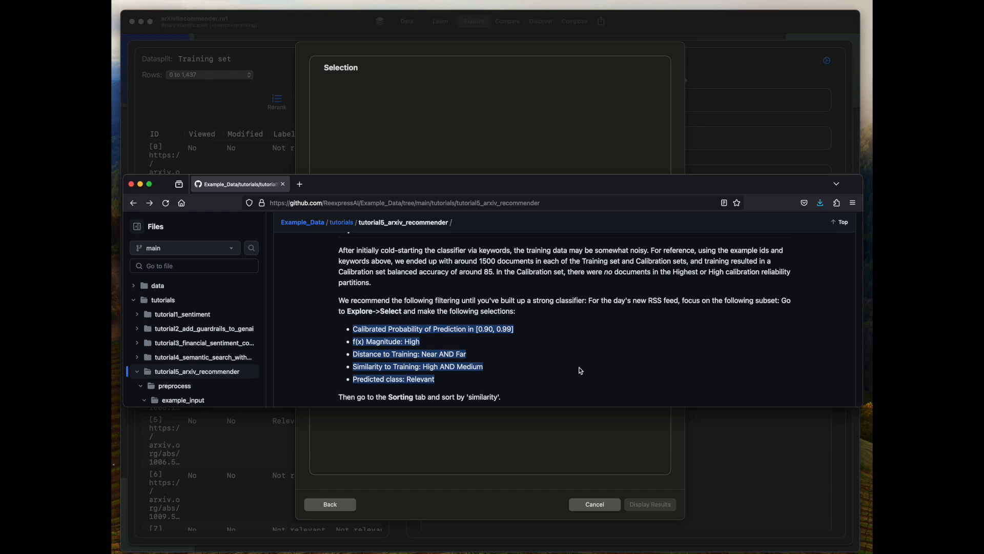
drag(412, 184, 872, 118)
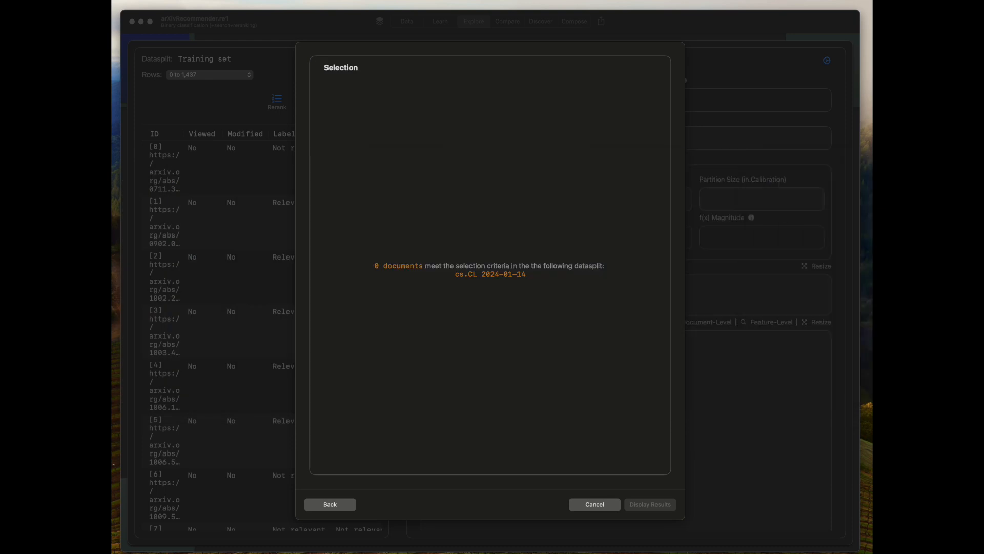
click(292, 512)
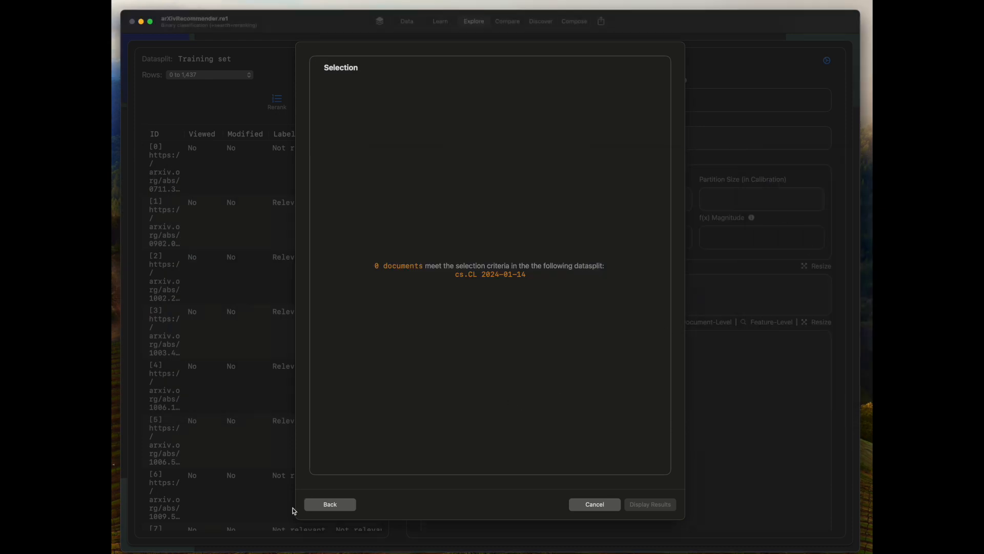
Go back to the selection criteria, reset them, choose cs.CL 2024-01-14 again and turn off showing all available partitions
click(348, 504)
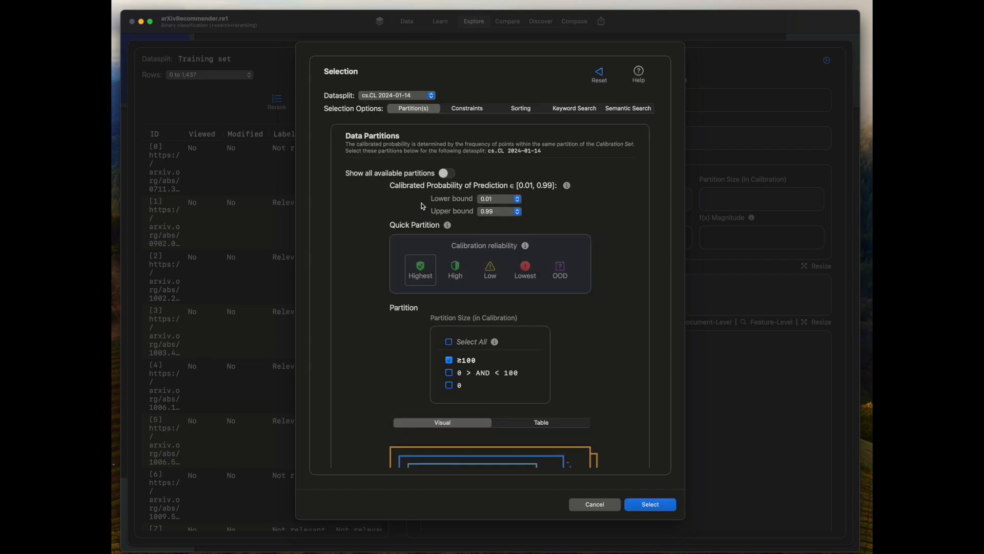
click(599, 78)
click(404, 96)
click(405, 135)
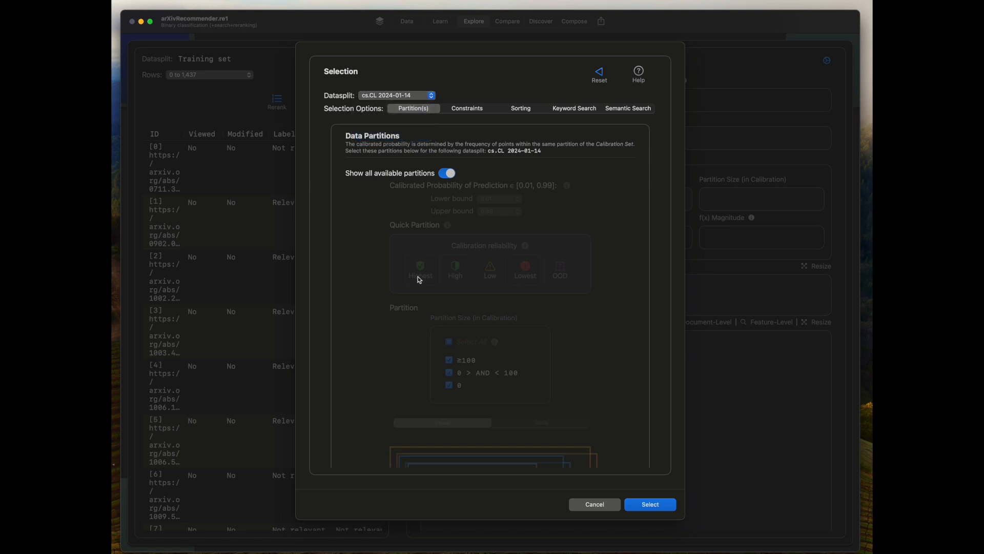
click(446, 173)
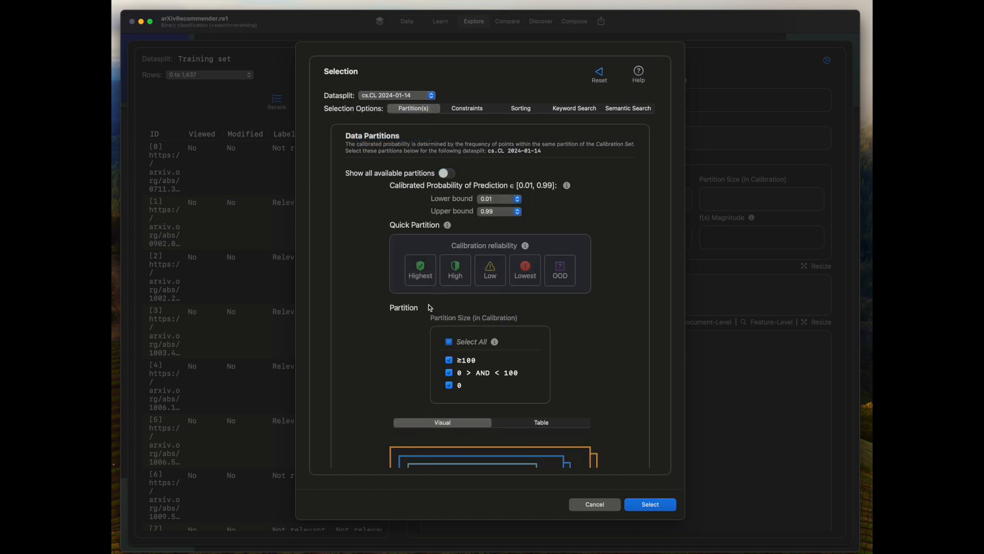
Limit the partitions to f(x) Magnitude HIGH (SINGLETON) and Distance to Training NEAR and FAR
scroll(429, 306, down, 3)
scroll(430, 306, down, 3)
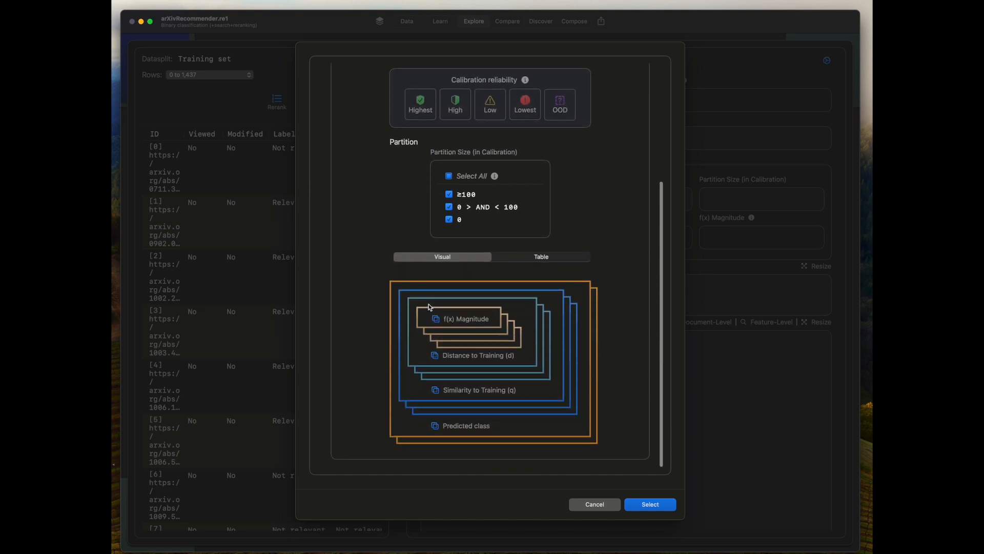
click(466, 321)
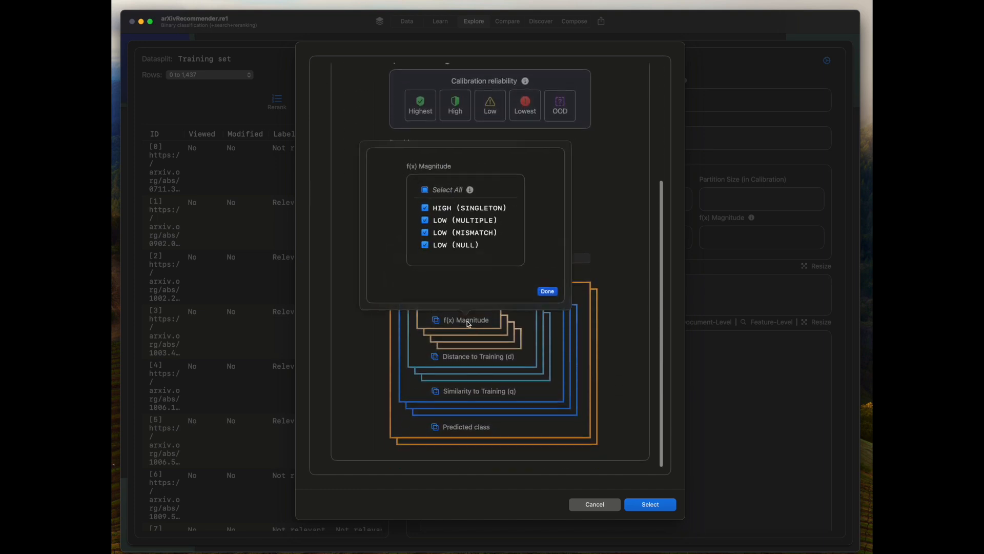
click(549, 290)
click(493, 362)
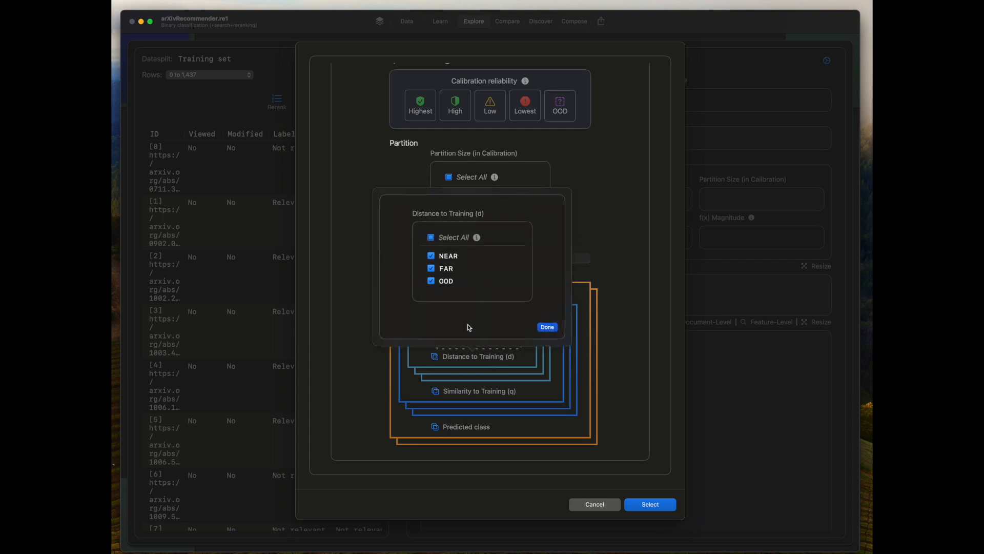
click(434, 281)
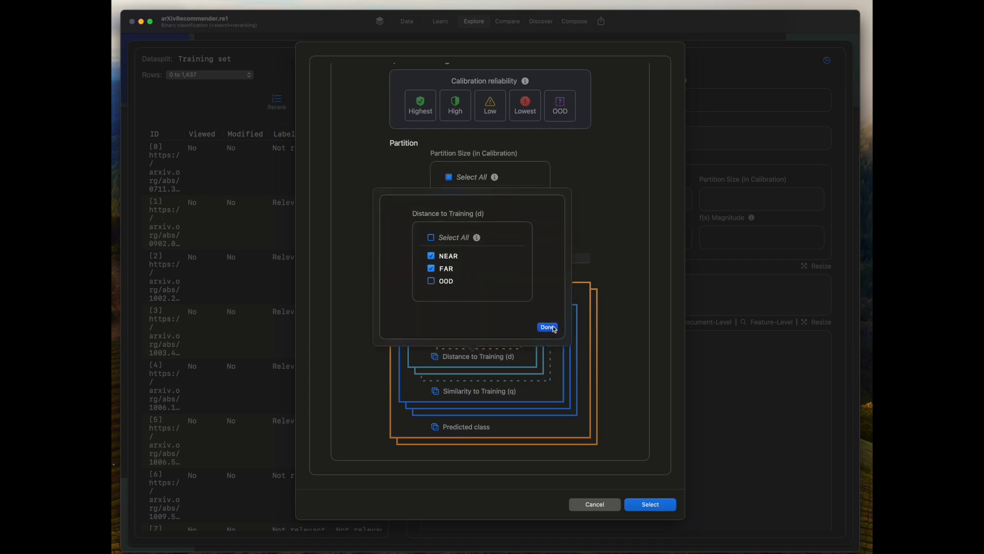
click(547, 327)
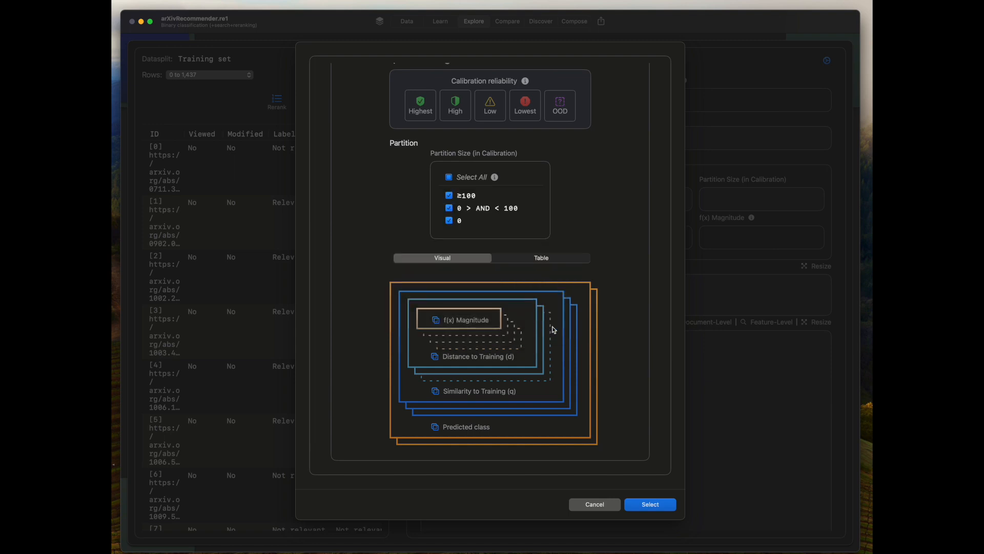
Exclude LOW from the Similarity to Training filter, keeping HIGH and MEDIUM
click(486, 390)
click(440, 316)
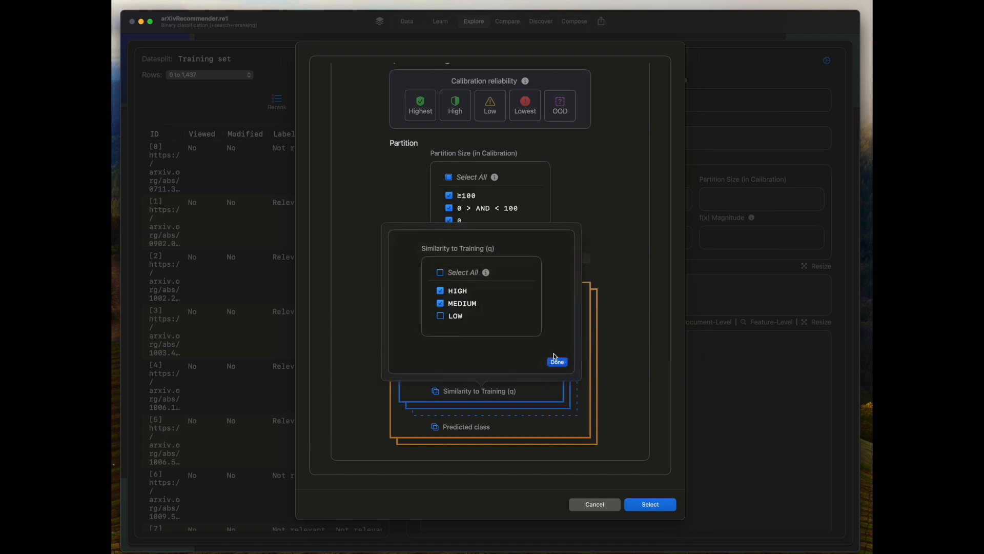
click(557, 361)
Exclude Not relevant from the Predicted class filter, keeping only Relevant
click(475, 431)
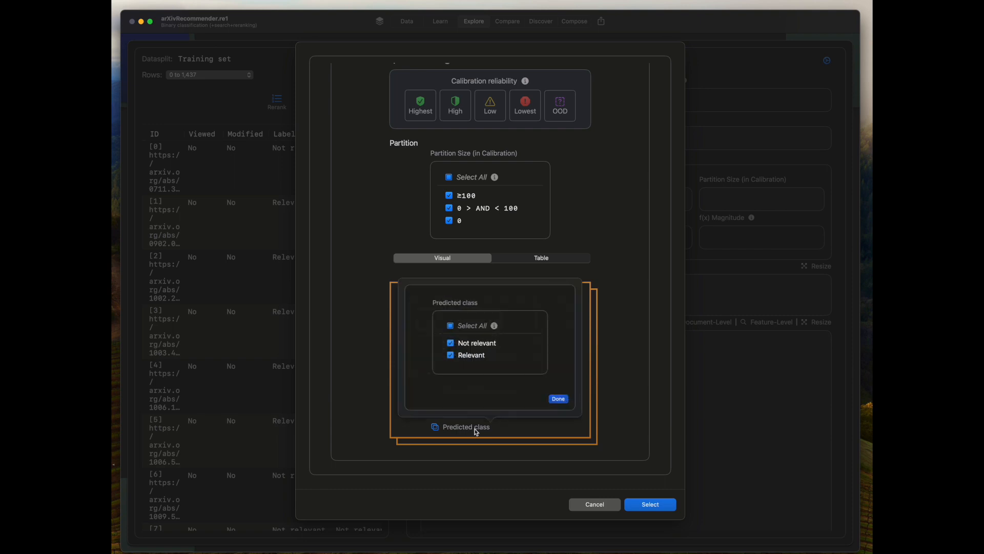
click(449, 352)
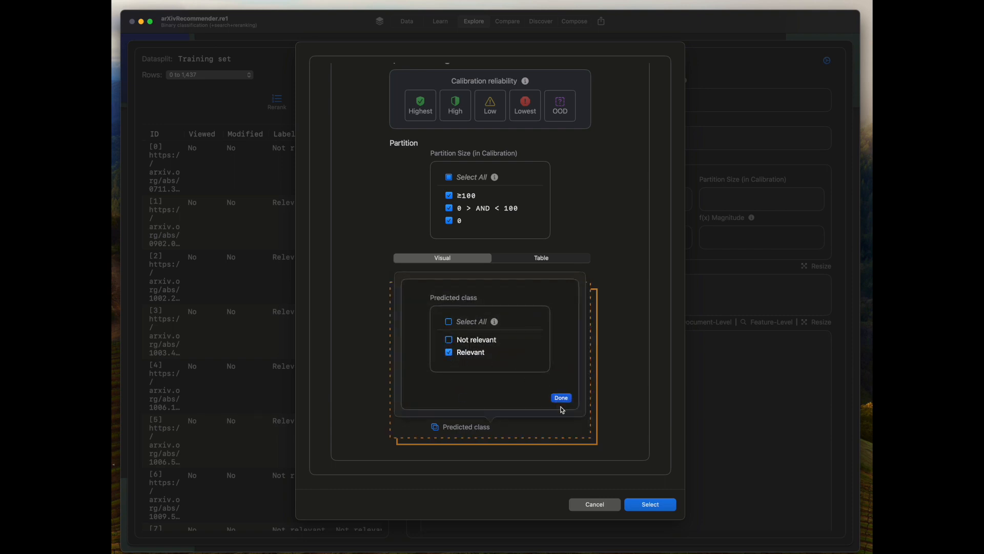
click(561, 399)
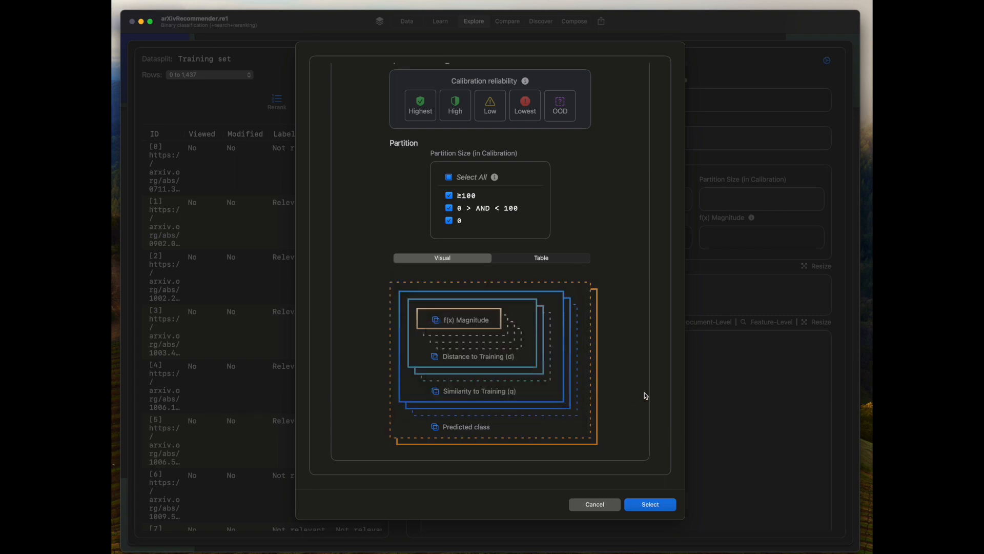
Set the lower bound of the Calibrated Probability of Prediction to 0.90
scroll(646, 396, up, 5)
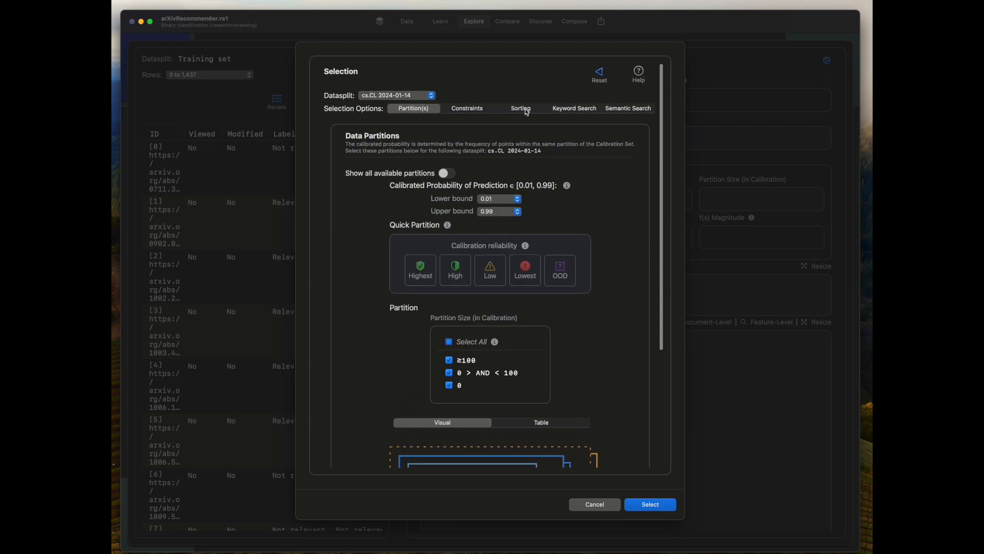
click(508, 200)
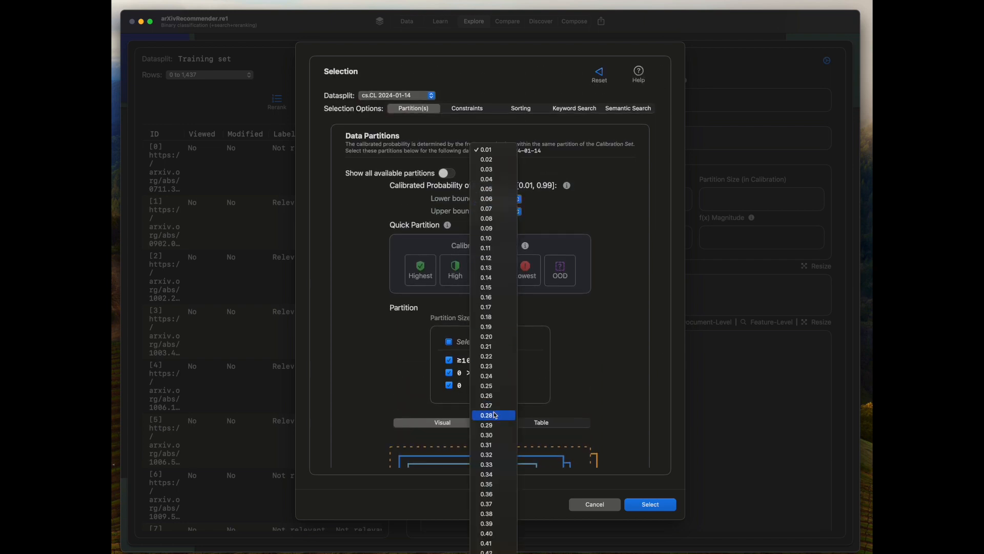
scroll(495, 415, down, 10)
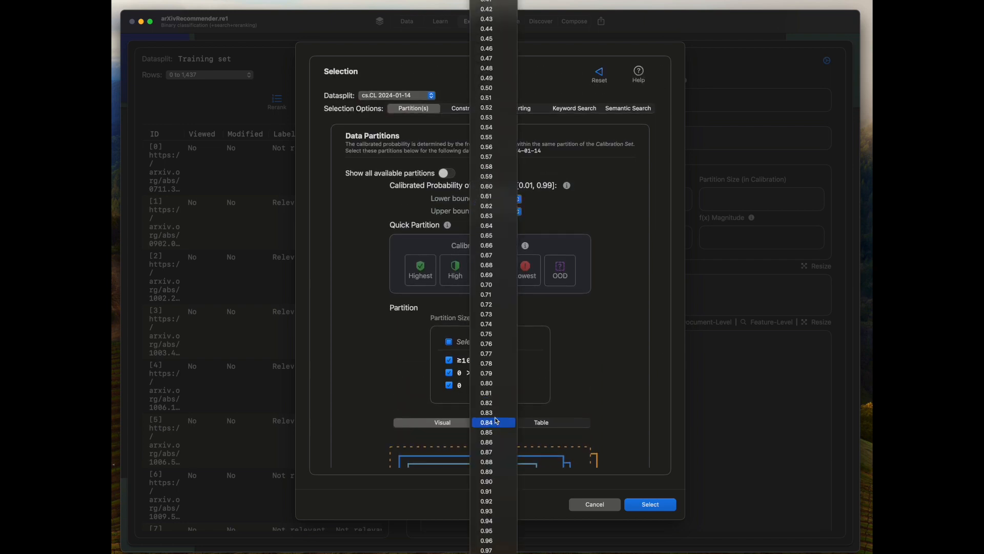
click(499, 482)
Sort the selection by similarity in descending order instead of id, and display the matching cs.CL 2024-01-14 articles
click(524, 105)
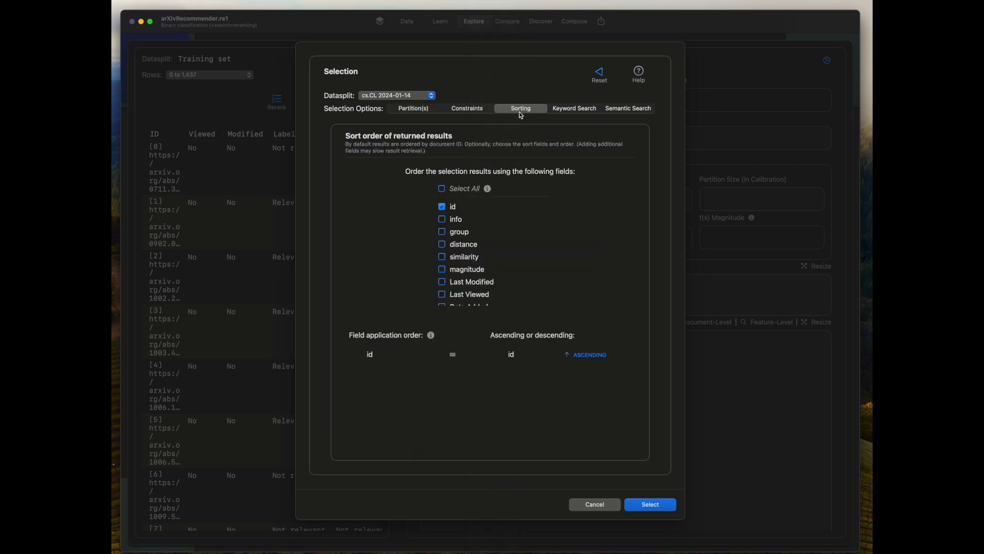
scroll(451, 254, down, 1)
click(442, 253)
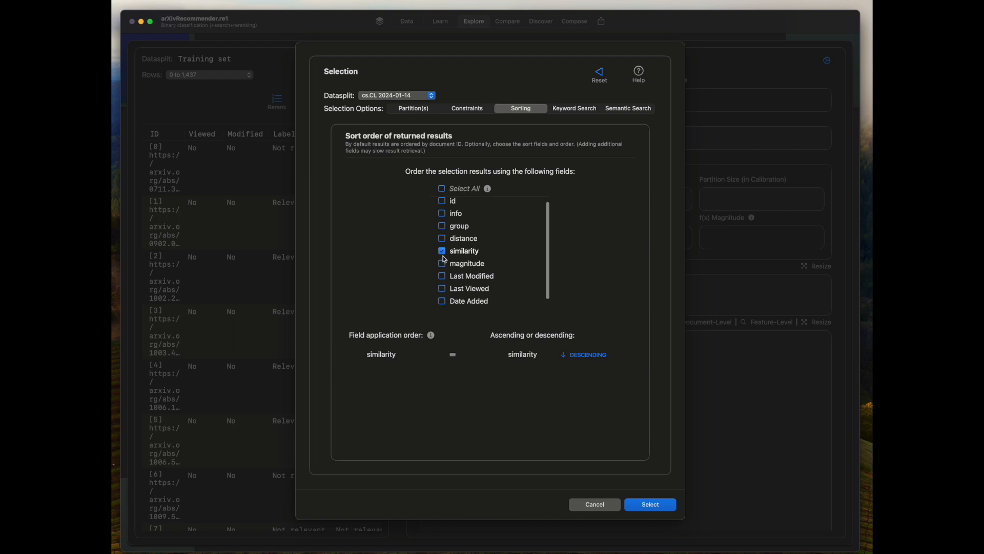
click(637, 505)
click(638, 505)
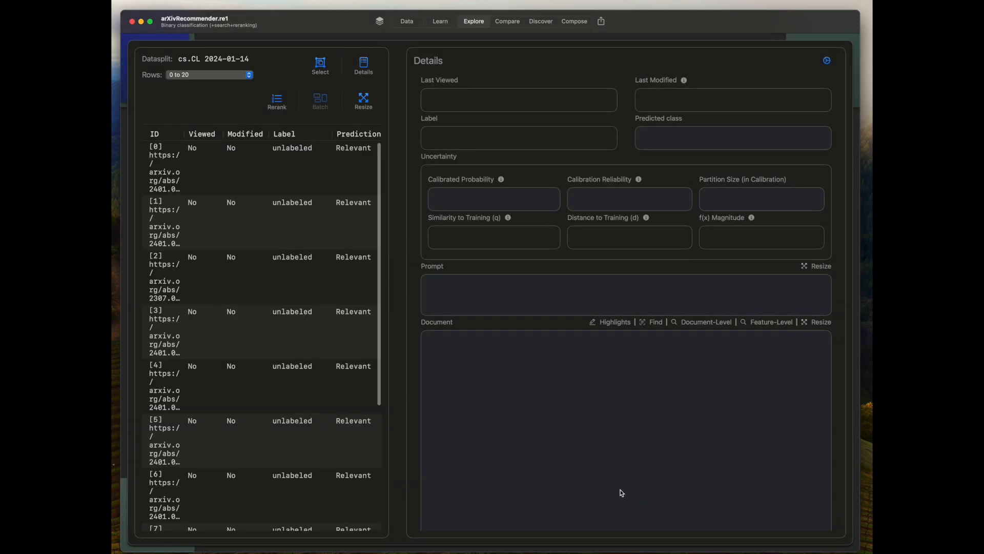
Read the abstract of the first filtered article and match it at document level against the Training set
click(347, 179)
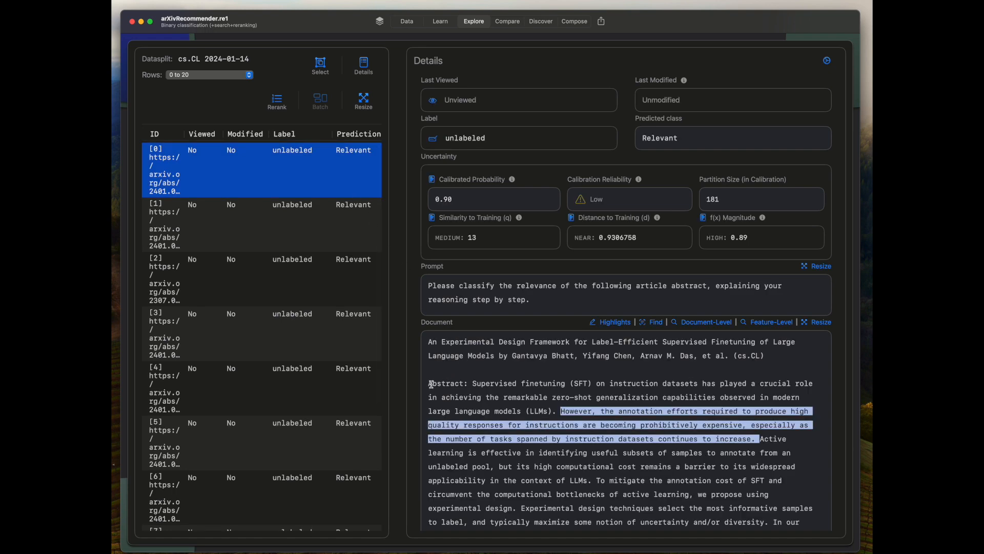
scroll(432, 384, down, 2)
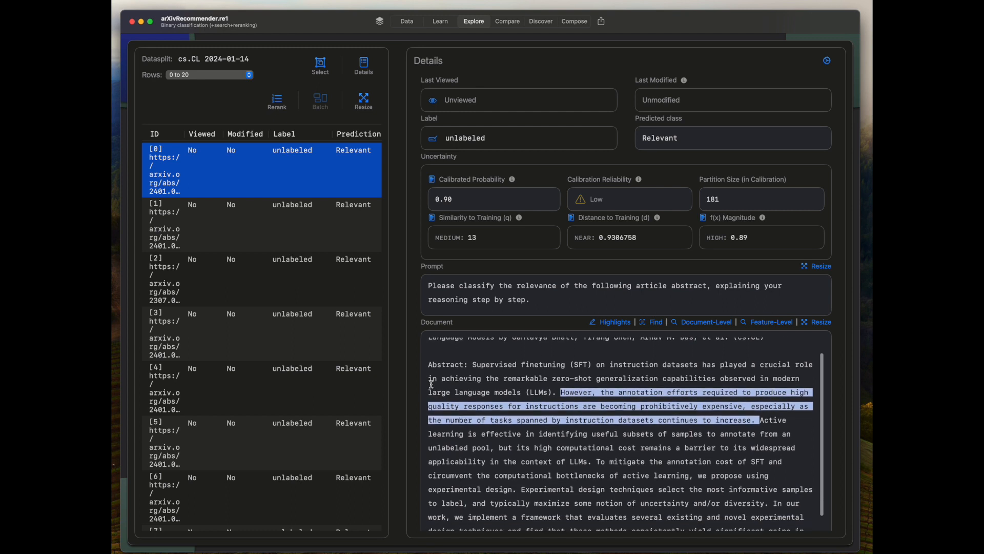
scroll(432, 384, down, 4)
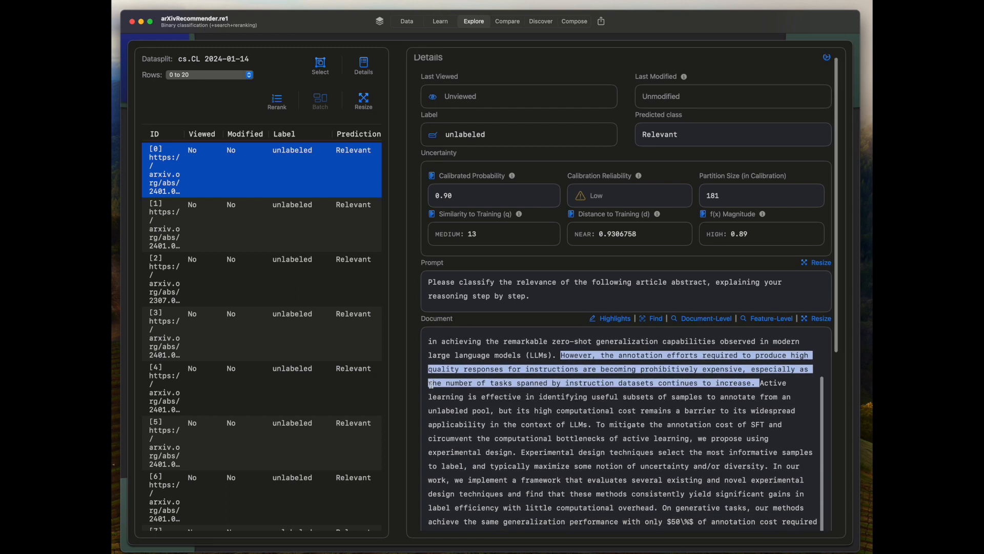
click(710, 319)
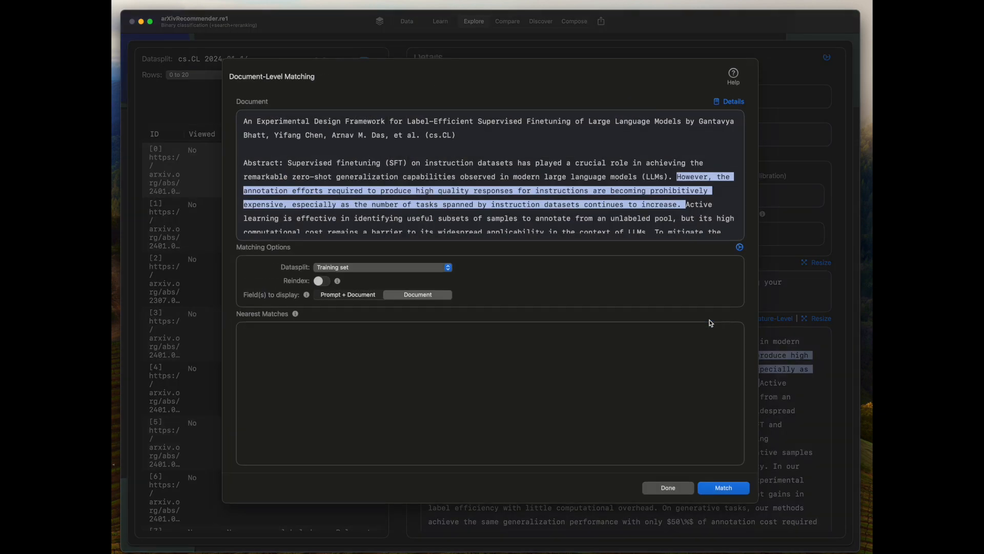
click(719, 490)
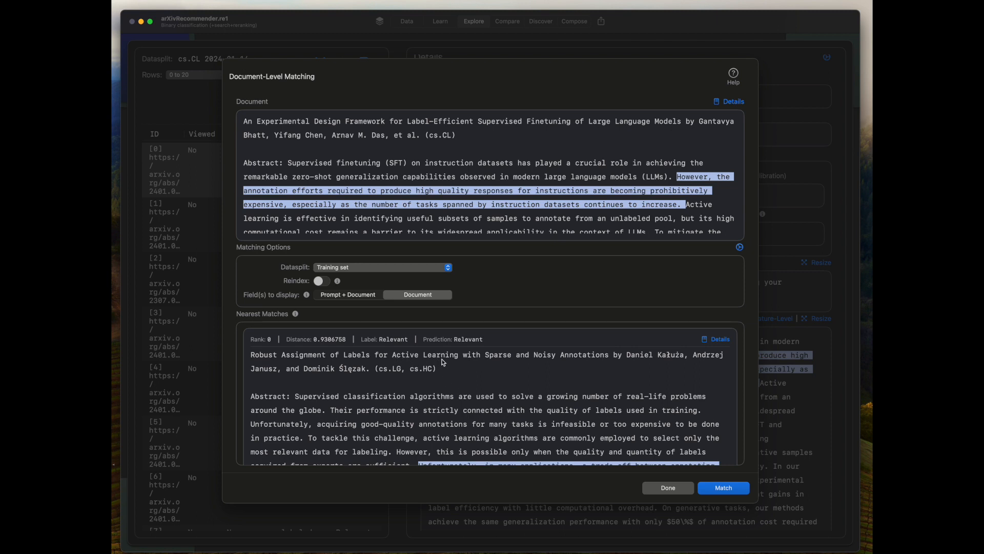
click(658, 491)
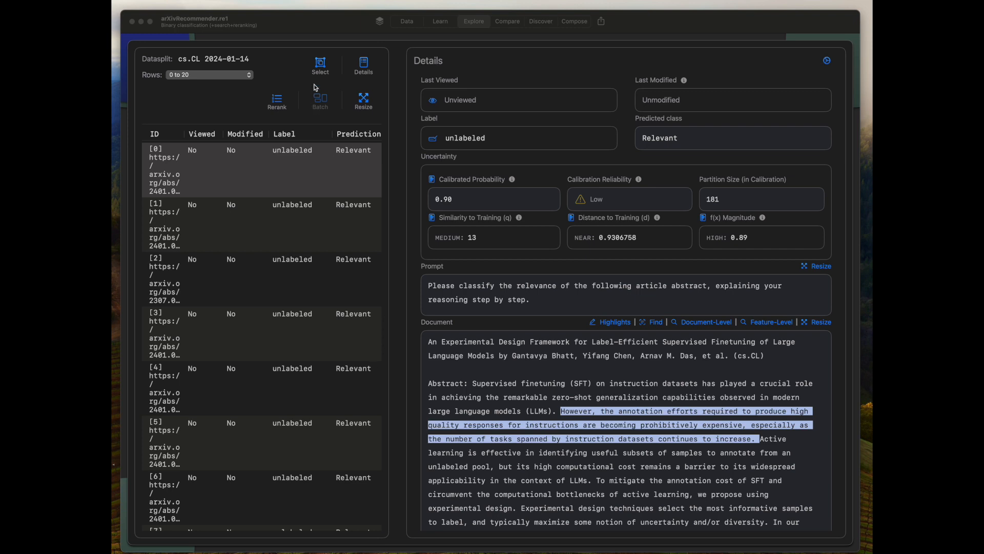
Reset the selection criteria and choose the Calibration set as the datasplit for a semantic search
click(320, 64)
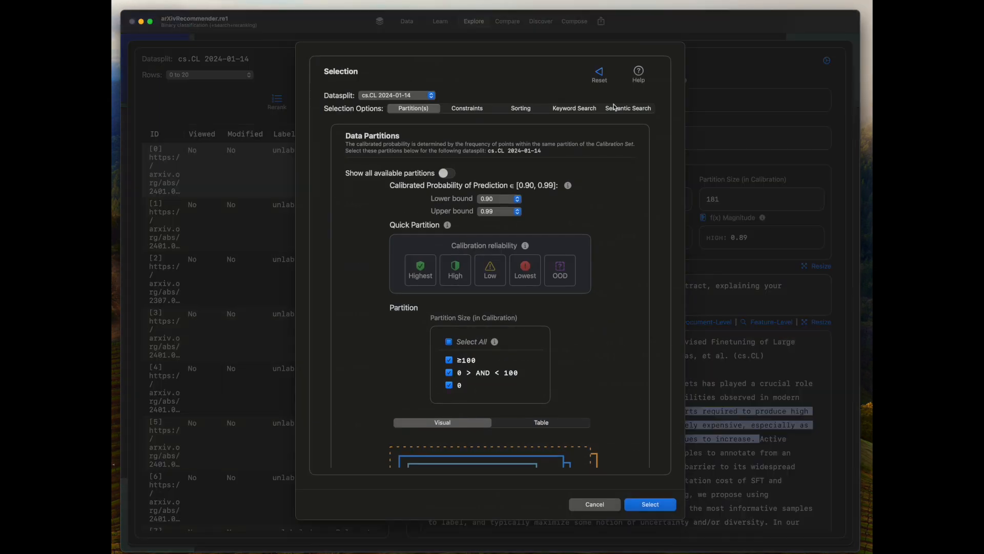
click(606, 77)
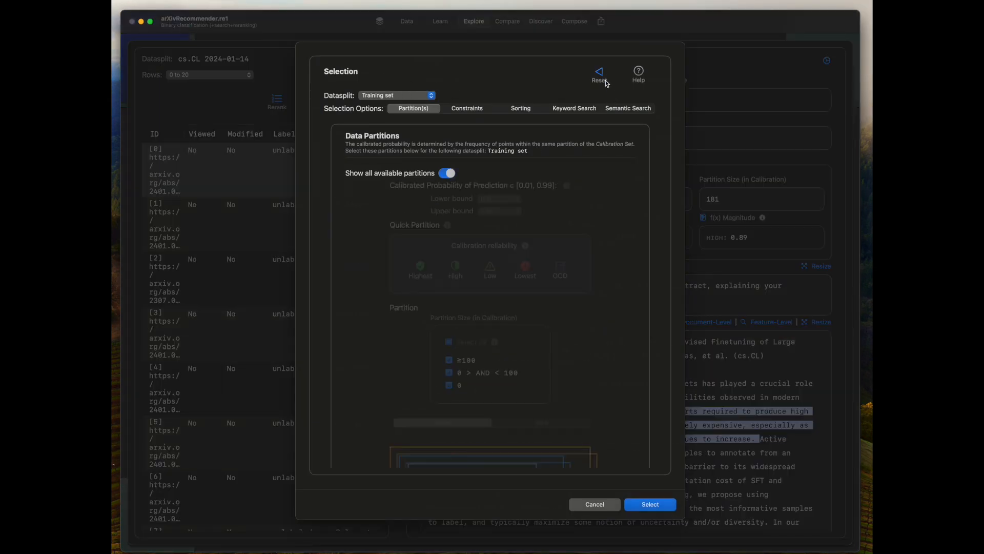
click(612, 110)
click(411, 96)
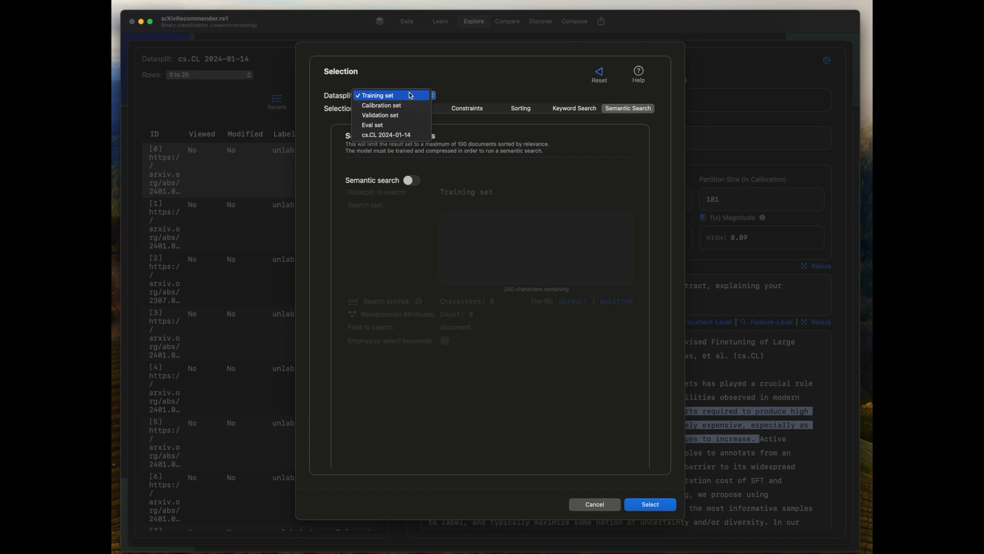
click(411, 105)
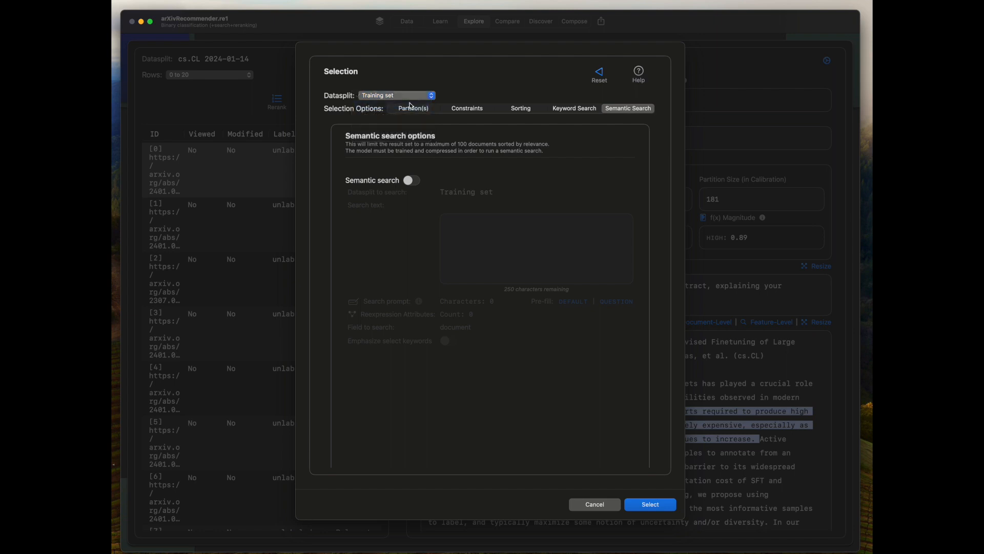
Turn on semantic search with the text "Active learning for efficient model training" and the default search prompt
click(412, 181)
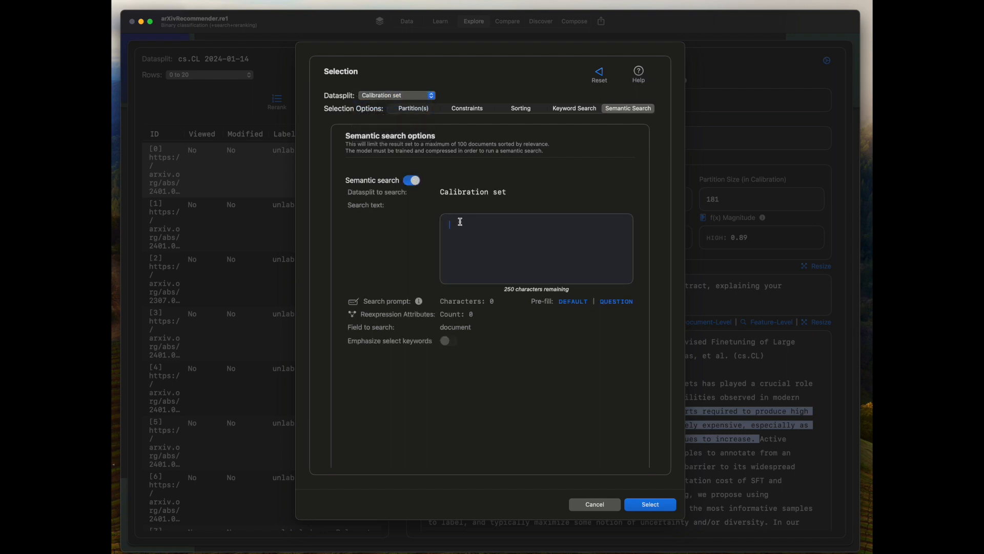
text(Active learning for efficient model training)
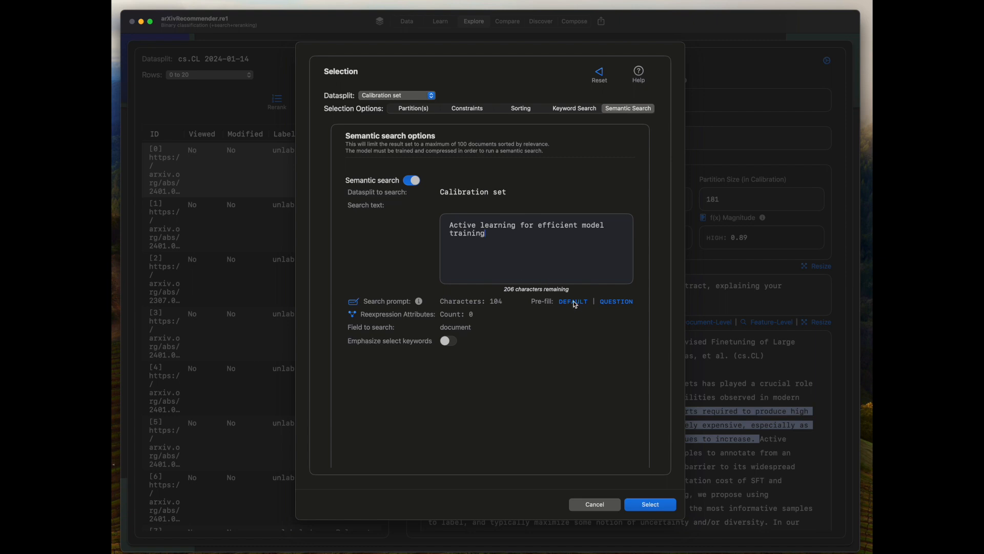
click(378, 302)
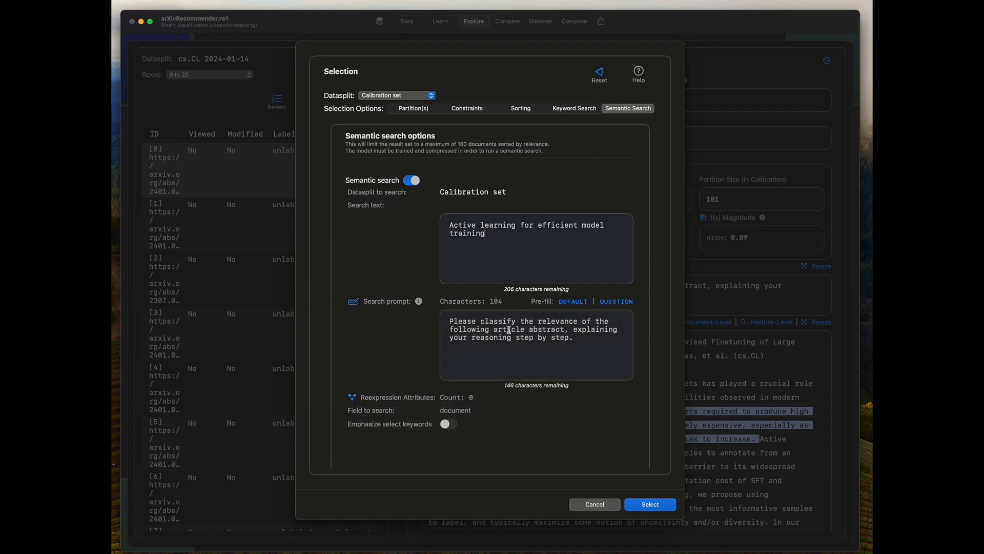
Emphasize the keywords Active, learning, efficient and training in the semantic search
click(449, 424)
scroll(492, 429, down, 3)
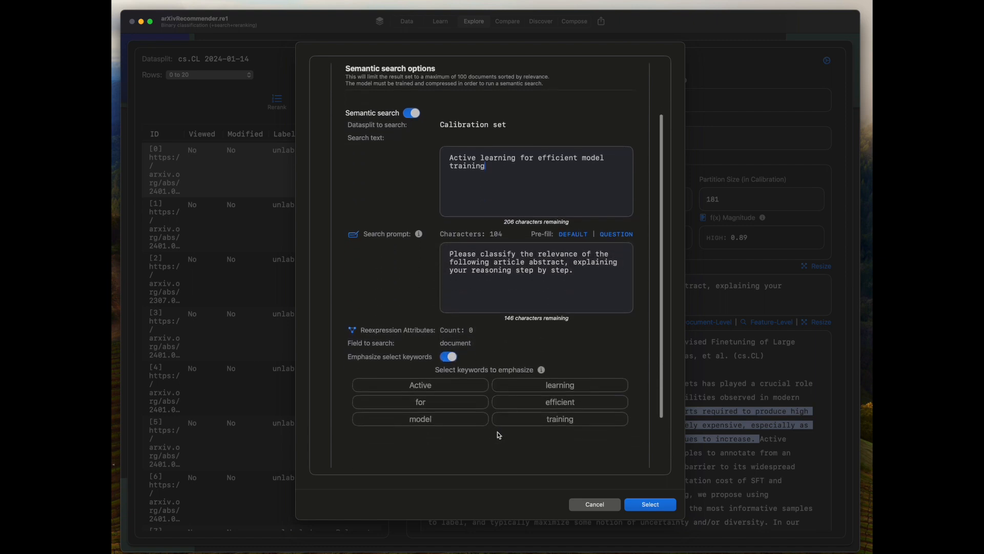
click(454, 388)
click(528, 382)
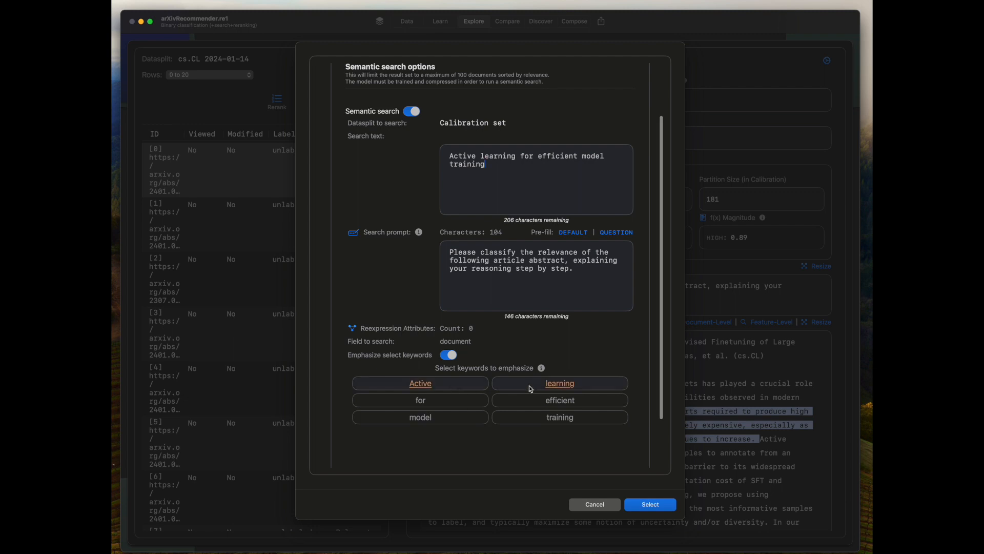
click(536, 404)
click(544, 416)
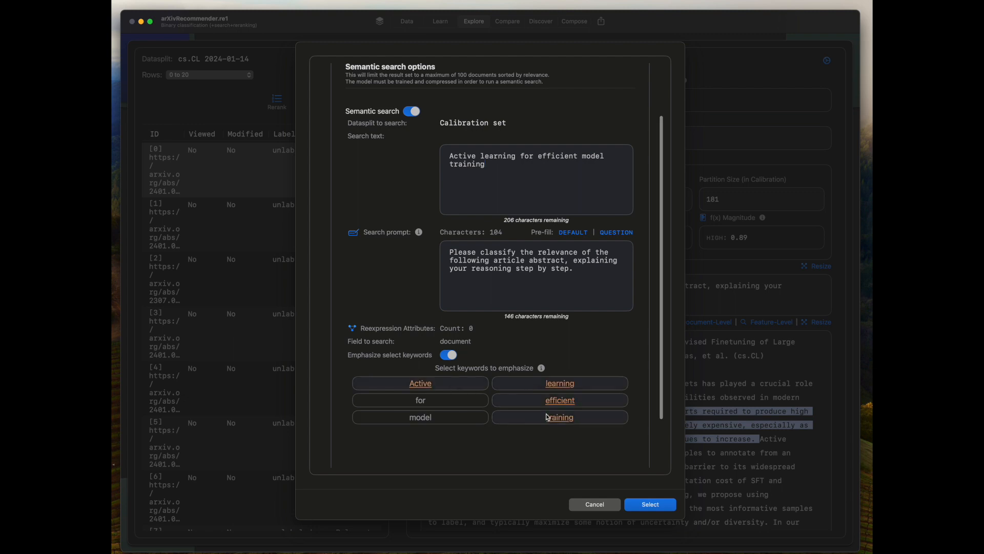
Run the semantic search, display its results, and view the details of the first two documents
click(668, 506)
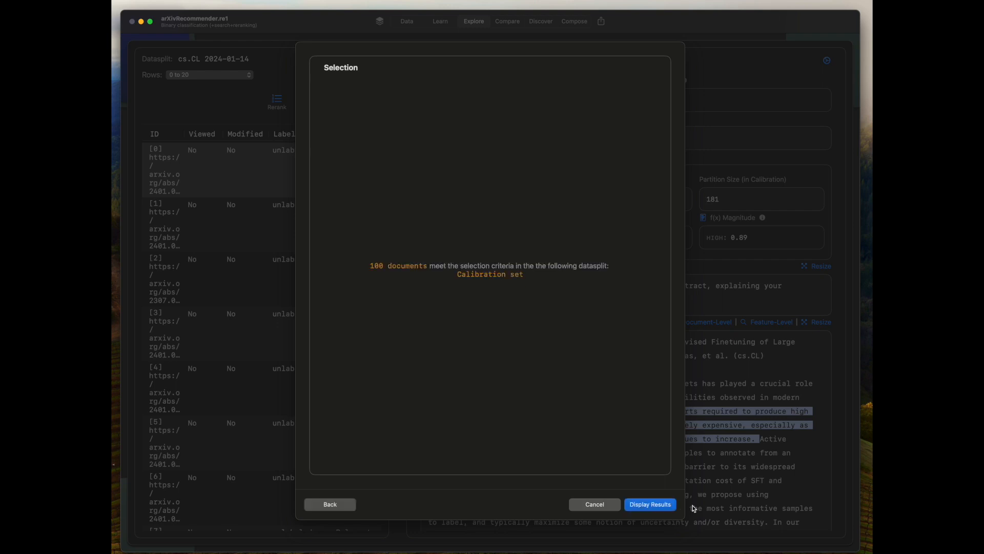
click(665, 504)
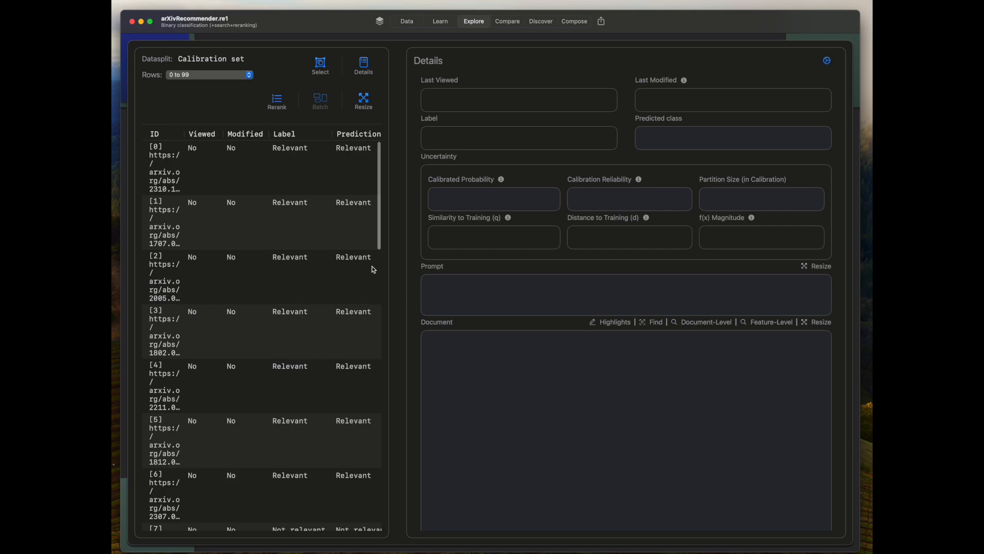
click(303, 174)
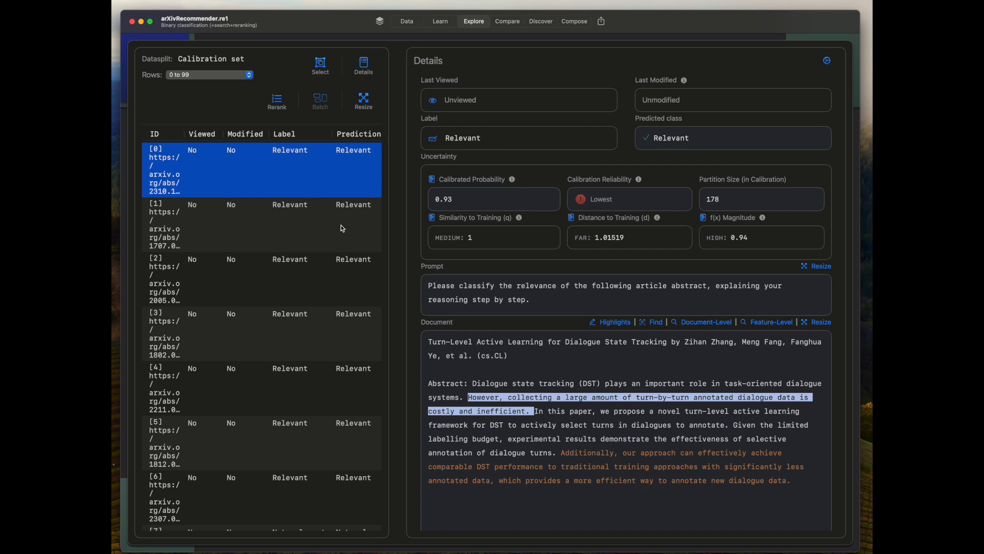
click(329, 219)
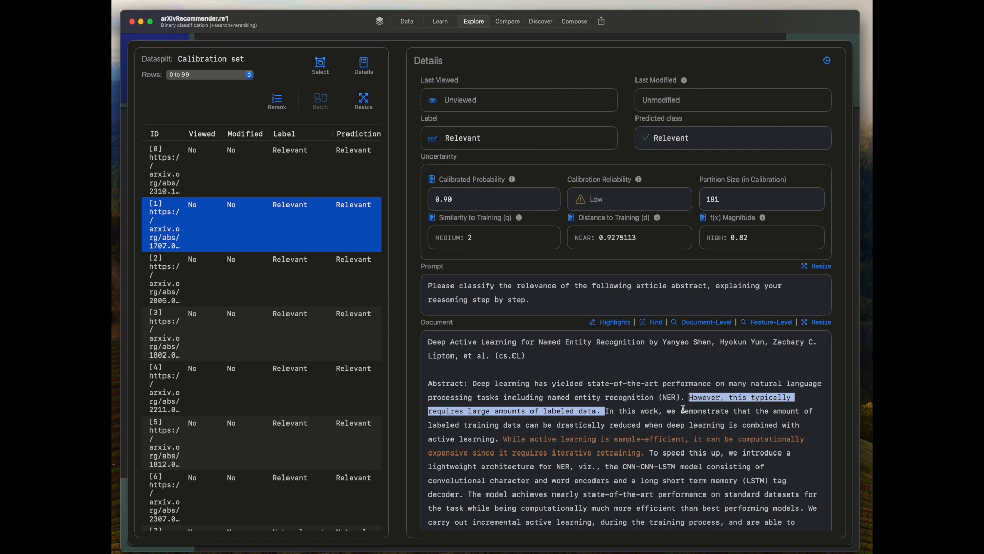
Move the application window away from the screen edge to make room for the complete display options
click(827, 60)
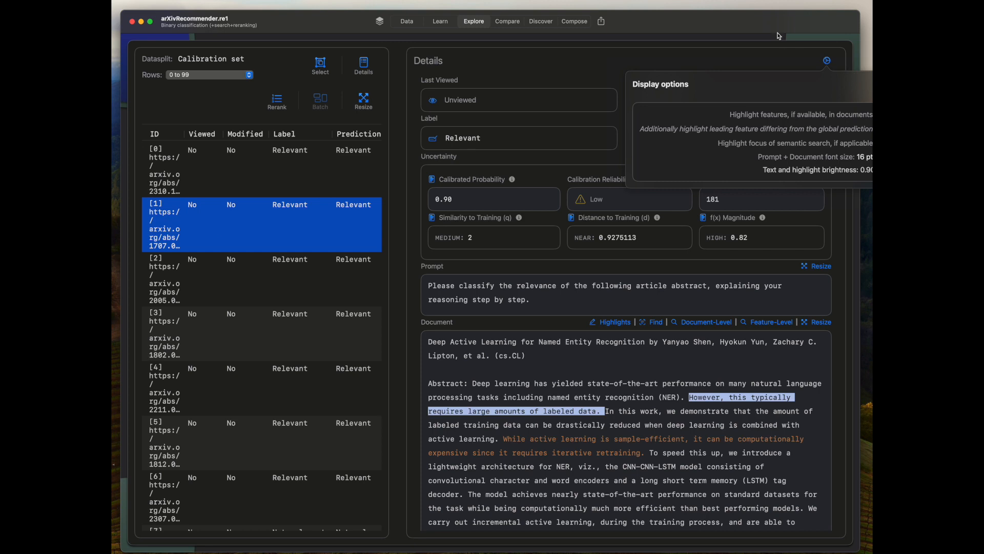
click(827, 61)
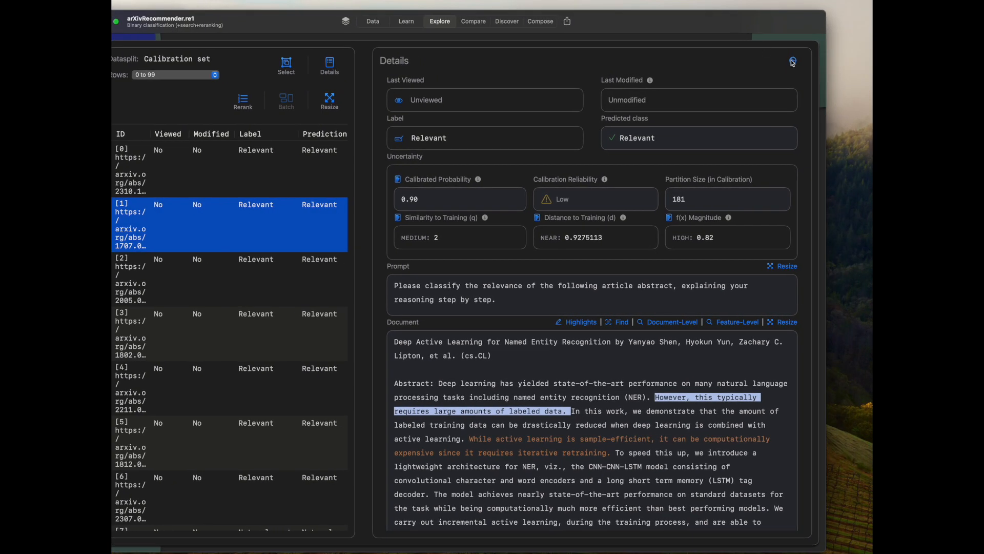
click(791, 61)
drag(729, 19, 601, 15)
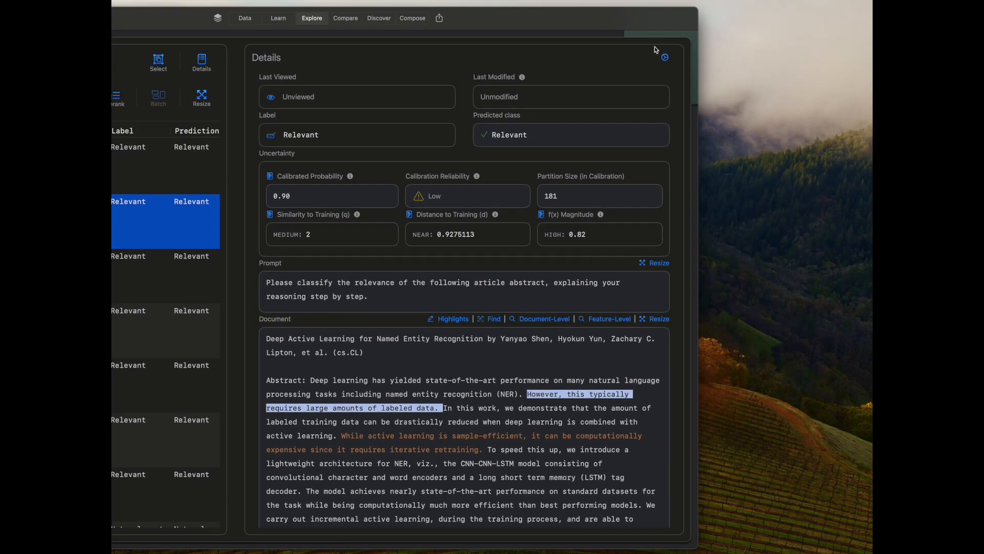
Turn off feature highlighting in documents, keep semantic search focus highlighting on, and set the prompt and document font size to 20 pt
click(665, 57)
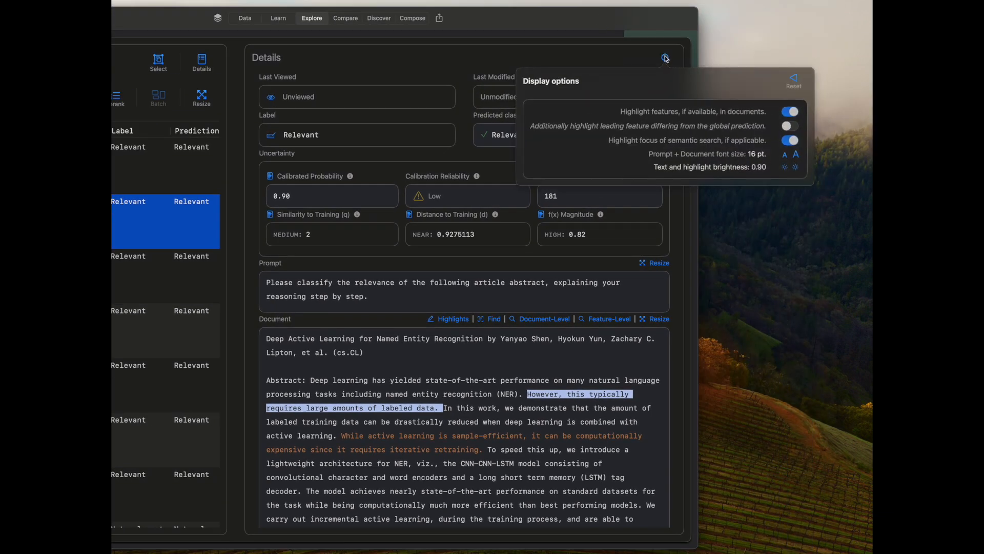
click(790, 111)
click(790, 140)
click(790, 140)
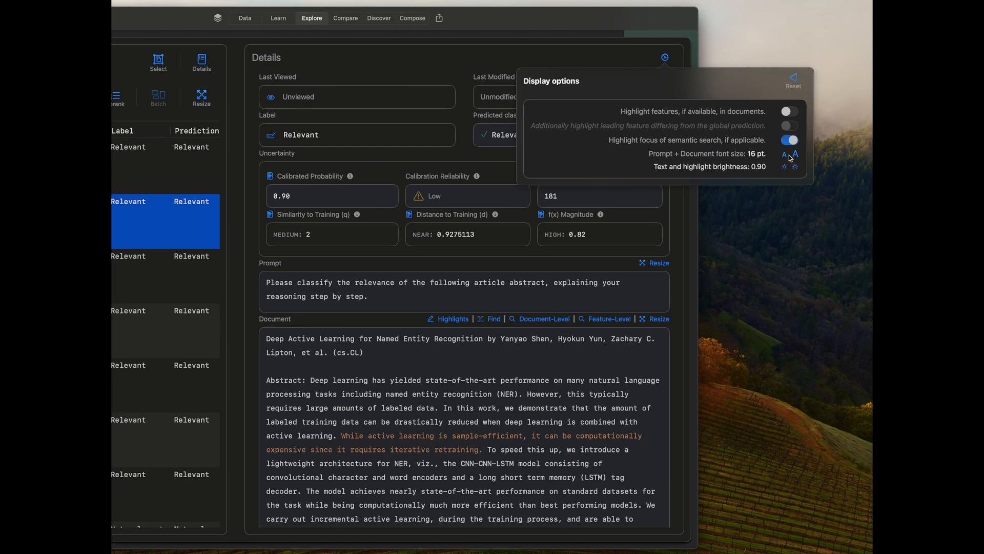
click(796, 156)
click(796, 156)
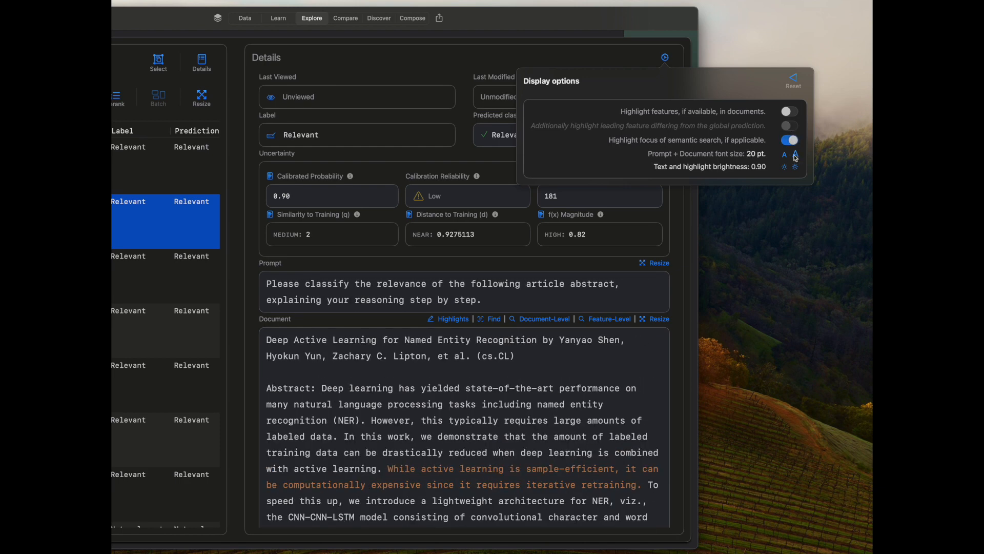
Set the prompt and document font size to 16 pt
click(785, 155)
click(785, 155)
click(785, 155)
click(785, 155)
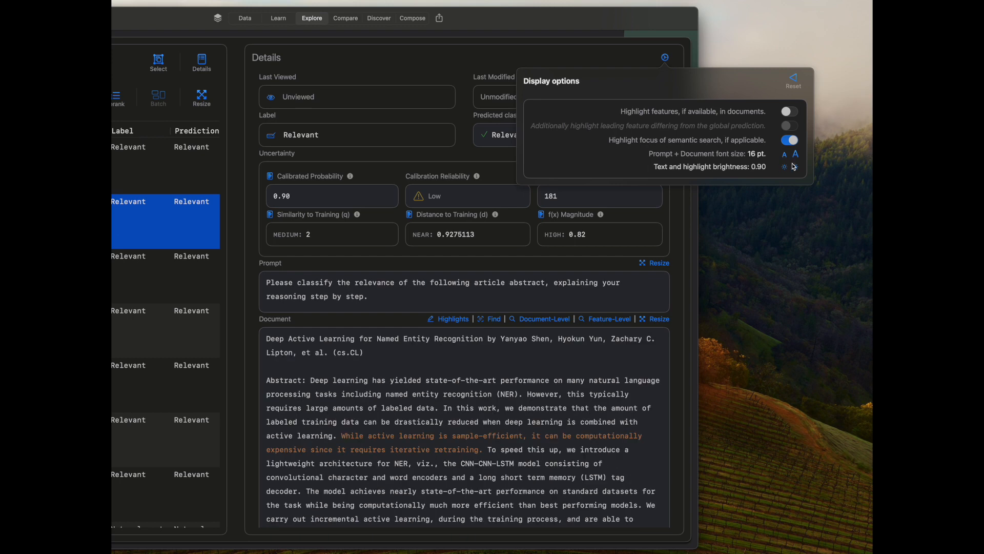
Raise the text and highlight brightness to 1.00, lower it to 0.75, and reset all display options to their defaults
click(796, 167)
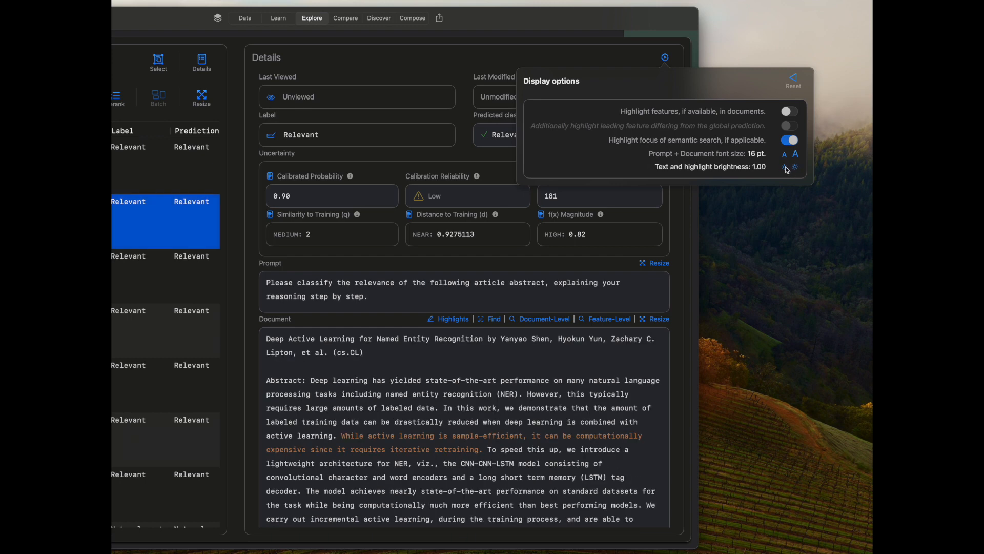
click(785, 167)
click(785, 167)
click(786, 167)
click(785, 168)
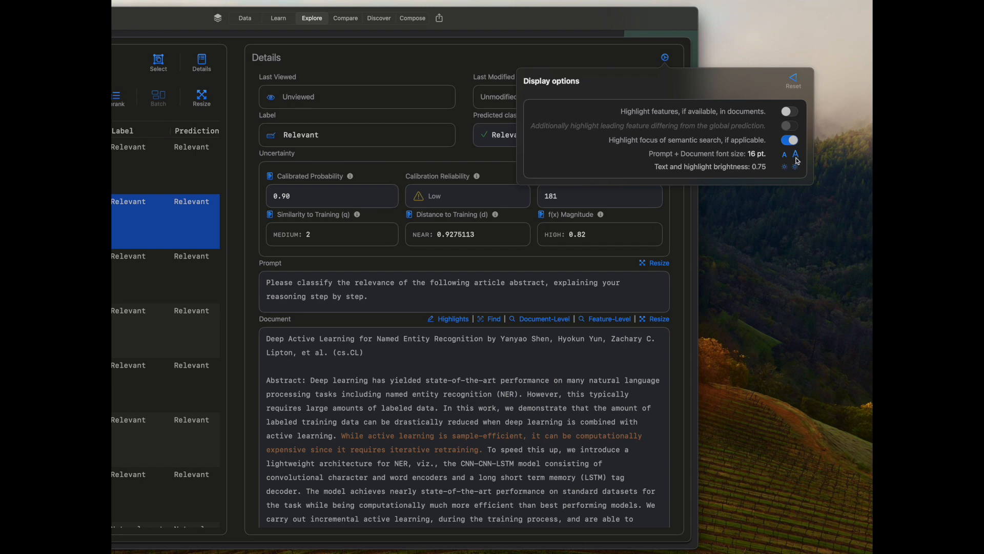
click(794, 79)
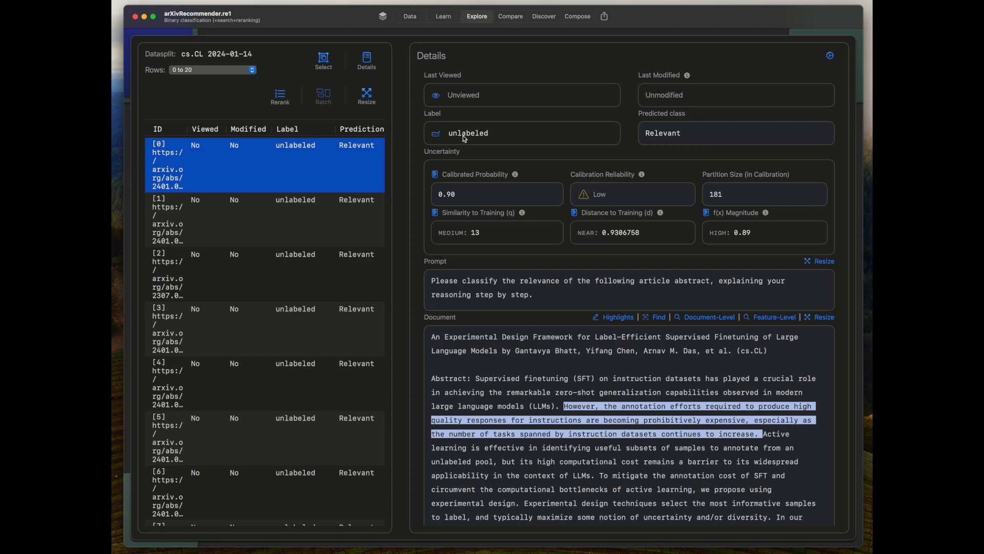
Change the label of the first cs.CL 2024-01-14 document from unlabeled to Relevant
click(463, 135)
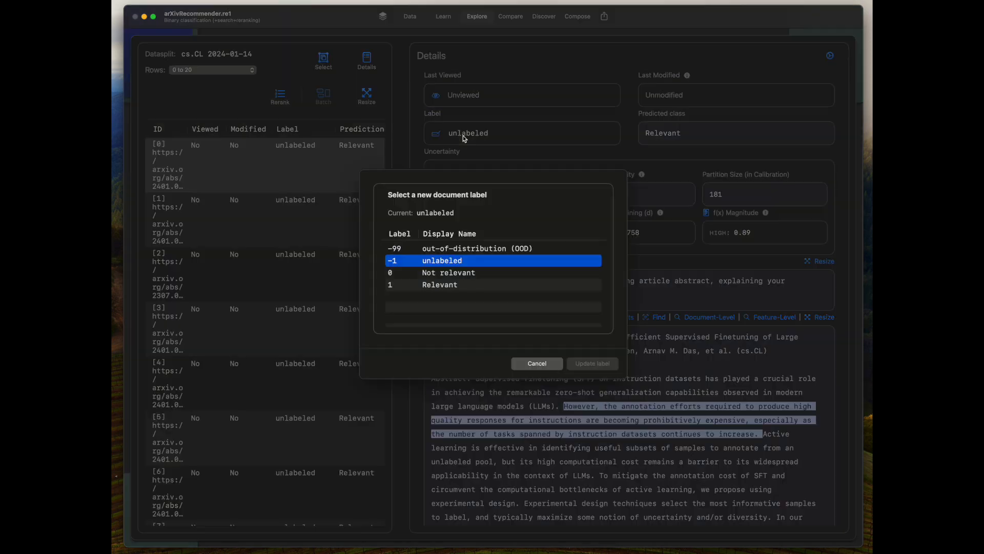
click(478, 286)
click(587, 365)
Transfer the newly labeled Relevant document to the Training set datasplit
scroll(449, 371, down, 5)
scroll(446, 390, down, 5)
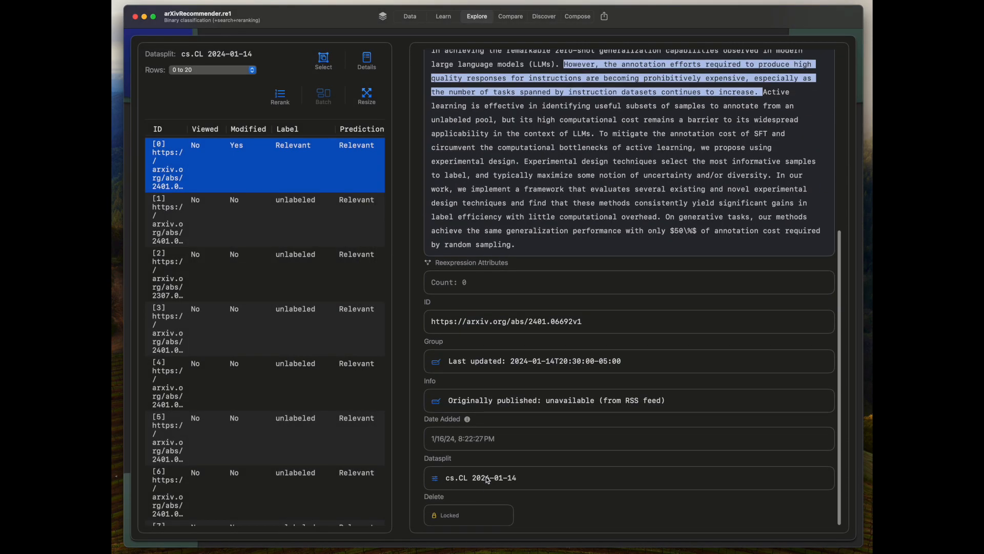
click(486, 475)
click(458, 281)
click(452, 239)
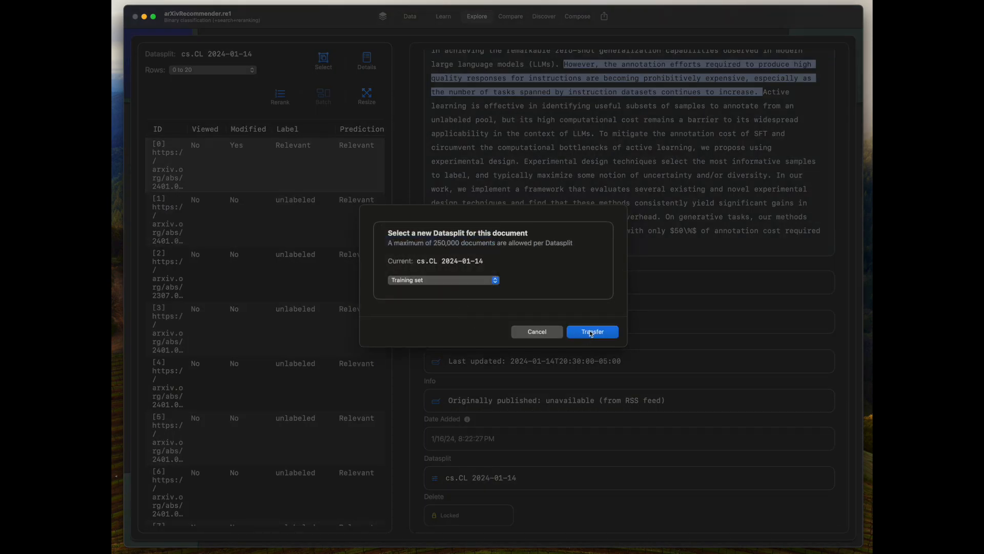
click(591, 331)
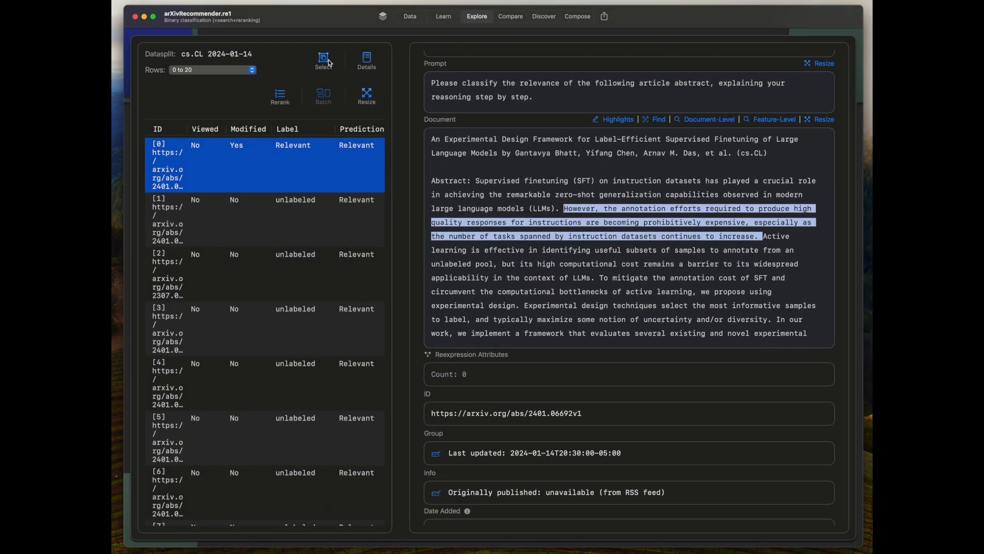
Restrict the cs.CL 2024-01-14 selection to documents with the predicted class Not relevant, retrieve them, and open the first one
click(324, 59)
scroll(636, 378, down, 5)
click(473, 424)
click(452, 336)
click(564, 393)
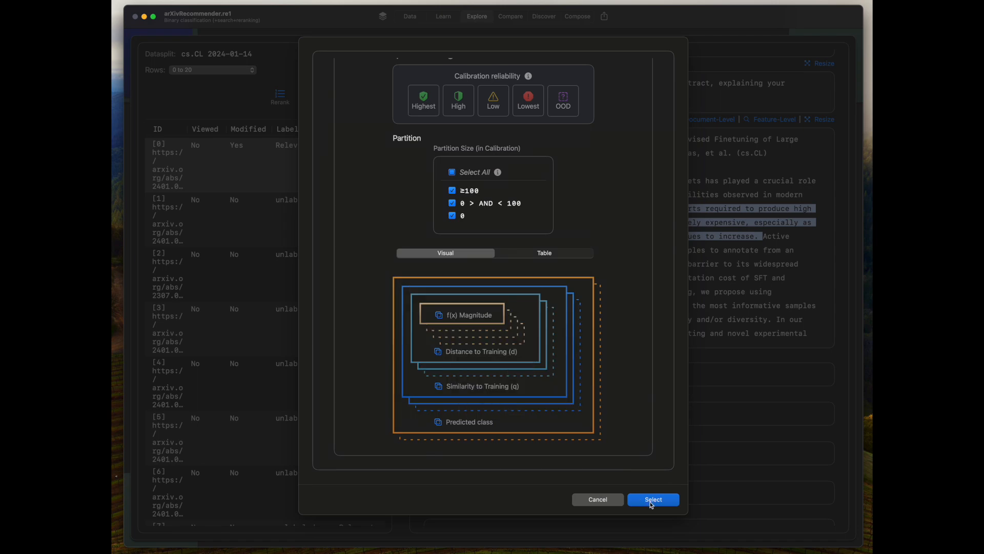
click(651, 500)
click(645, 497)
click(325, 161)
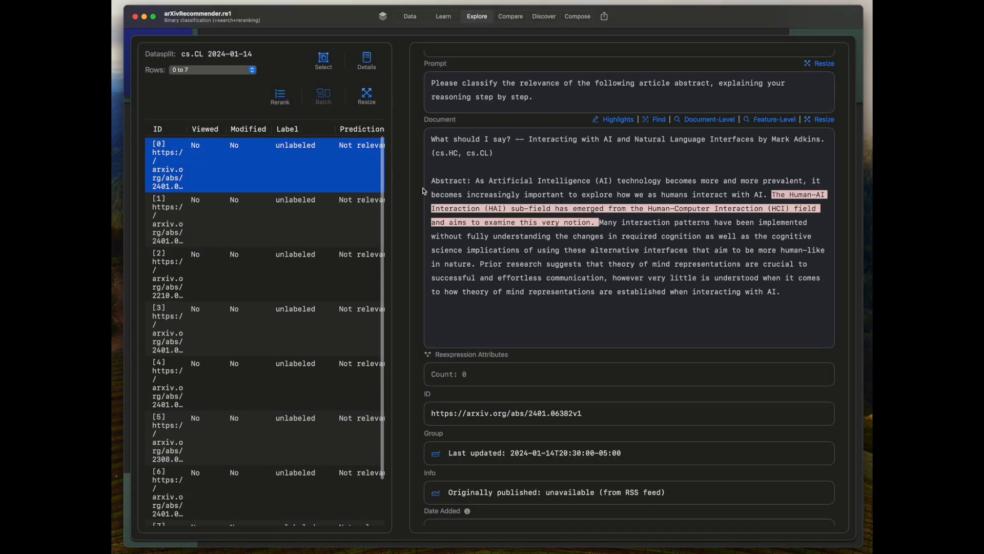
Change the label of the first retrieved document to Not relevant
scroll(425, 300, up, 4)
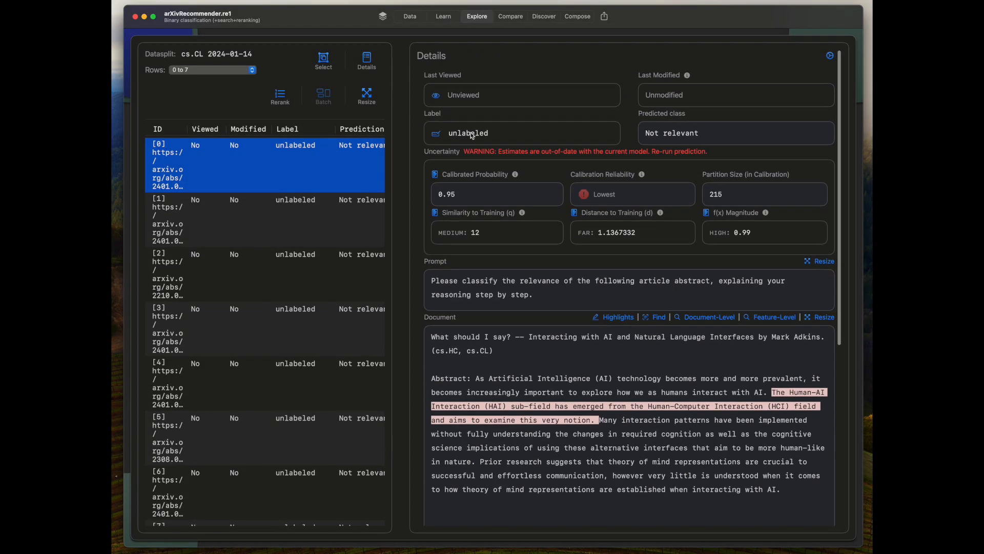
click(472, 135)
click(471, 277)
key(Return)
Transfer the document labeled Not relevant to the Calibration set datasplit
scroll(526, 373, down, 10)
click(487, 477)
click(465, 283)
click(465, 251)
click(595, 331)
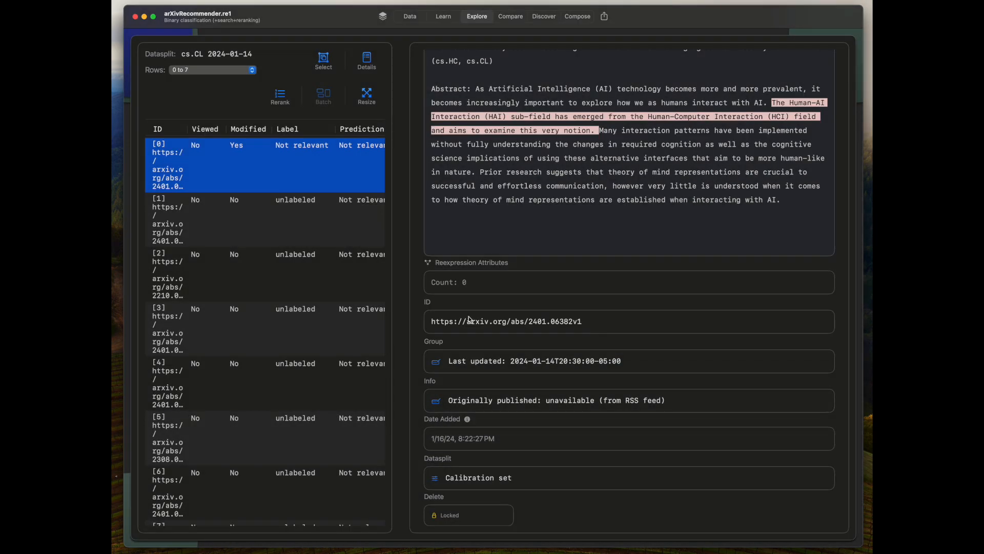
Reset the document selection options and choose Calibration set as the datasplit
scroll(418, 323, up, 10)
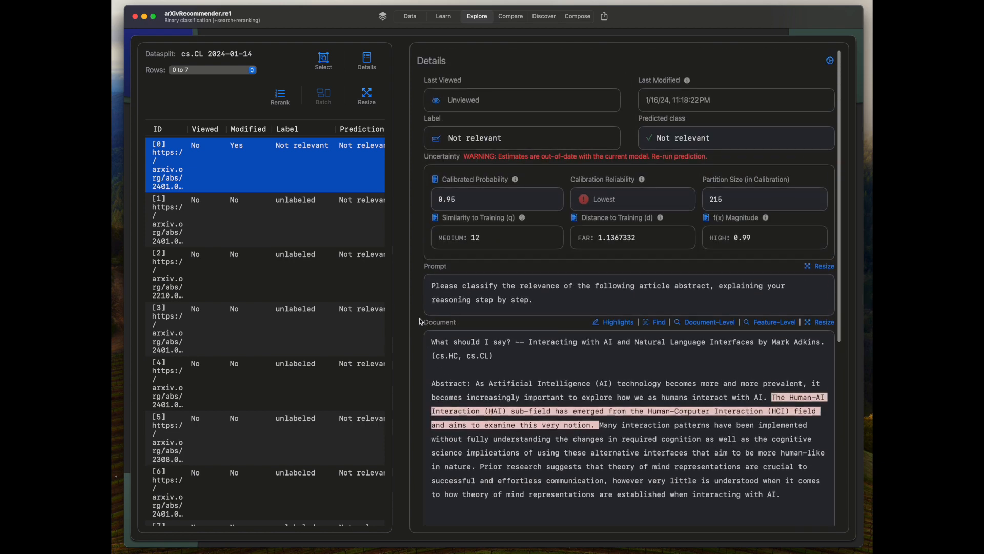
click(319, 60)
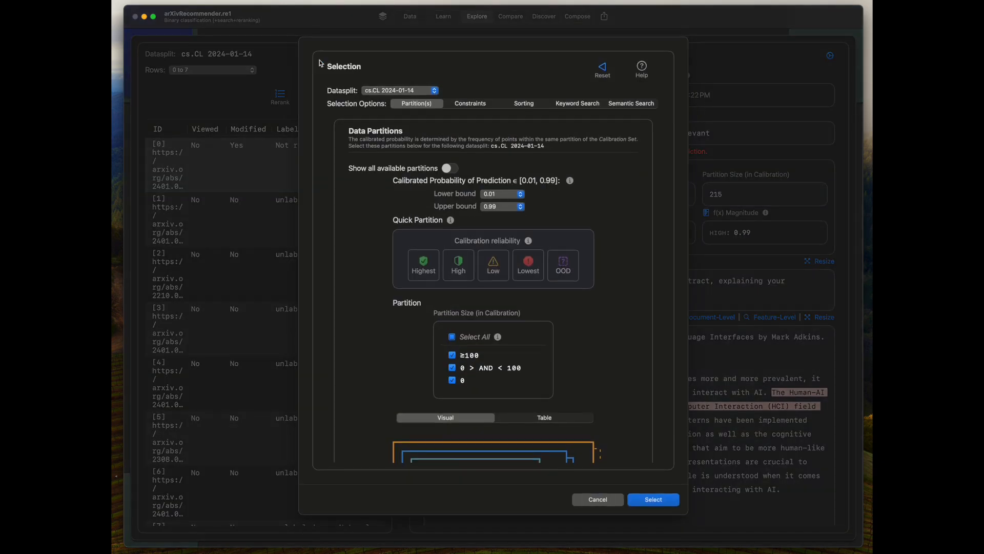
click(603, 68)
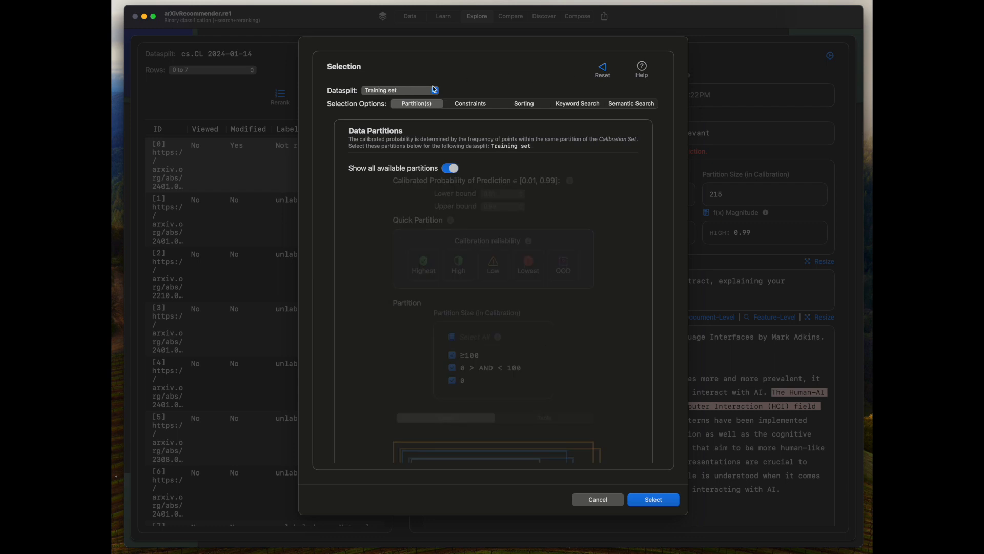
click(436, 87)
click(418, 97)
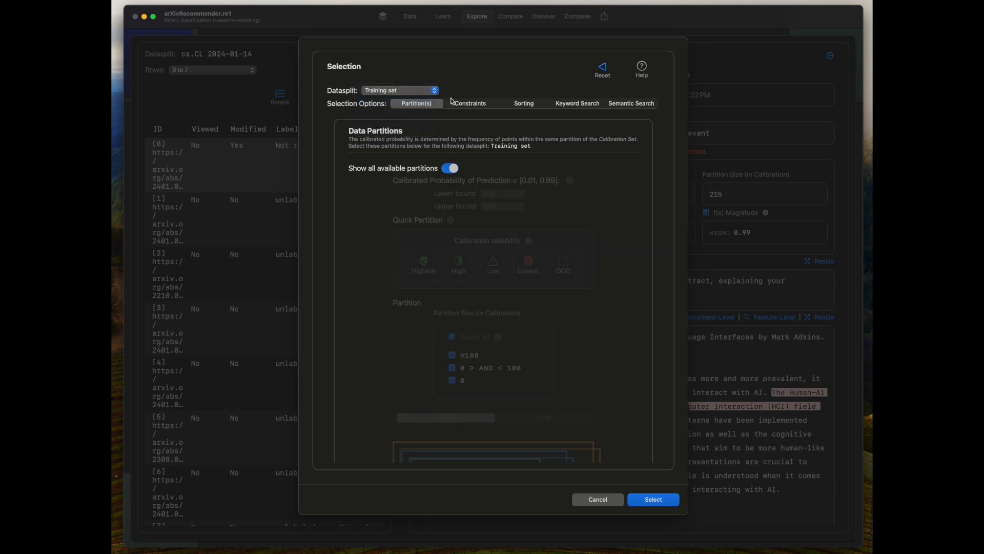
Constrain the Distance to Training to a highest allowed value of 0 and retrieve the matching documents
click(490, 105)
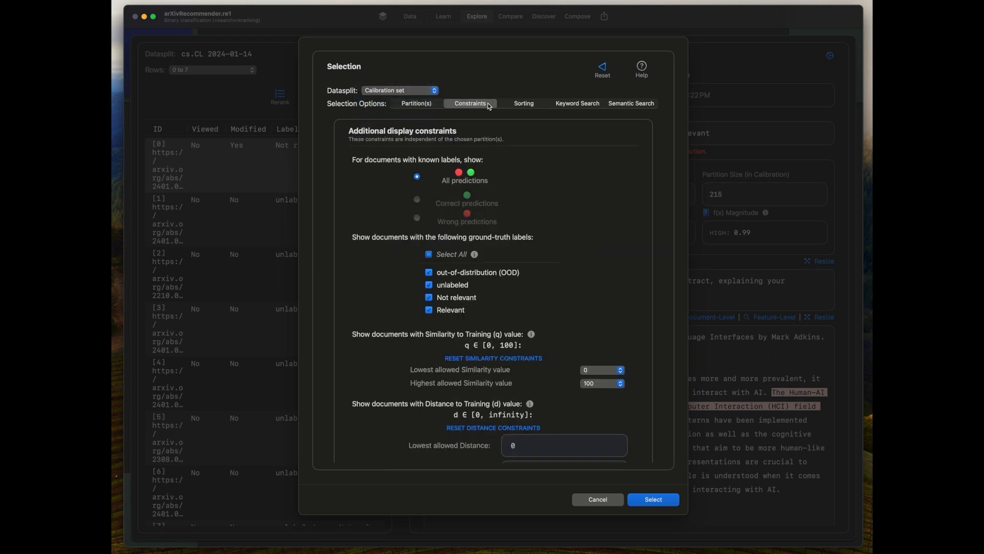
scroll(580, 309, down, 5)
double_click(539, 337)
text(0)
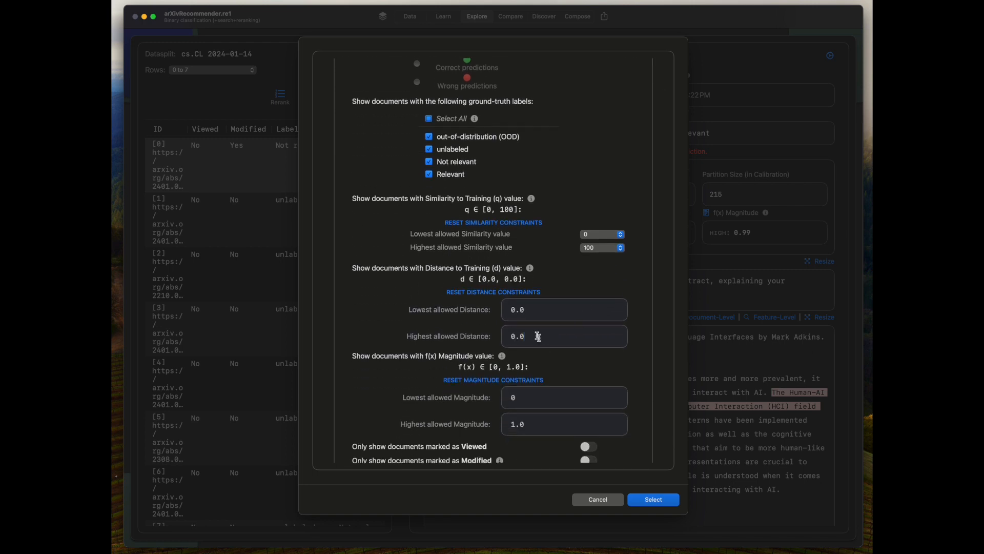
click(653, 500)
click(663, 500)
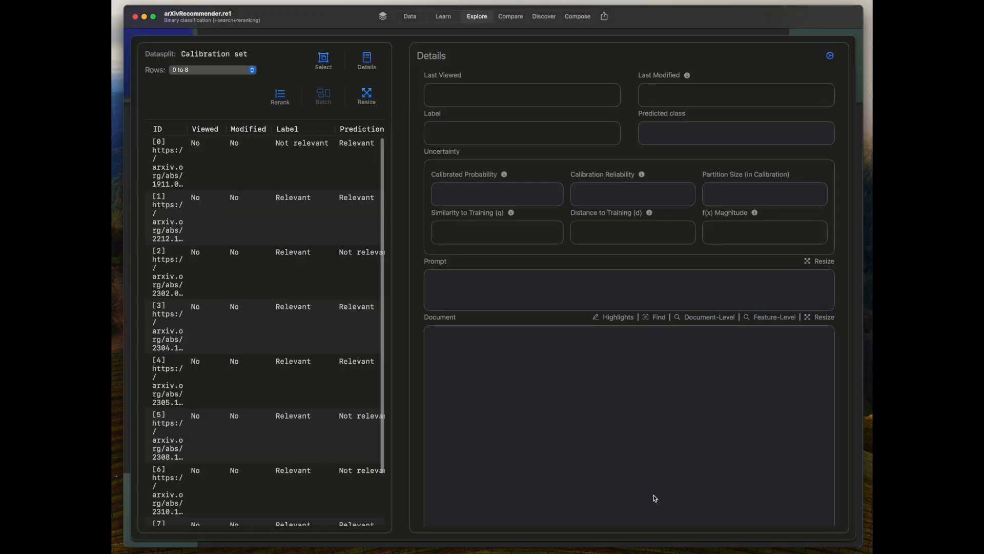
View the details of the first retrieved Calibration set document and select the last document in the table
click(348, 174)
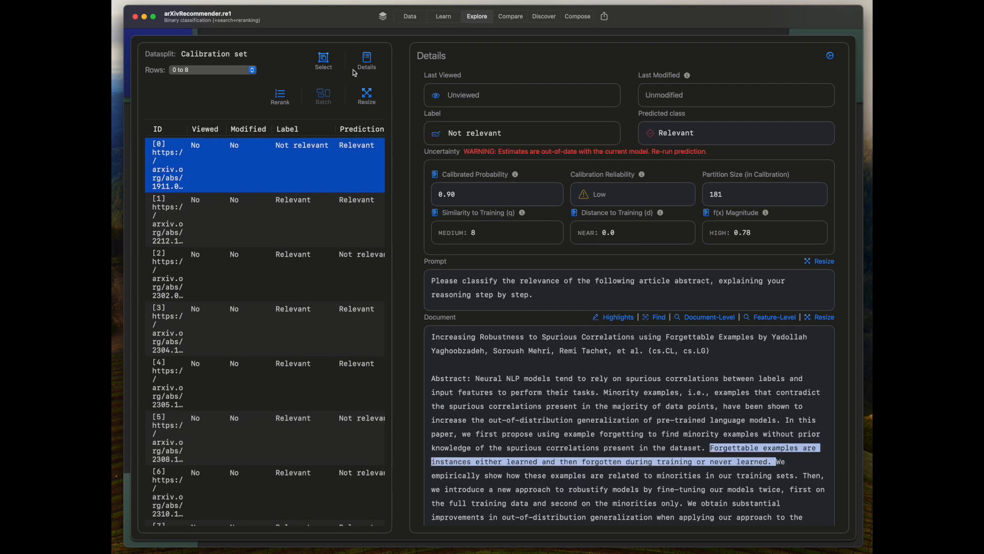
scroll(354, 374, down, 5)
click(353, 486)
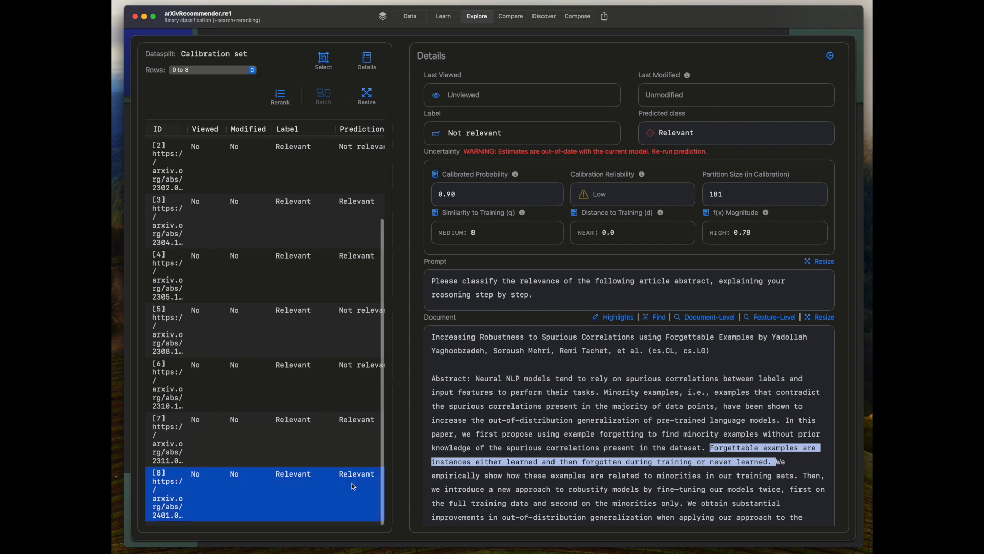
Show the full-width document table and delete all currently retrieved Calibration set documents with a batch update
click(370, 60)
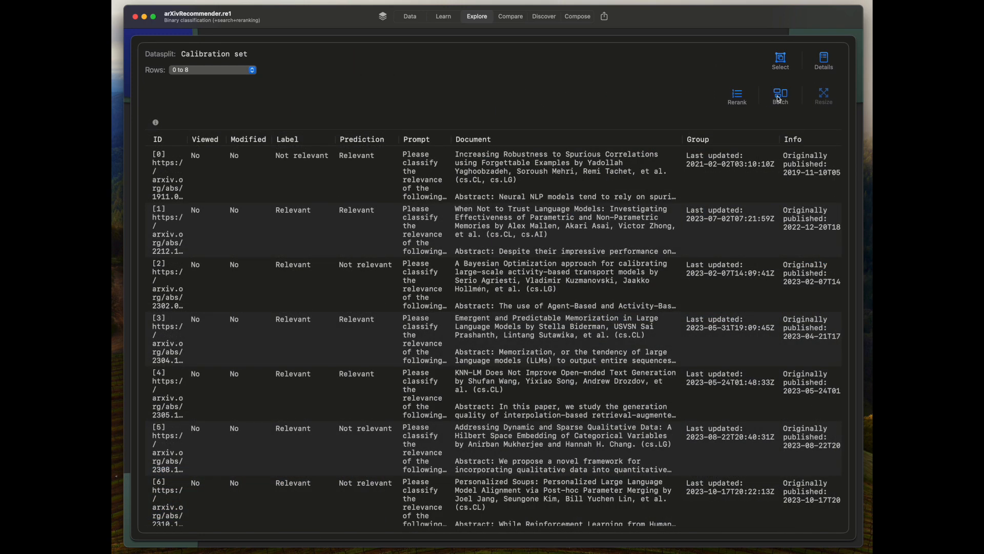
click(777, 95)
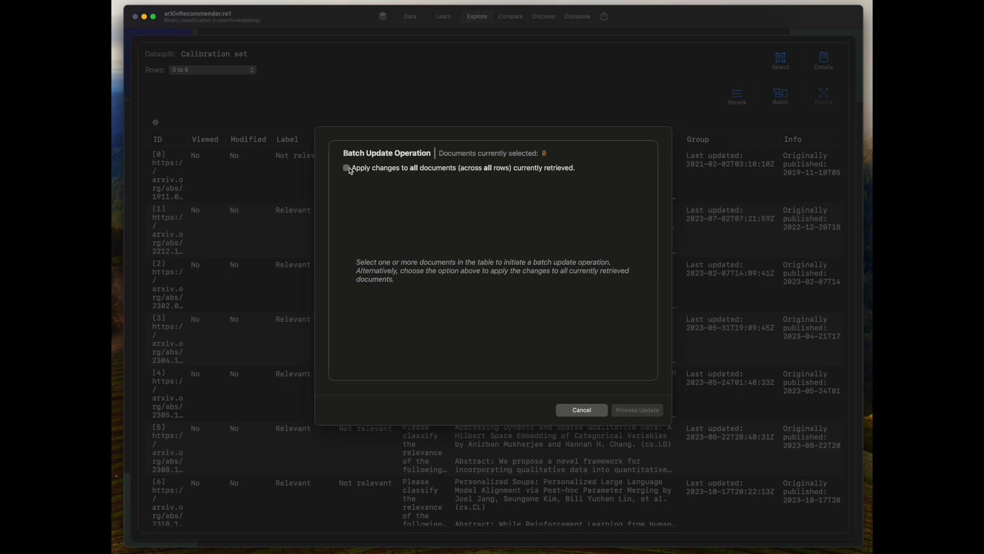
click(347, 168)
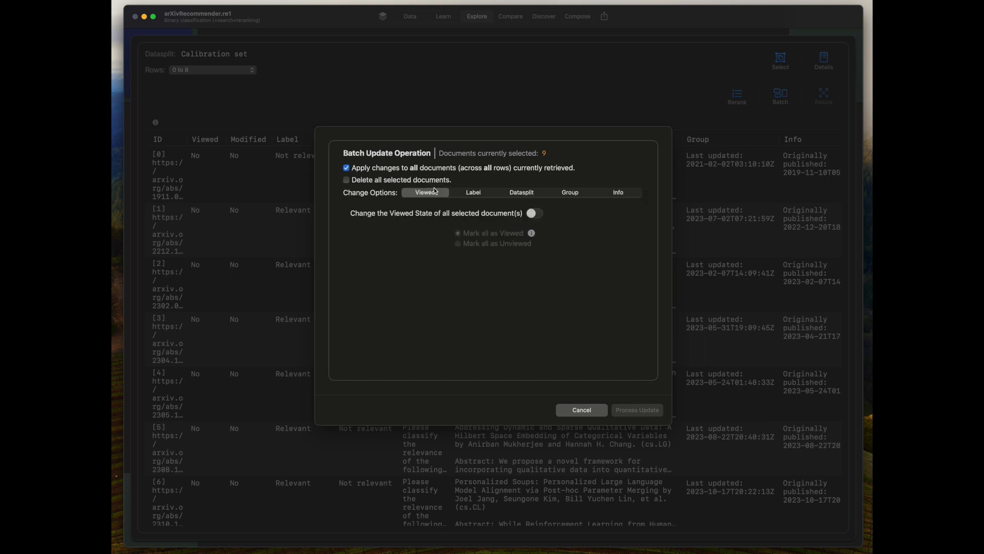
click(415, 183)
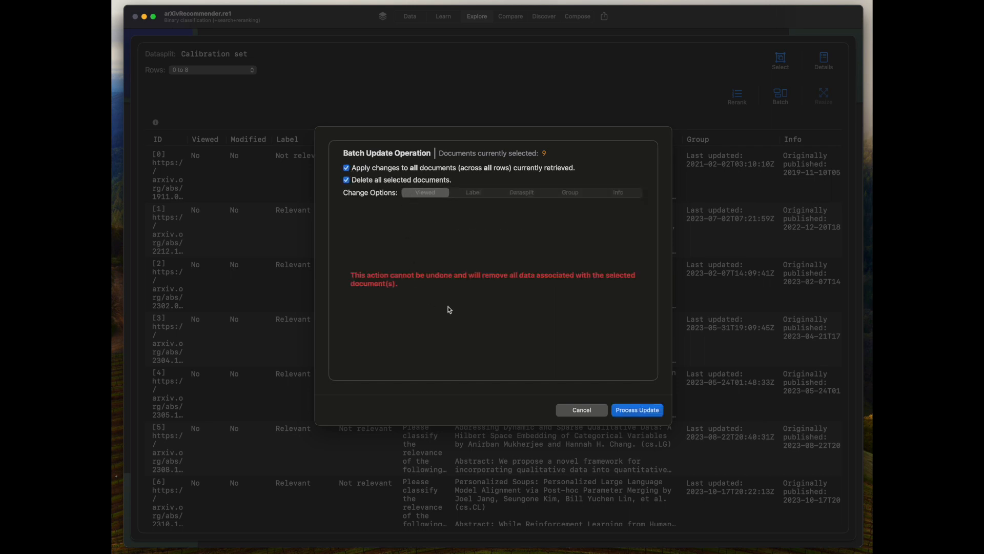
click(647, 413)
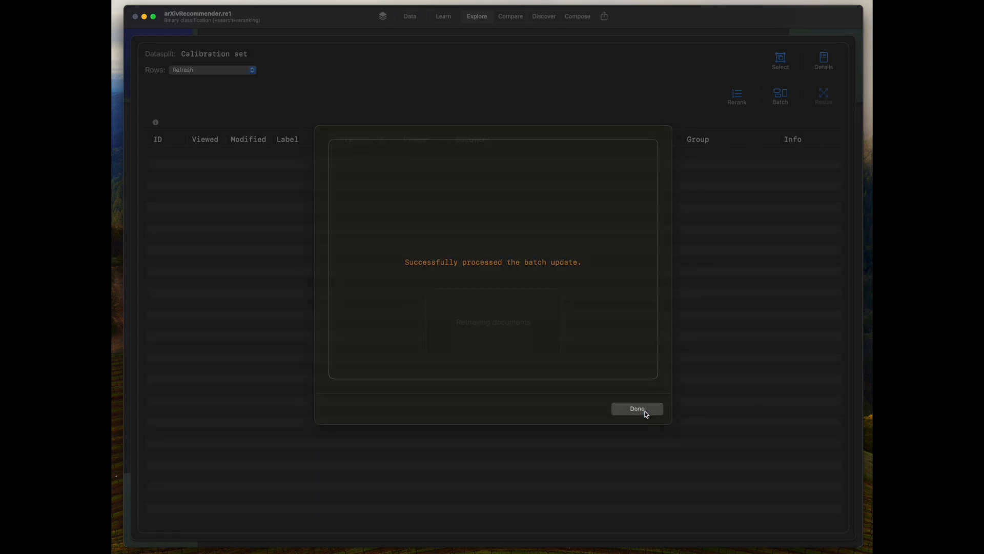
click(645, 412)
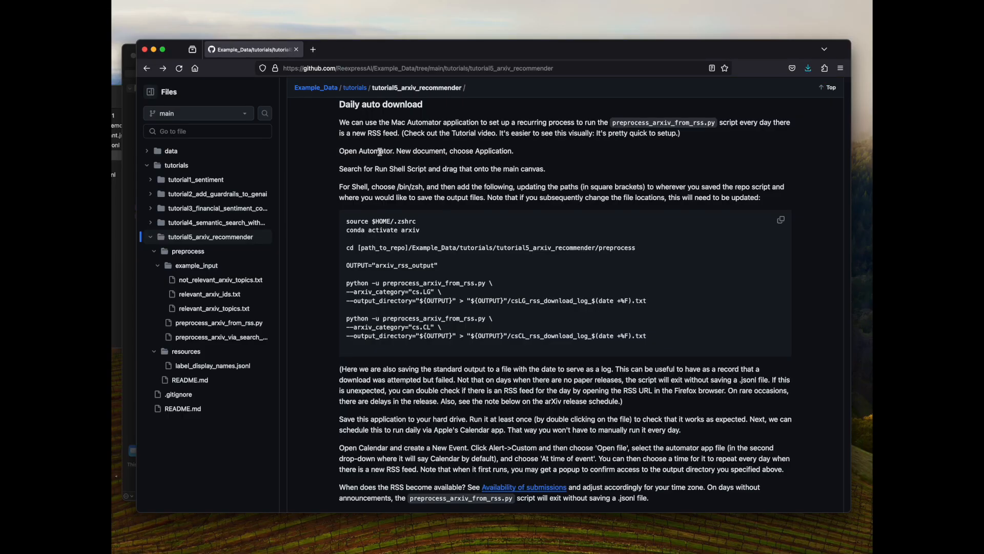
Copy the Daily auto download shell script from the tutorial page and create a new Application document in Automator
double_click(375, 150)
click(780, 221)
key(super+Tab)
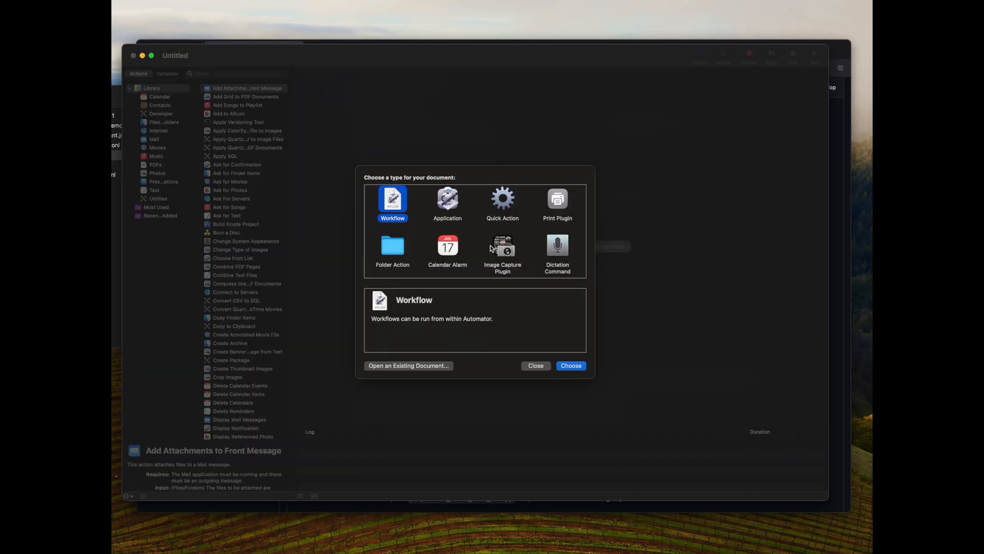
click(450, 202)
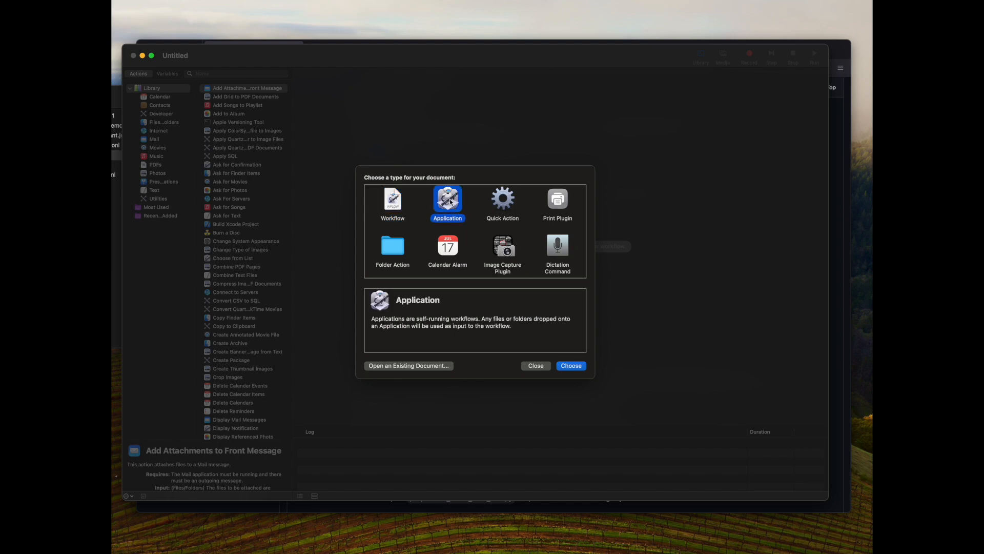
click(566, 366)
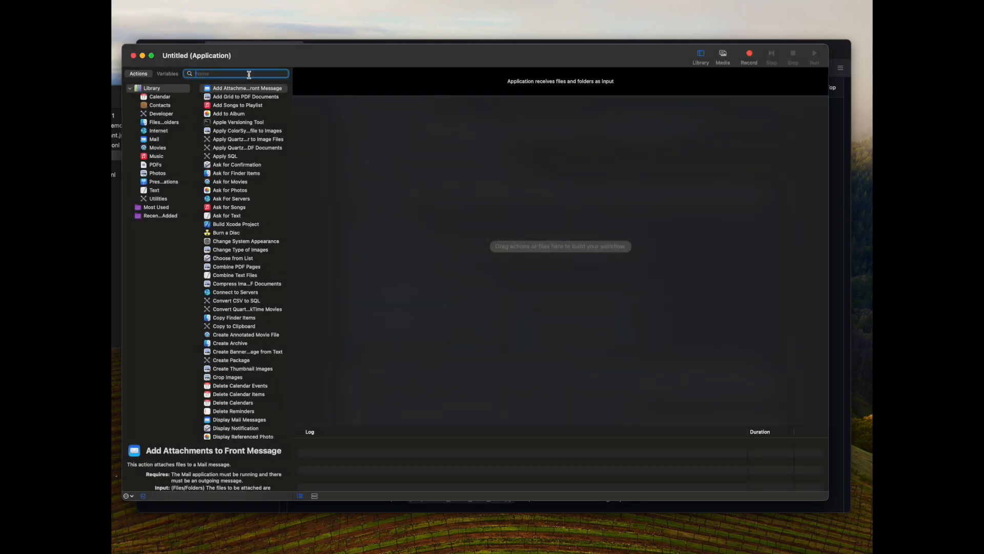
Add a Run Shell Script action to the workflow, enlarge its script area, and replace the default cat command with the copied script
text(shel)
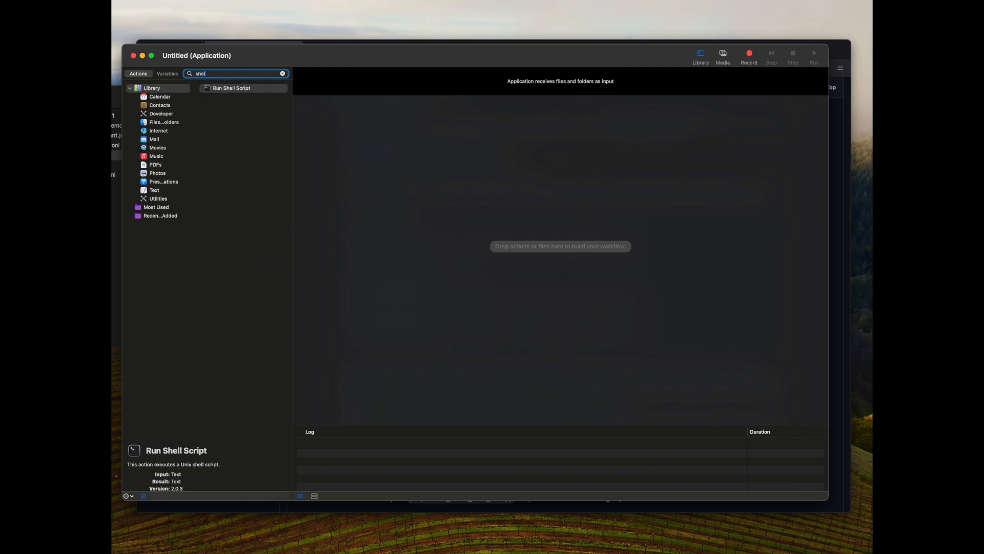
drag(249, 88, 471, 110)
drag(499, 176, 503, 299)
double_click(309, 131)
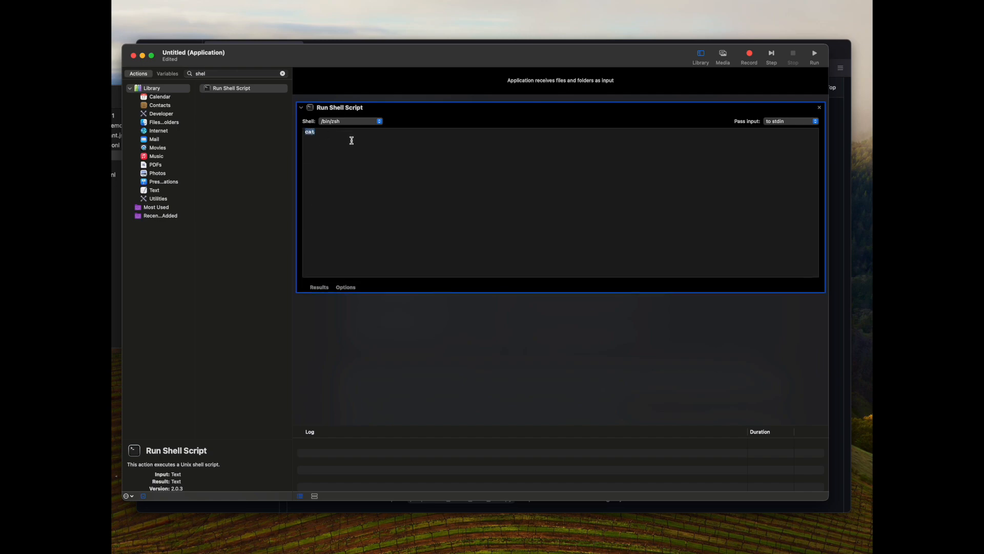
key(super+v)
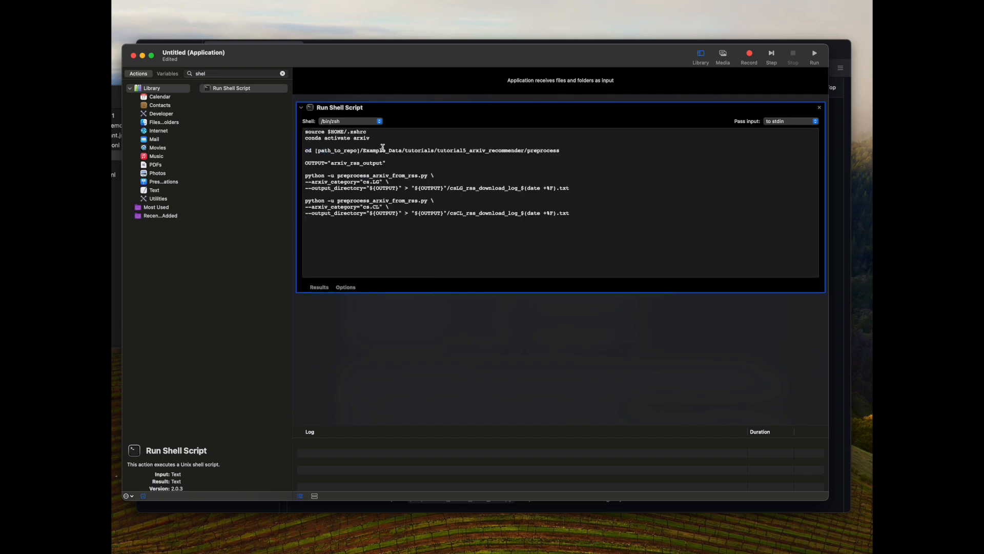
Replace the placeholder path in the cd line with /Users/a/Documents/arxiv_recommender/demo_data/Example_Data/tutorials/tutorial5_arxiv_recommender/preprocess
drag(315, 151, 379, 151)
click(311, 152)
drag(315, 151, 589, 153)
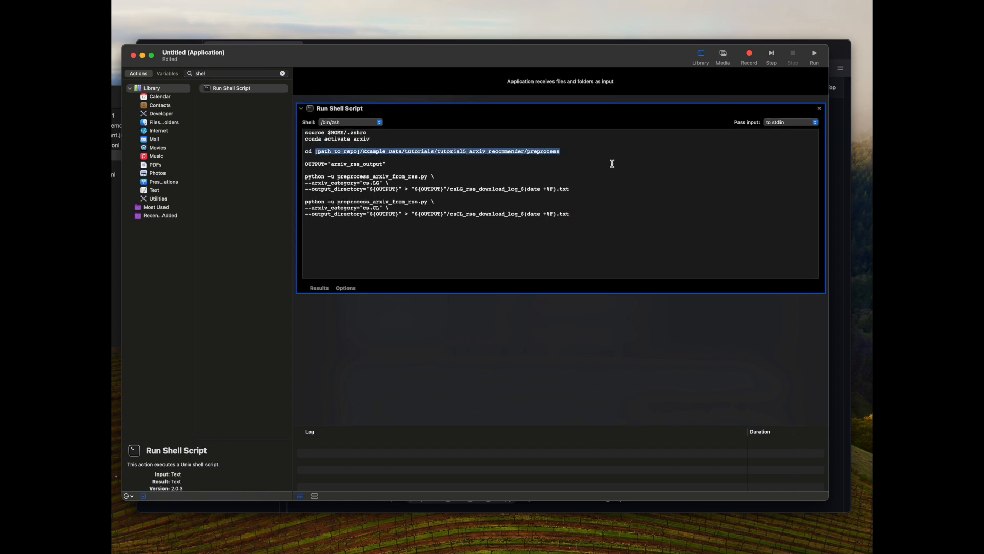
key(super+v)
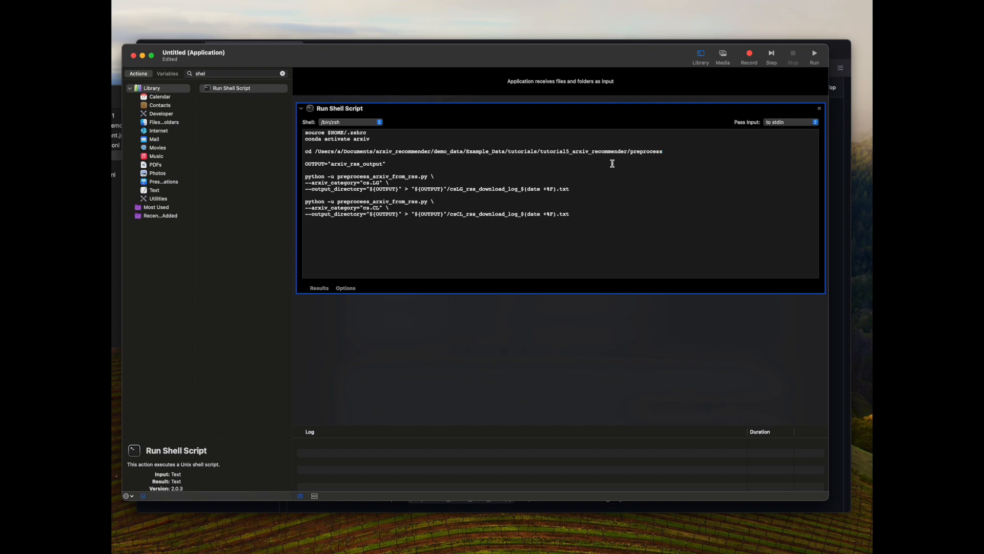
Create a folder named arxiv_rss_output, matching the script's OUTPUT value, inside the tutorial5_arxiv_recommender preprocess folder in Finder
double_click(342, 165)
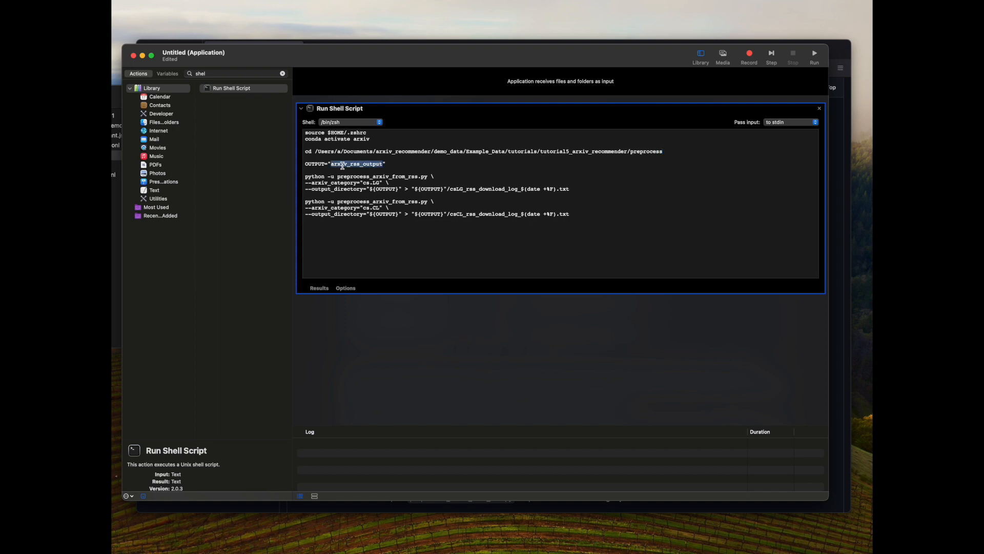
click(112, 292)
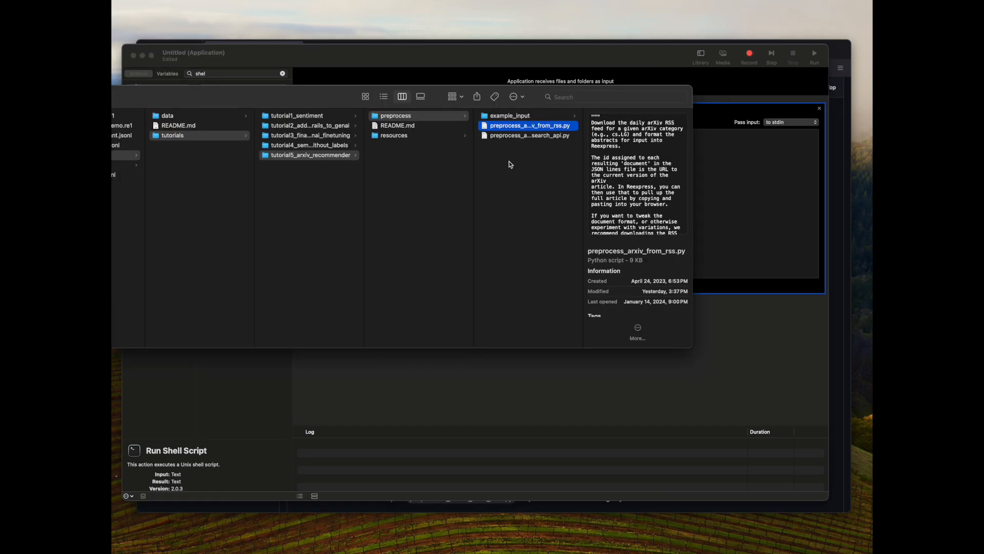
click(510, 163)
right_click(518, 165)
key(Escape)
key(shift+super+n)
key(super+v)
key(Return)
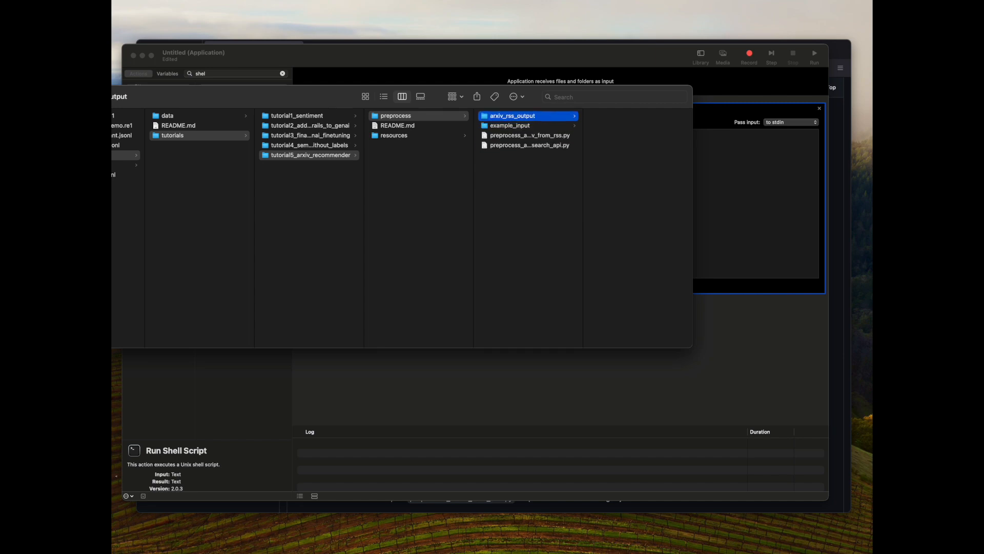
Return to Automator and save the workflow as an application named arxiv_rss_download in the demo folder
click(511, 57)
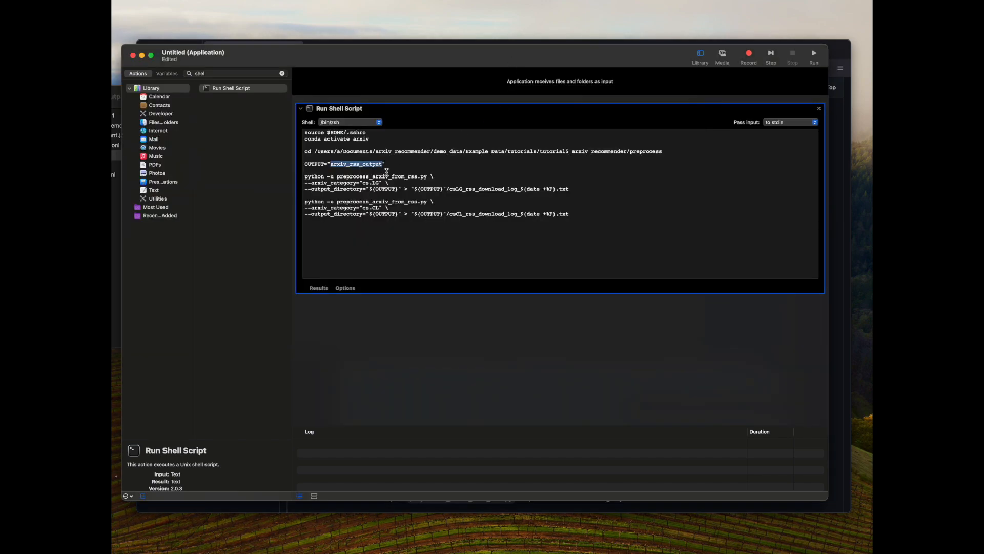
key(super+s)
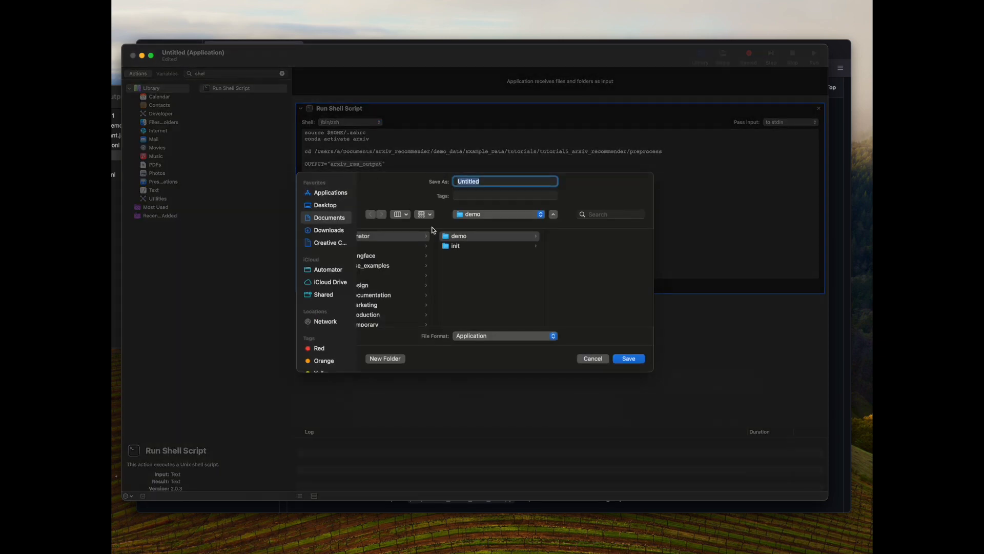
text(arxiv_rss_download)
click(631, 359)
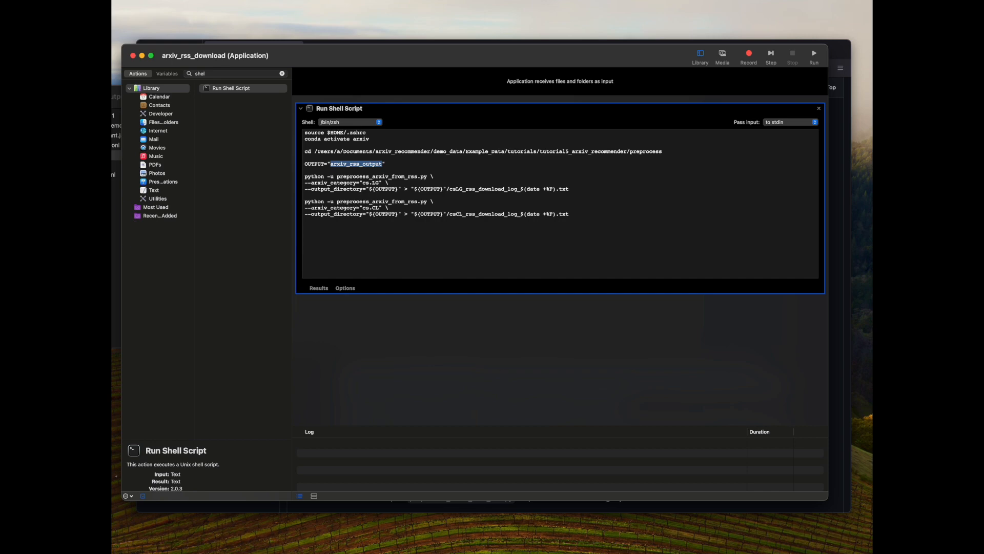
Switch to Calendar and create a new event titled "arXiv download"
click(295, 541)
right_click(294, 463)
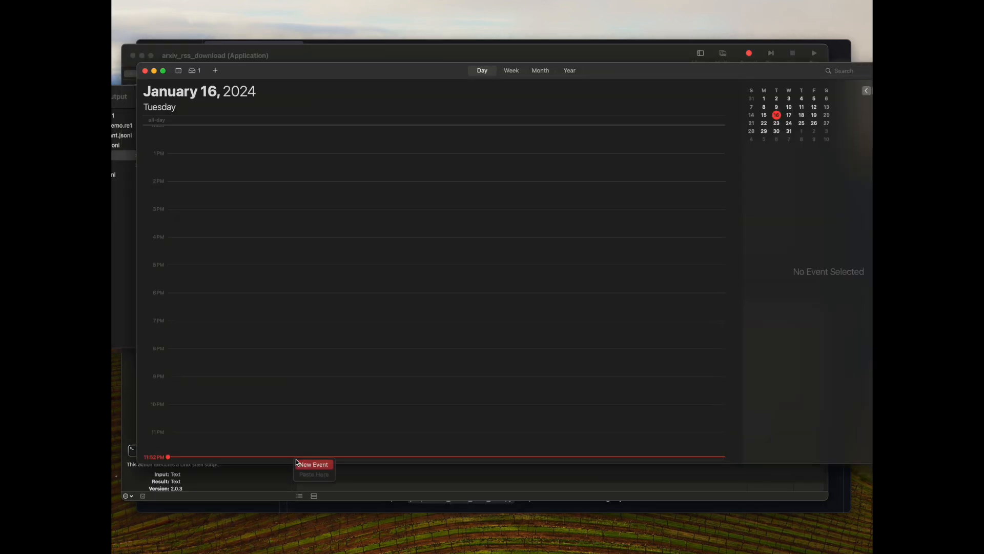
click(298, 465)
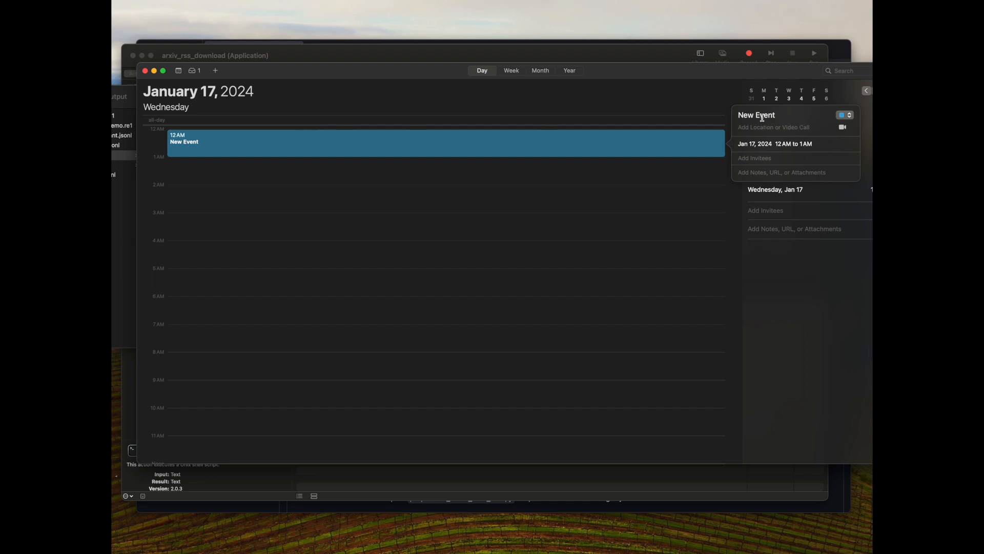
drag(778, 115, 709, 114)
text(arXiv download)
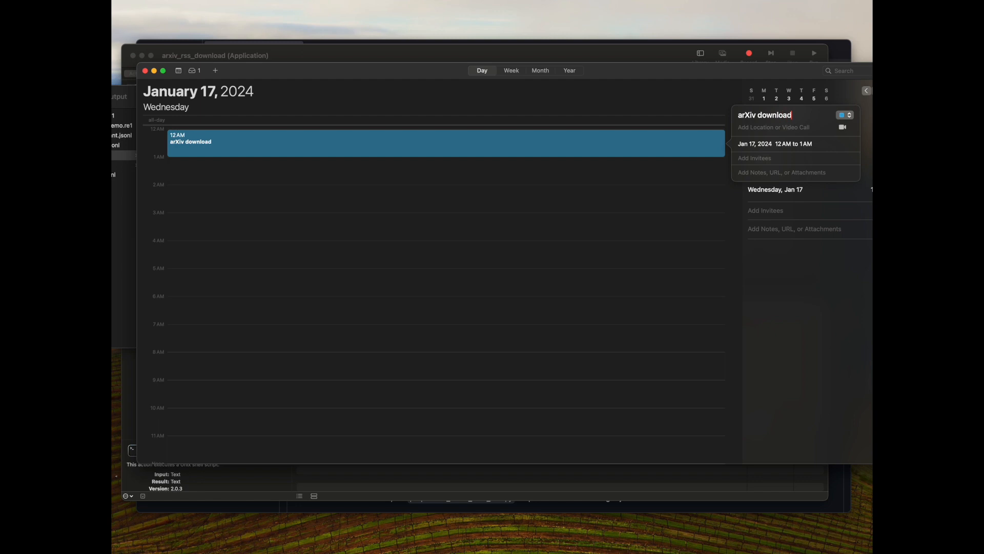
Schedule the arXiv download event for 01/16/2024 from 11:55 PM to 11:56 PM
click(760, 148)
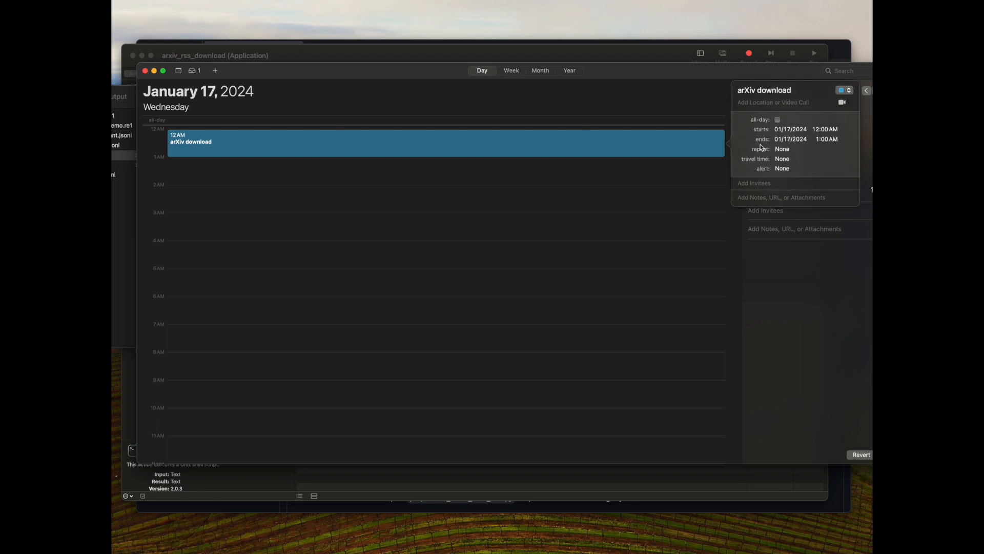
click(787, 129)
click(796, 172)
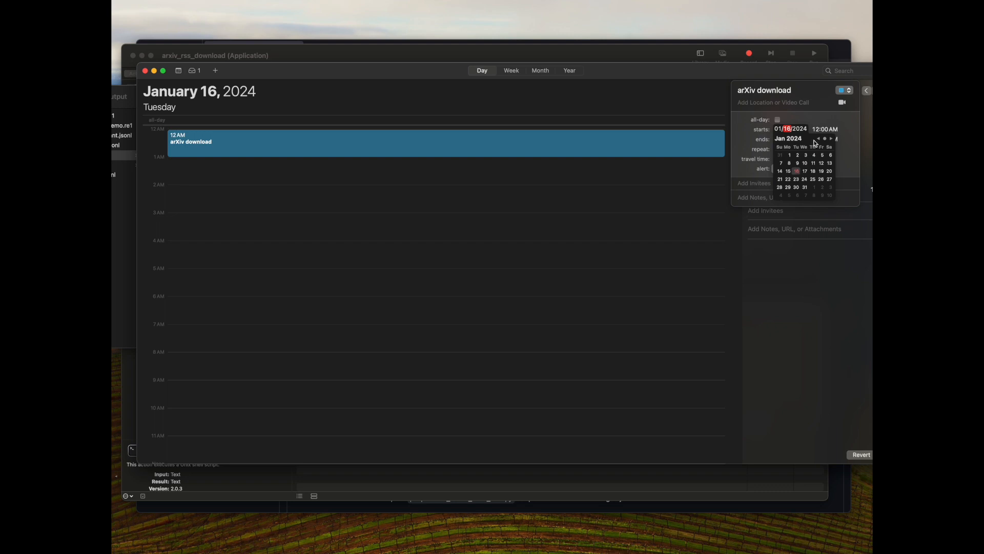
click(820, 132)
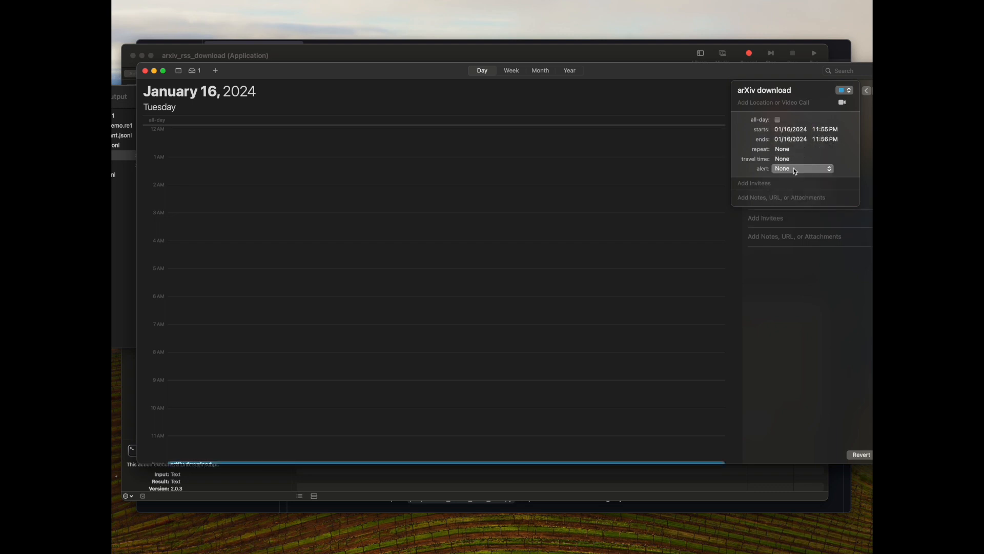
Add a custom alert to the arXiv download event that opens the arxiv_rss_download file at time of event
click(831, 169)
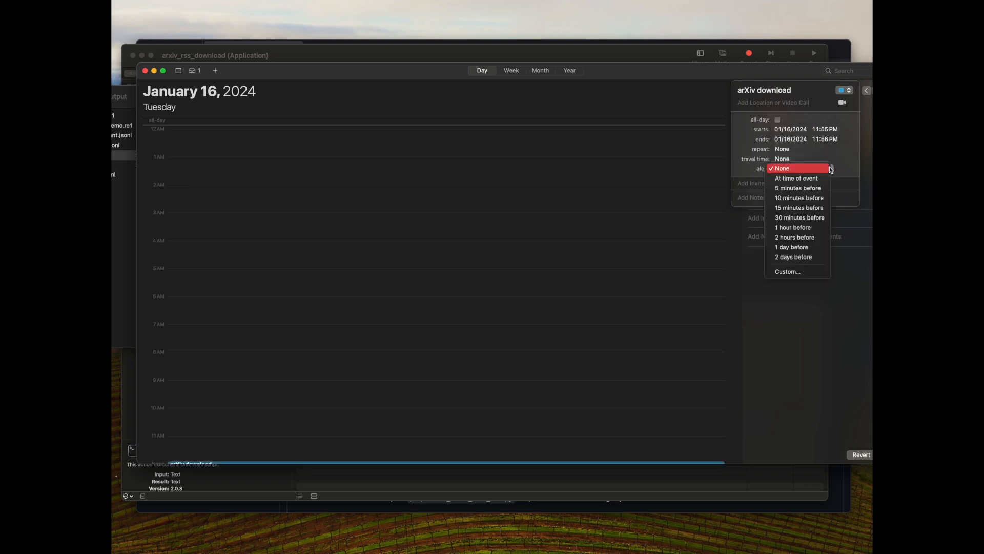
click(808, 271)
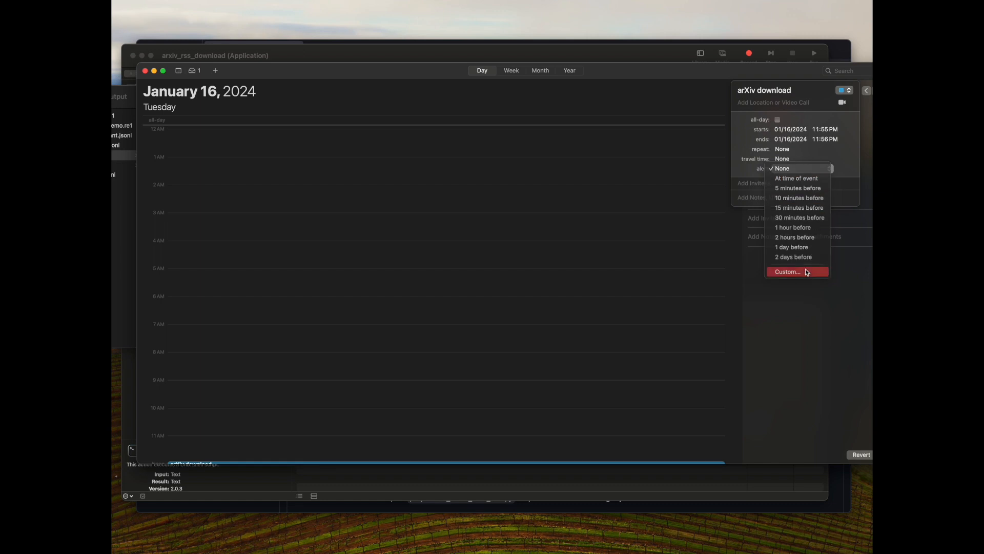
click(810, 181)
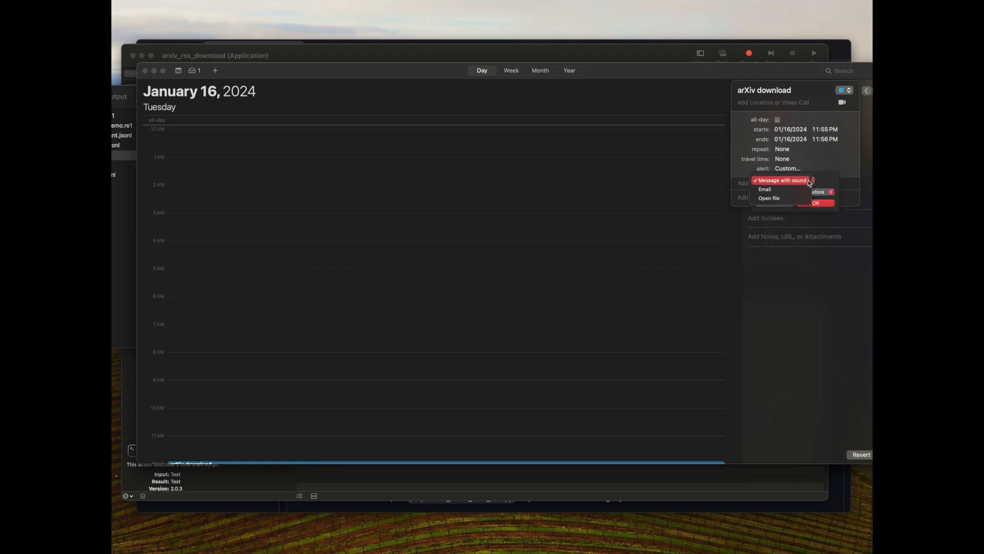
click(769, 198)
click(782, 191)
click(767, 204)
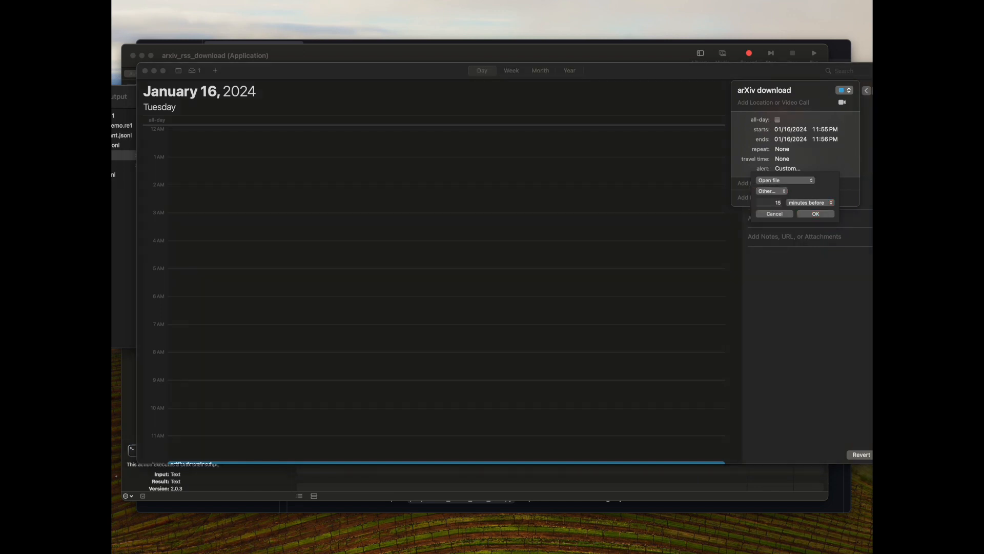
click(711, 263)
click(761, 415)
click(808, 203)
click(808, 195)
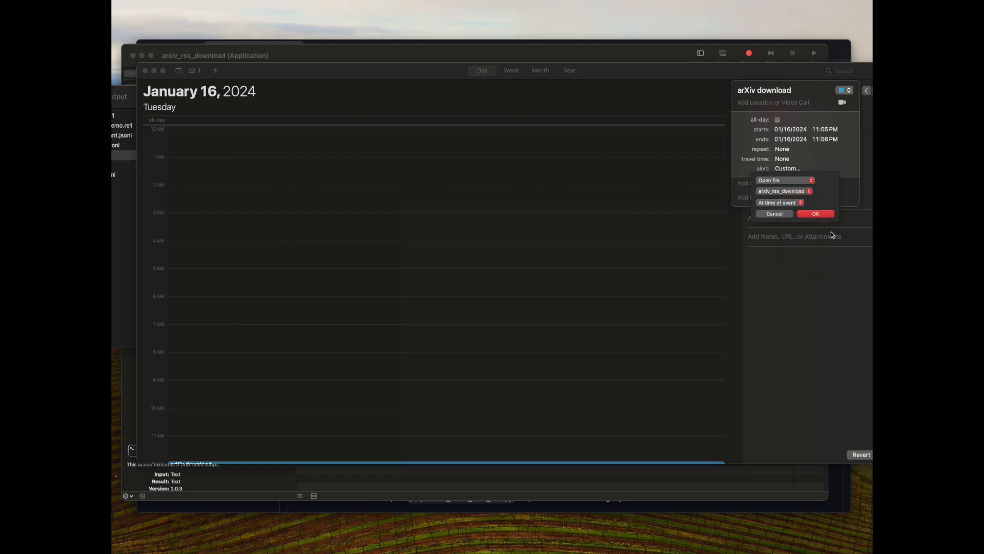
click(820, 213)
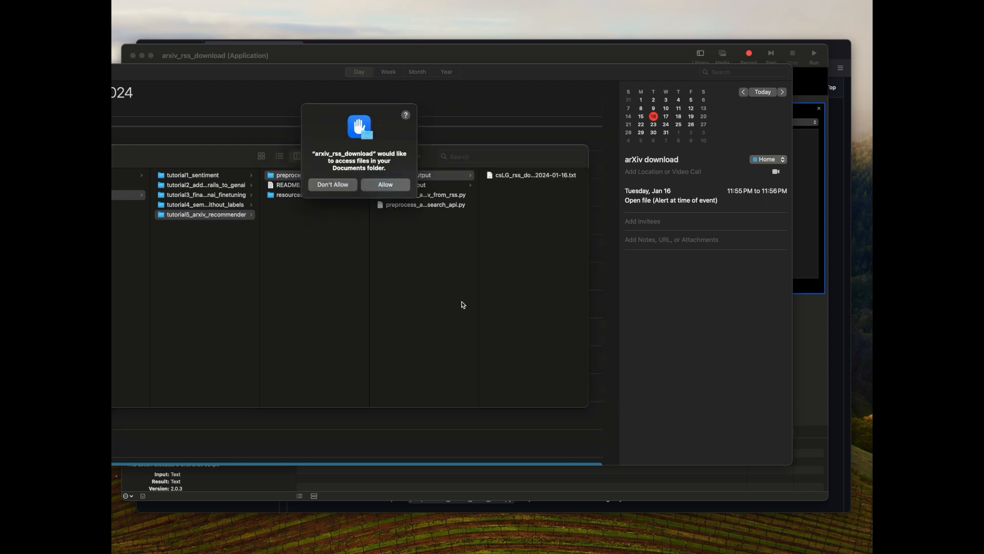
Allow arxiv_rss_download to access the Documents folder and check the csLG and csCL log and JSONL files in arxiv_rss_output
click(386, 185)
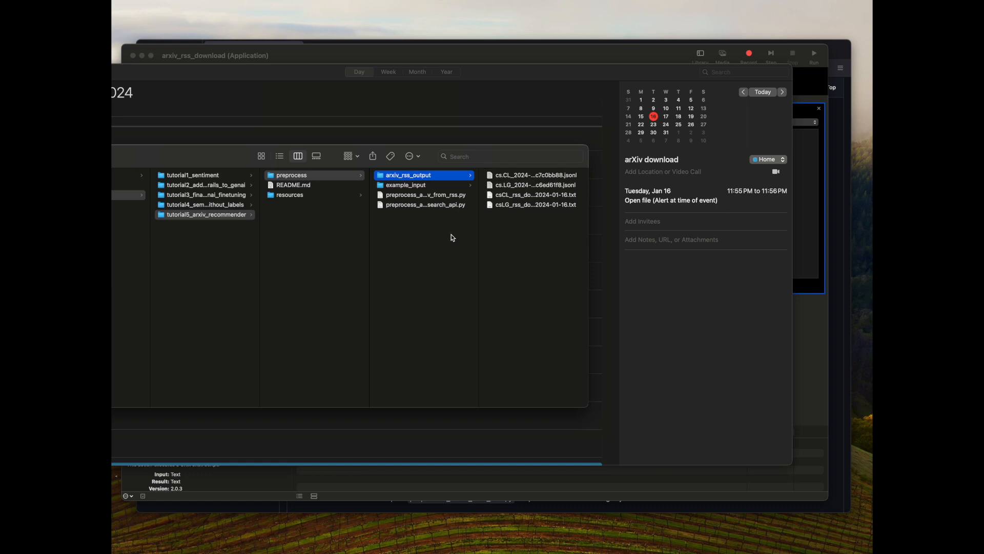
click(536, 206)
double_click(469, 208)
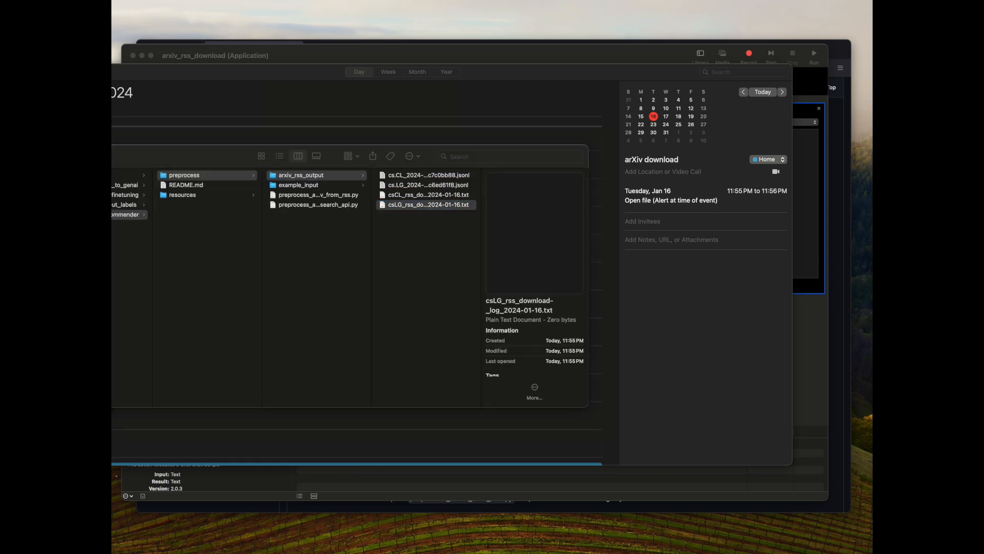
double_click(454, 196)
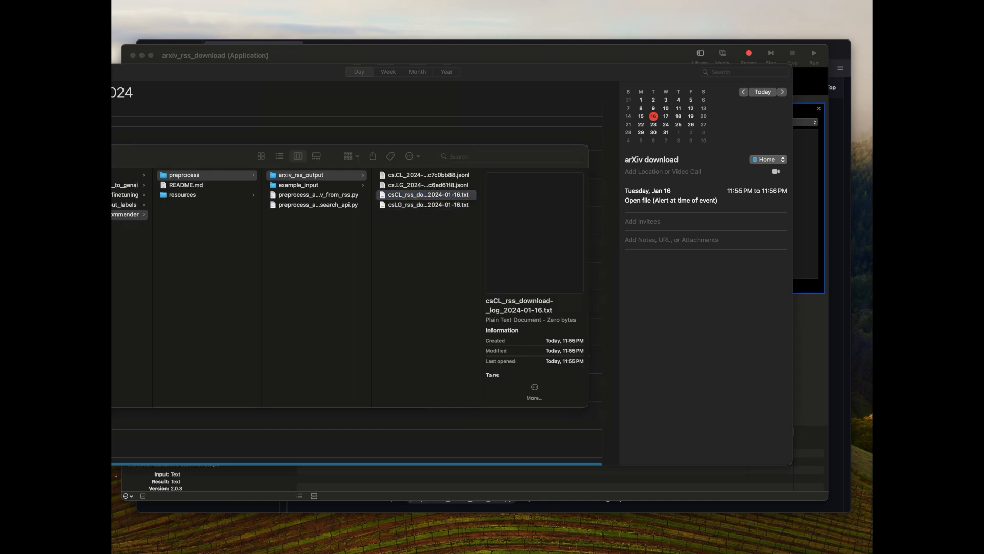
click(451, 191)
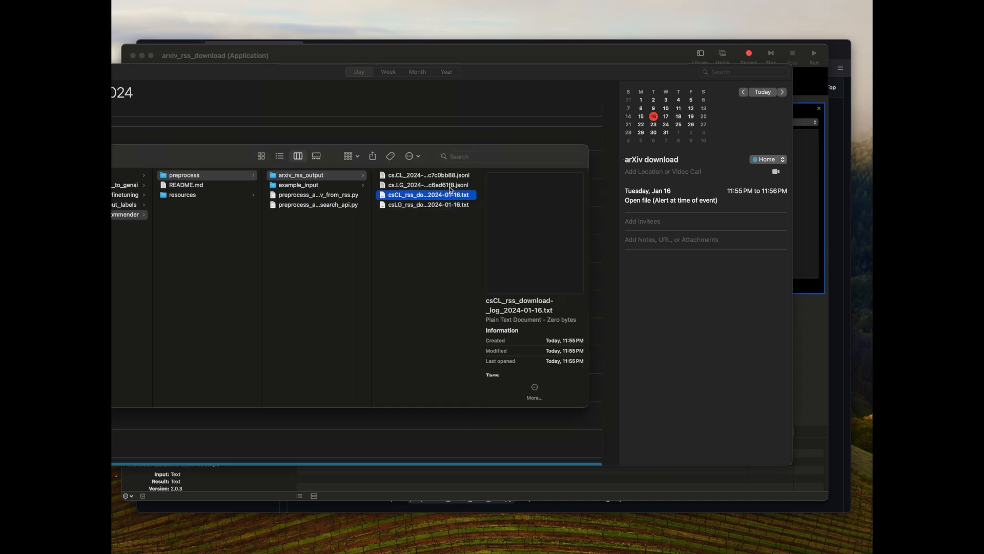
click(451, 185)
click(452, 176)
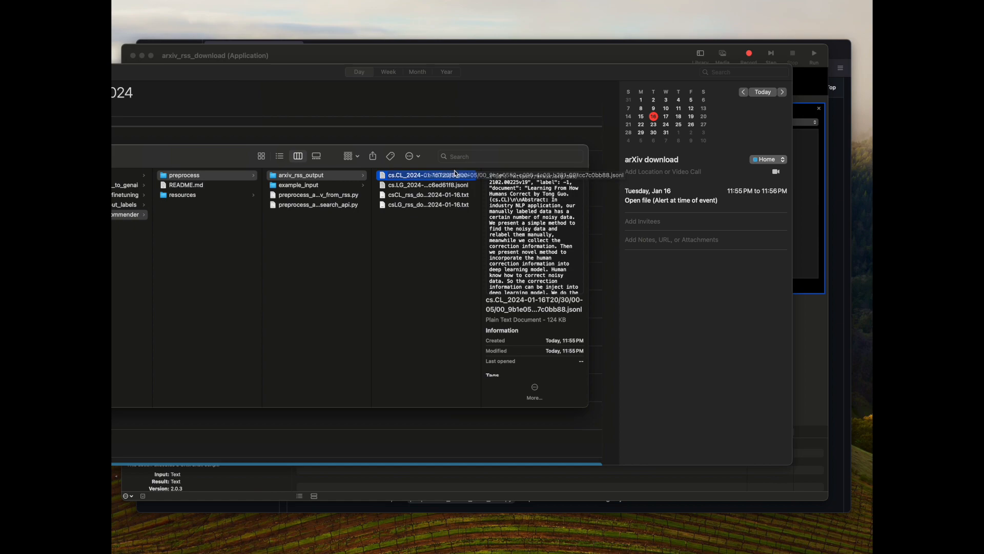